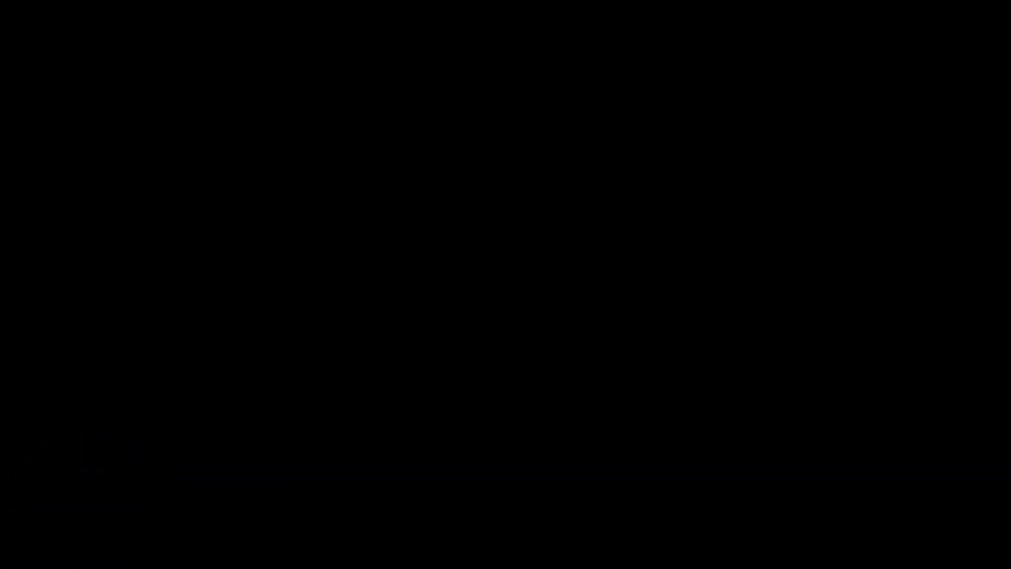
- Place the forest-floor autumn leaves image into the document and convert its layer to a smart object
drag(871, 237, 463, 382)
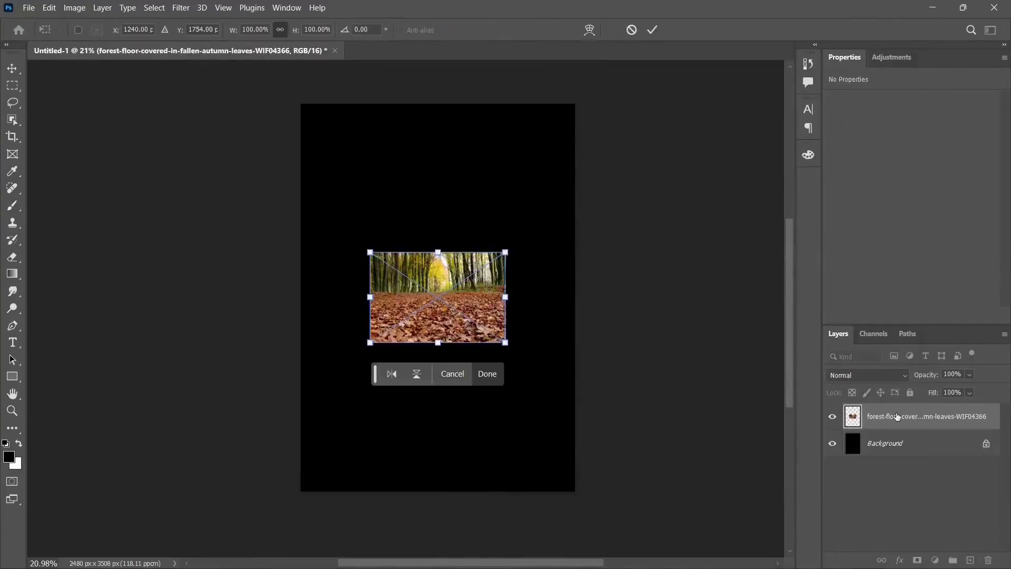
key(Return)
right_click(942, 415)
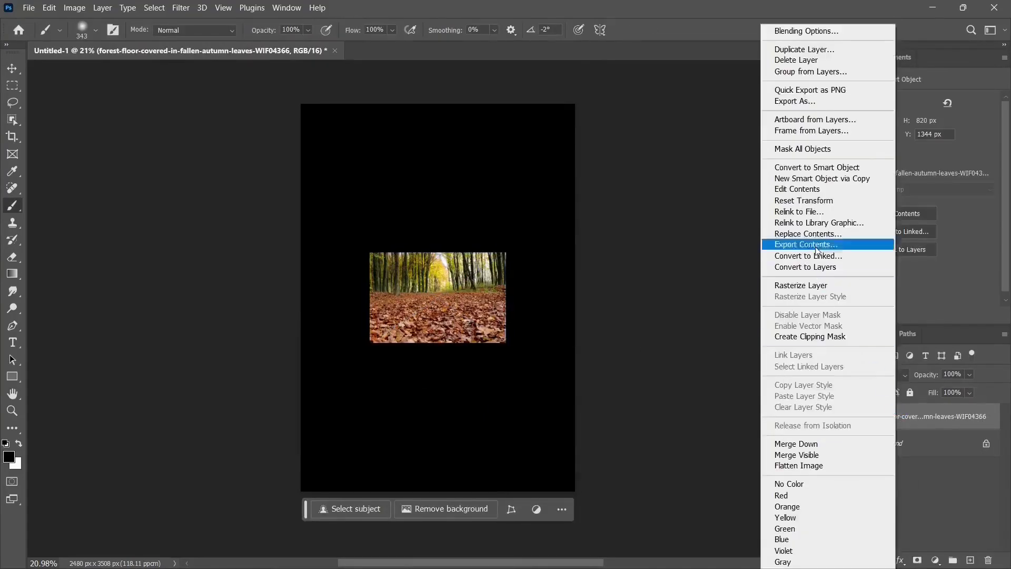
click(816, 169)
- Scale and position the forest floor image to span the lower half of the canvas at about 2750 × 1830 px
key(ctrl+t)
drag(457, 309, 457, 457)
drag(370, 401, 294, 351)
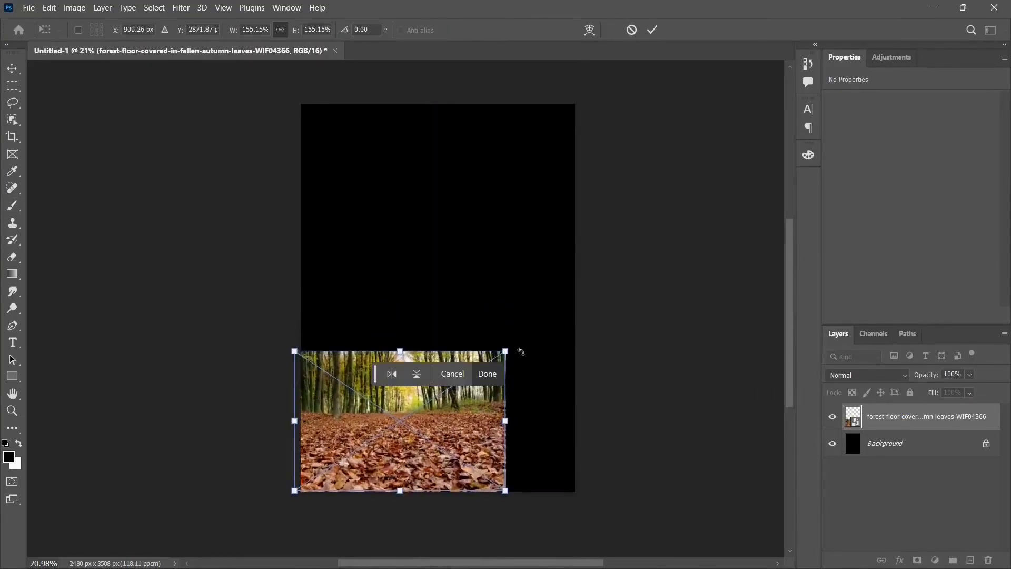
drag(505, 352, 604, 335)
drag(436, 300, 448, 289)
key(Return)
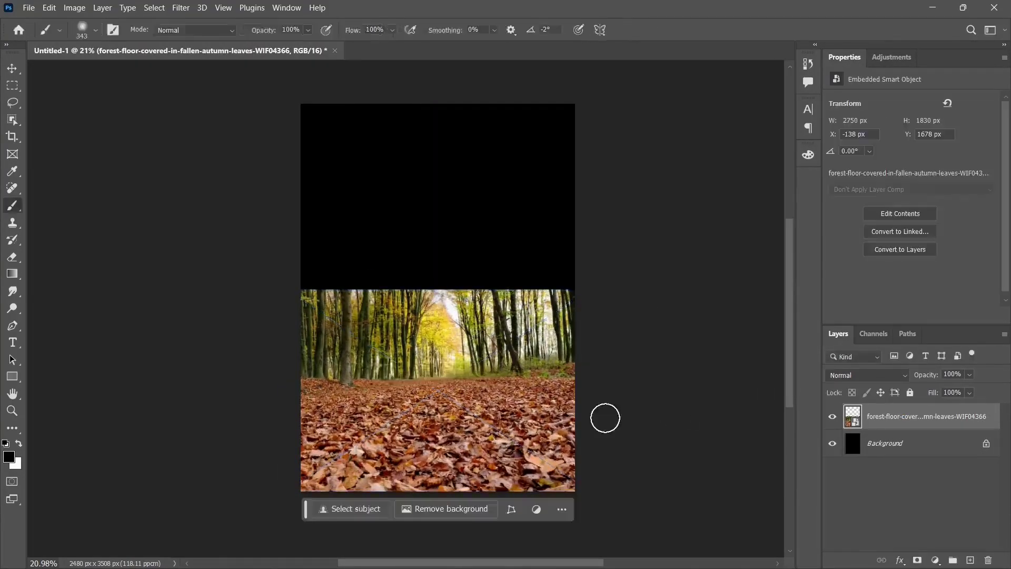
- Add a layer mask to the forest floor layer and paint out the trees above the leaf-covered ground
scroll(467, 349, up, 6)
scroll(564, 347, down, 5)
click(917, 560)
mouse_move(156, 185)
mouse_down()
mouse_move(480, 195)
mouse_move(204, 221)
mouse_move(774, 278)
mouse_move(134, 271)
mouse_up()
scroll(258, 379, up, 7)
mouse_move(284, 227)
mouse_down()
mouse_move(330, 225)
mouse_move(126, 199)
mouse_up()
drag(60, 212, 289, 226)
mouse_move(111, 242)
mouse_down()
mouse_move(713, 236)
mouse_move(122, 241)
mouse_up()
scroll(571, 214, down, 1)
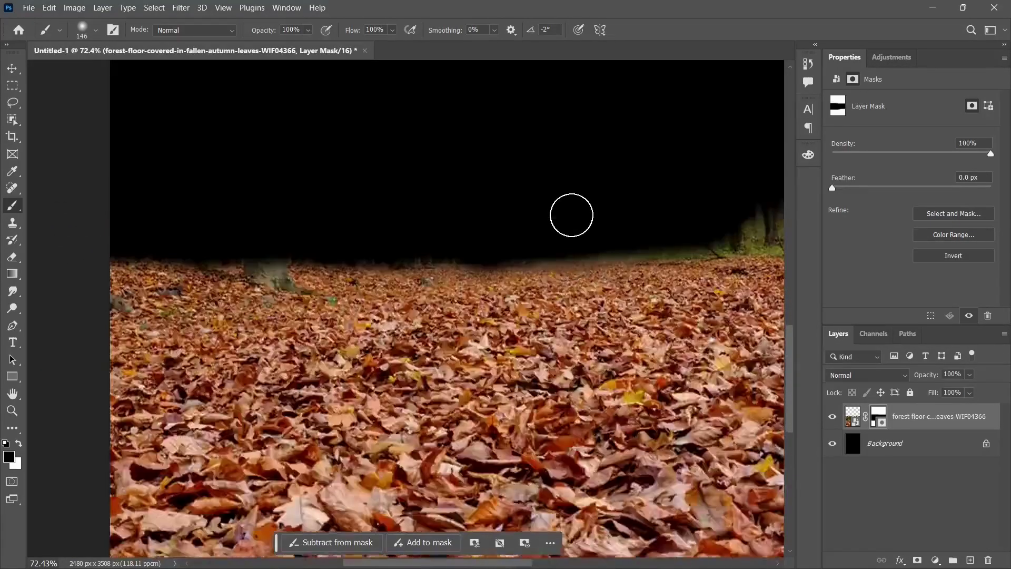
- Paint out the remaining tree trunks and foliage along the far right end of the leaf ground on the mask
scroll(579, 211, up, 4)
drag(753, 174, 326, 166)
mouse_move(400, 158)
mouse_down()
mouse_move(748, 185)
mouse_move(174, 232)
mouse_up()
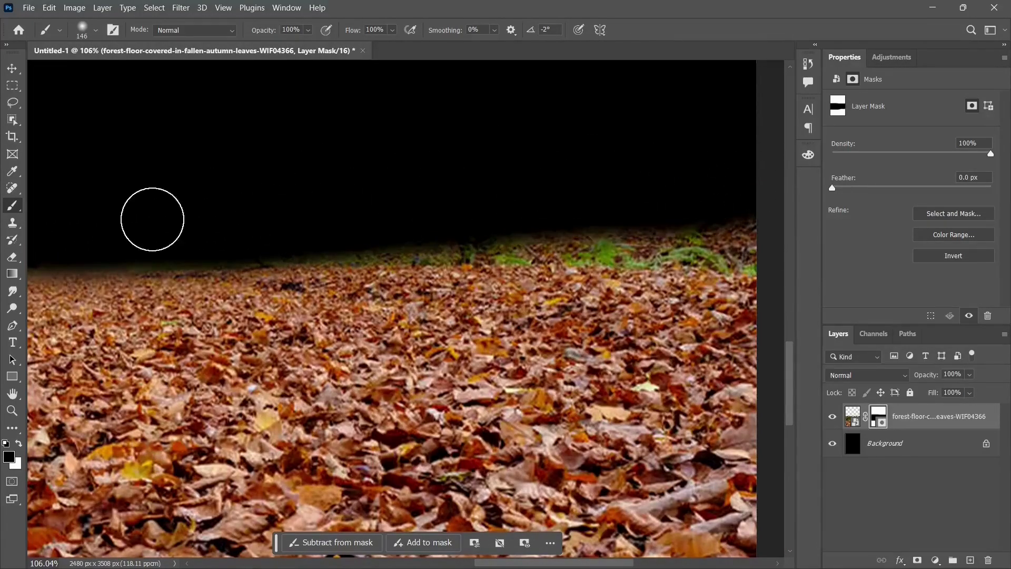
scroll(174, 233, down, 1)
scroll(211, 208, up, 2)
scroll(211, 208, down, 5)
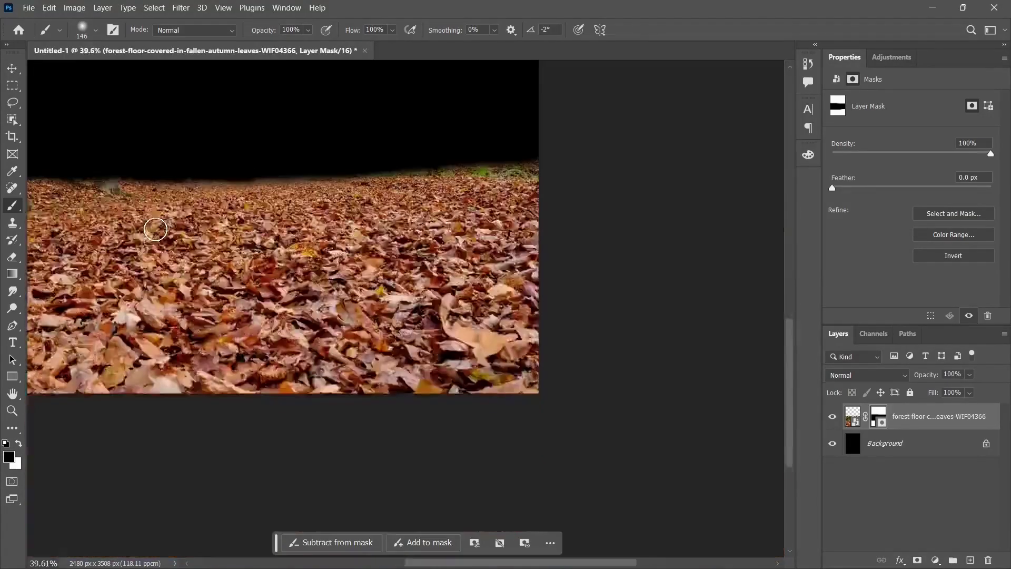
scroll(266, 171, up, 1)
- Place the forestbg image into the document and move its layer beneath the forest floor layer
click(490, 556)
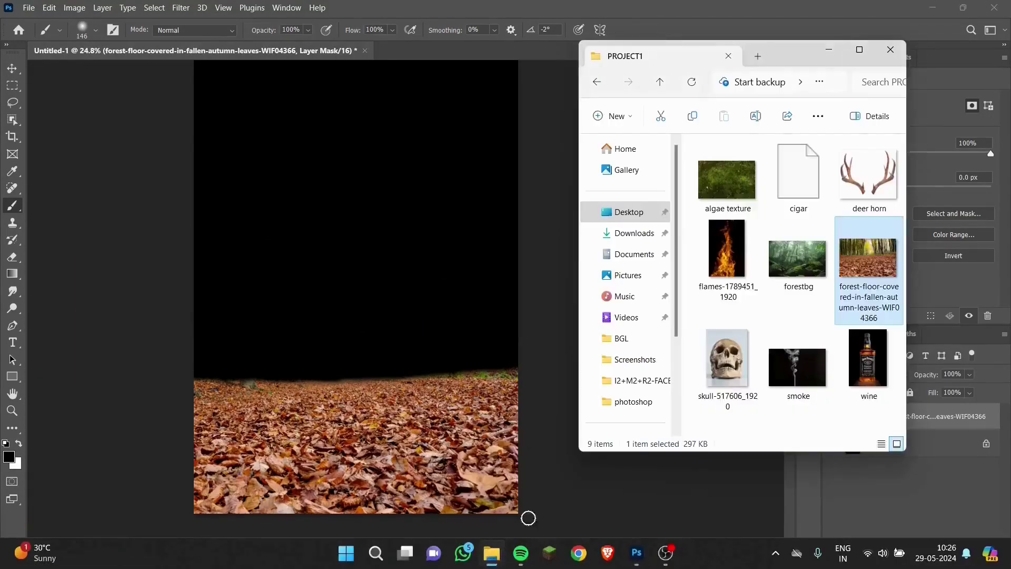
drag(796, 251, 391, 269)
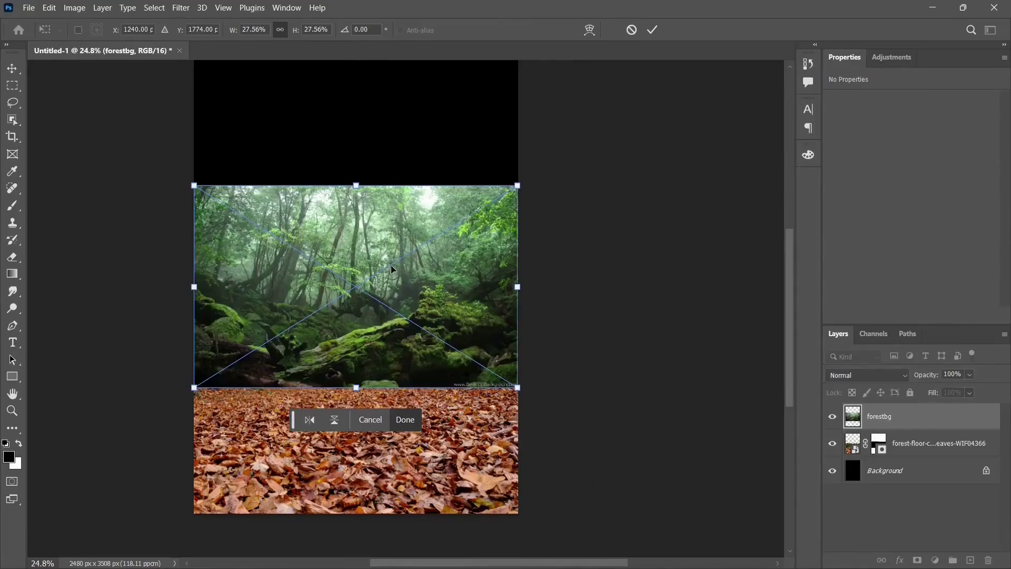
key(Return)
key(ctrl+bracketleft)
- Enlarge the forestbg image to about 153% width and 164% height so it fills the canvas above the ground
scroll(559, 307, up, 1)
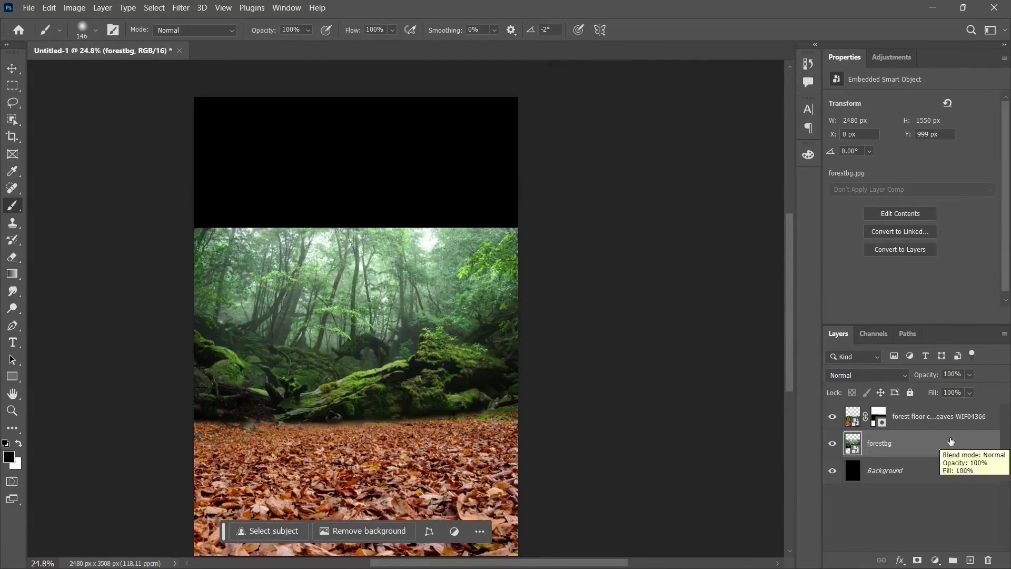
key(ctrl+t)
drag(356, 228, 356, 212)
drag(518, 212, 561, 183)
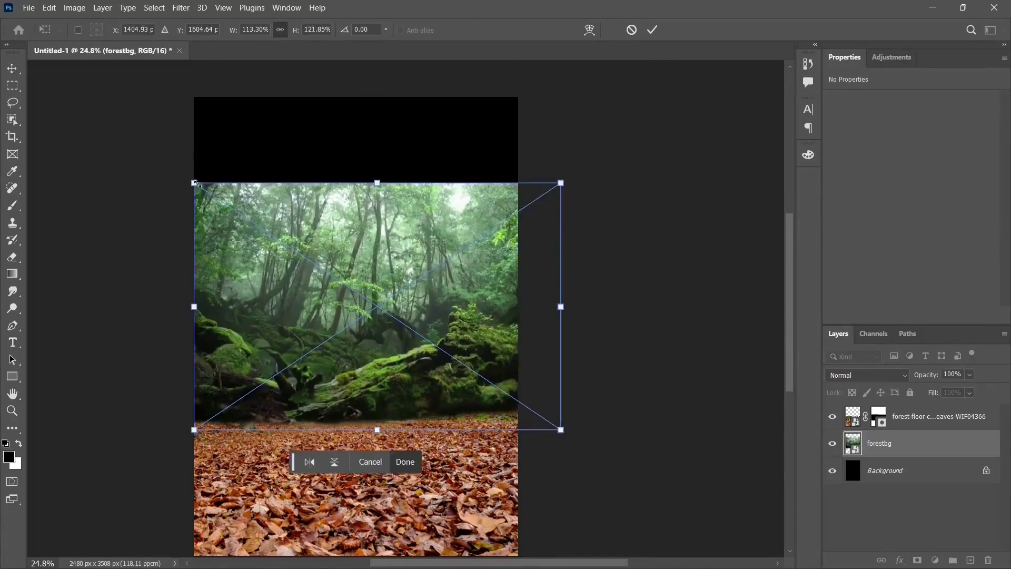
drag(197, 184, 159, 158)
drag(360, 157, 364, 97)
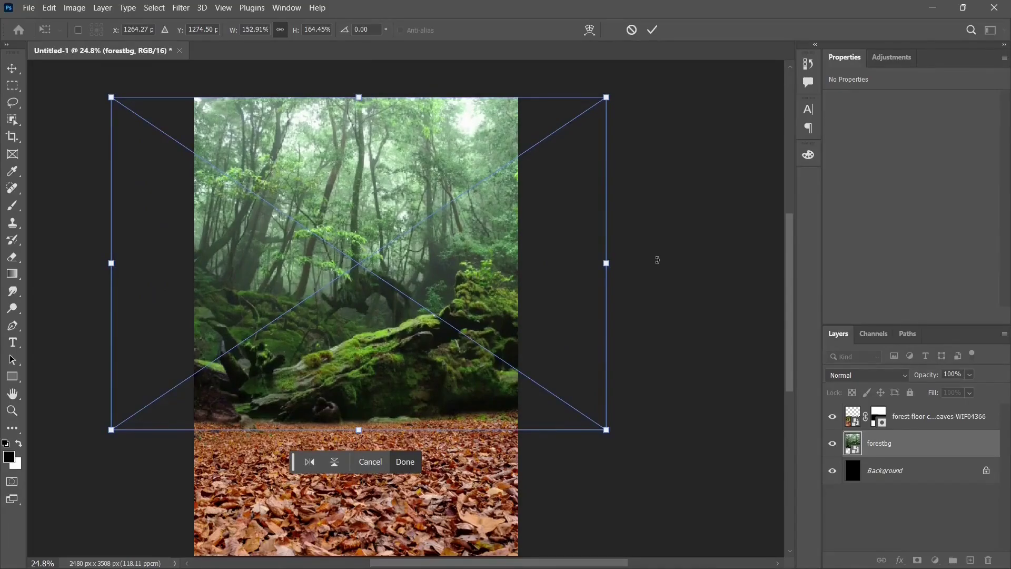
key(Return)
- Stretch the bottom edge of the forestbg image slightly further down, for a size of about 3858 × 2593 px
key(b)
scroll(420, 277, down, 2)
key(ctrl+t)
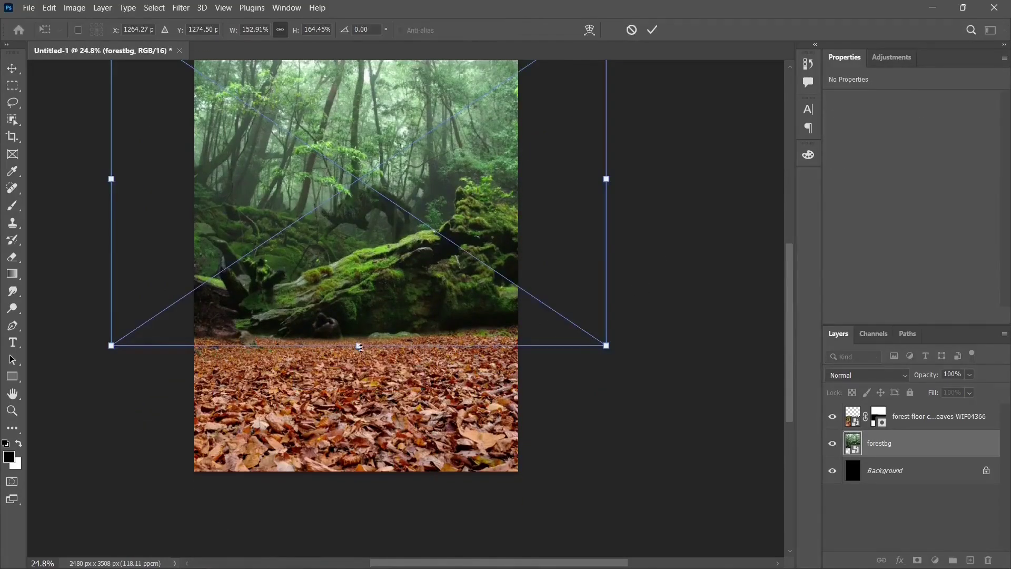
drag(360, 347, 362, 354)
key(Return)
- Add a layer mask to the forestbg layer and undo a trial brush stroke at the ground edge
scroll(247, 350, up, 4)
scroll(251, 346, up, 4)
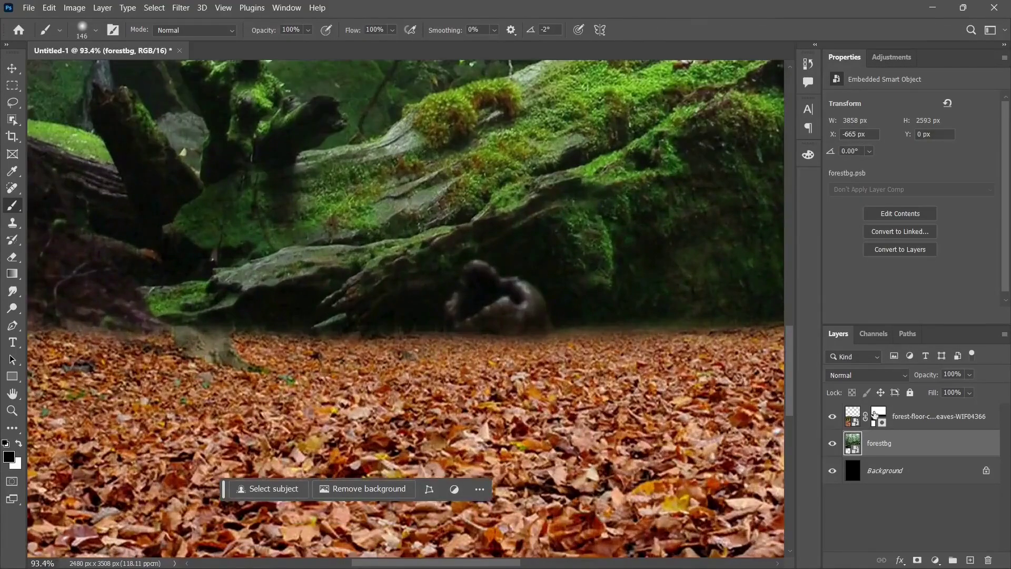
click(917, 560)
drag(52, 295, 146, 314)
key(ctrl+z)
key(x)
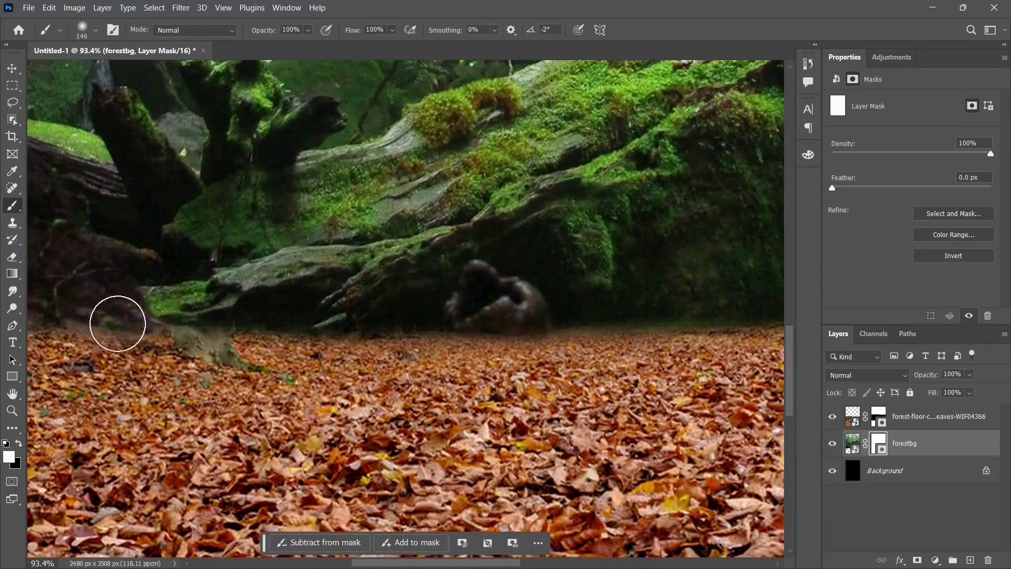
- Paint black on the forest floor layer's mask along the horizon to blend the leaves into the mossy forest background
click(878, 416)
key(x)
mouse_move(209, 329)
mouse_down()
mouse_move(142, 317)
mouse_move(58, 330)
mouse_up()
scroll(93, 300, left, 3)
drag(157, 319, 220, 333)
mouse_move(448, 303)
mouse_down()
mouse_move(402, 295)
mouse_move(635, 333)
mouse_move(167, 353)
mouse_move(224, 343)
mouse_up()
scroll(657, 314, down, 1)
scroll(657, 314, up, 1)
mouse_move(203, 352)
mouse_down()
mouse_move(331, 323)
mouse_move(756, 313)
mouse_move(251, 362)
mouse_up()
drag(382, 362, 333, 357)
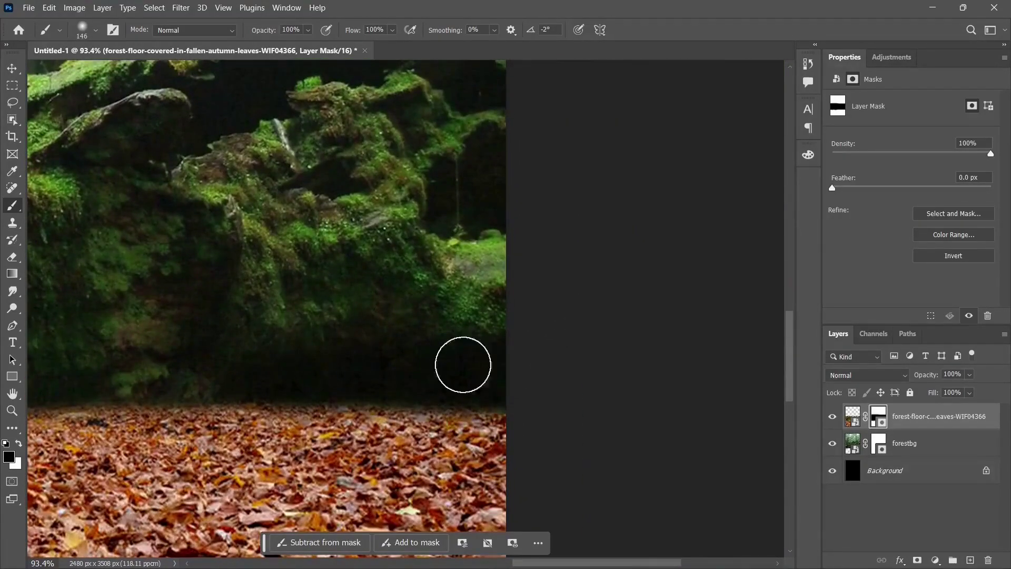
- Add a Curves adjustment clipped to the forest floor layer and lower its white point output to 120
scroll(462, 364, down, 5)
click(892, 57)
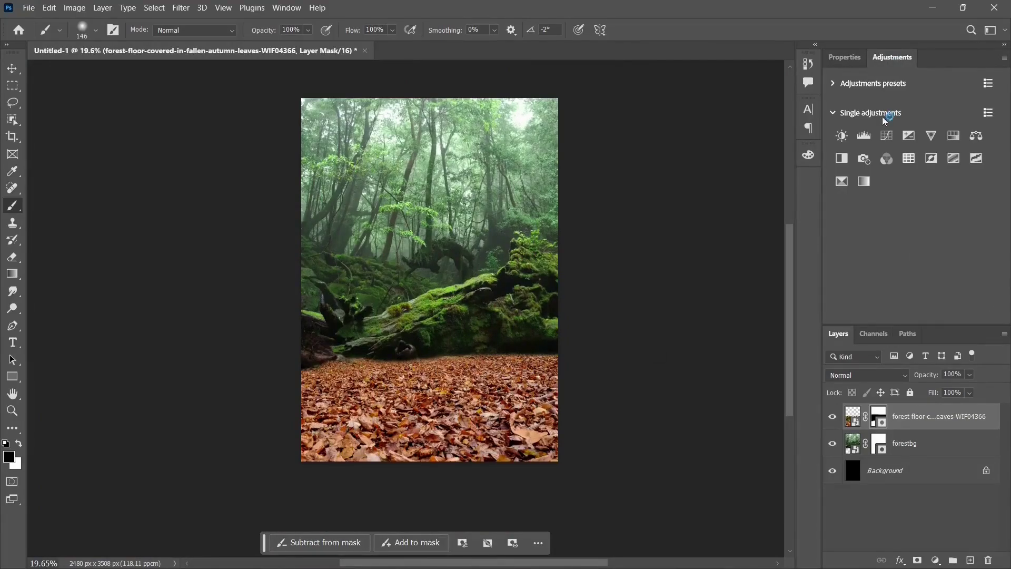
click(882, 135)
drag(988, 133, 992, 205)
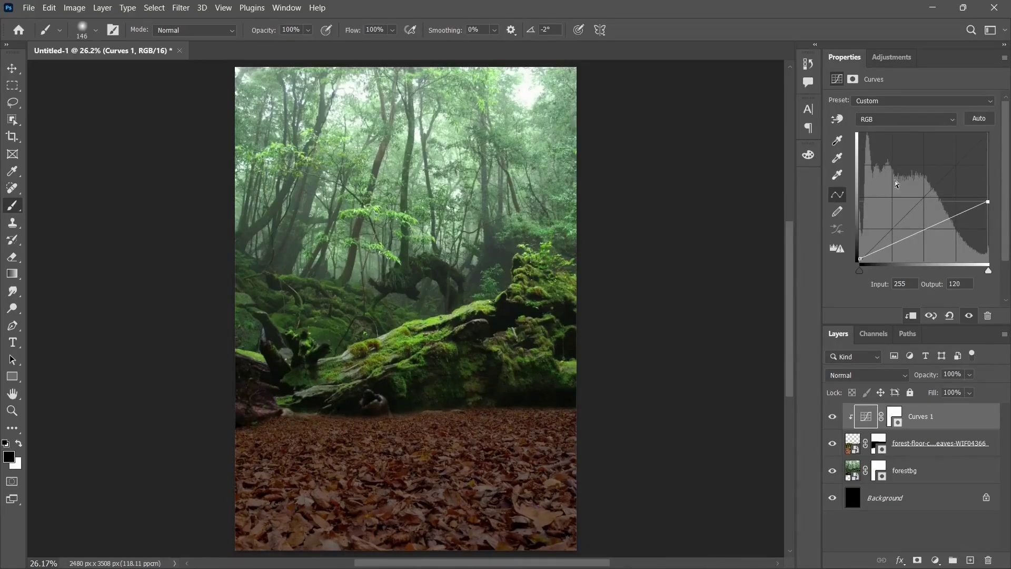
- Group the forest floor layer with its Curves adjustment and name the group "ground"
shift+click(906, 442)
key(ctrl+g)
double_click(890, 411)
text(ground)
key(Return)
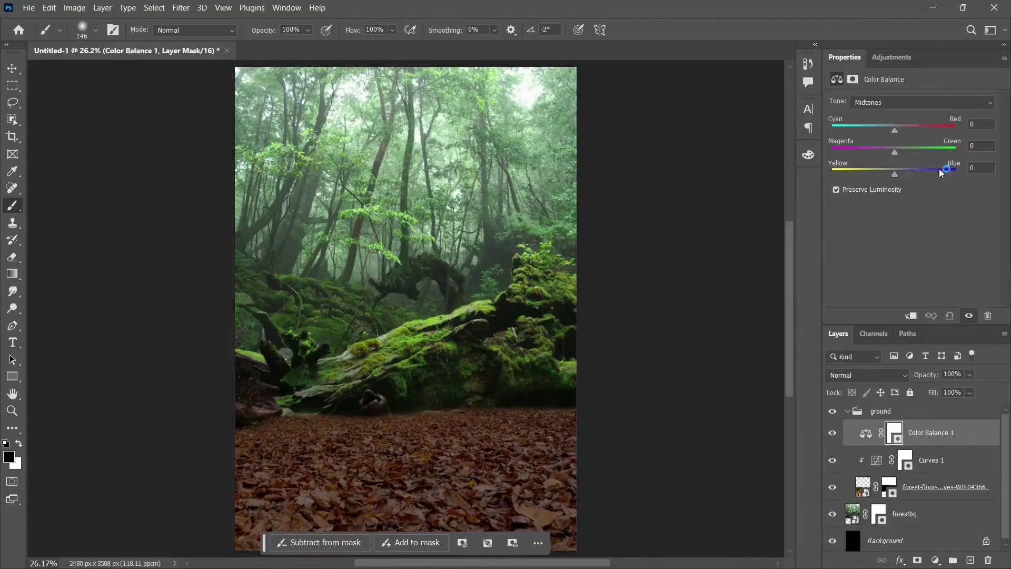
- Clip the ground's Color Balance, setting midtones to -28, -11, +14 and shadows to -21, -5, +6, and adjust its highlights
drag(894, 131, 904, 174)
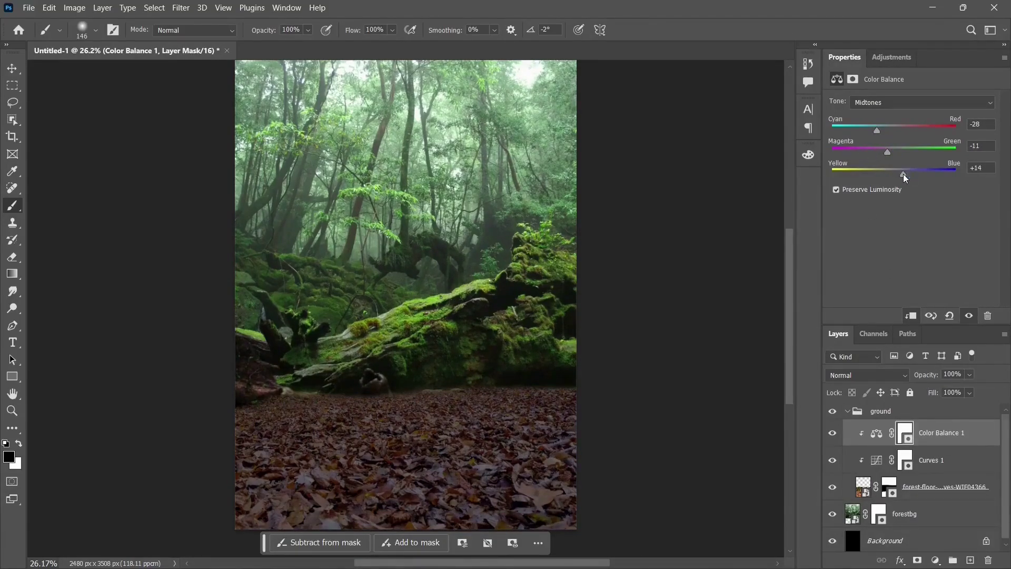
click(897, 103)
click(894, 116)
drag(894, 130, 898, 175)
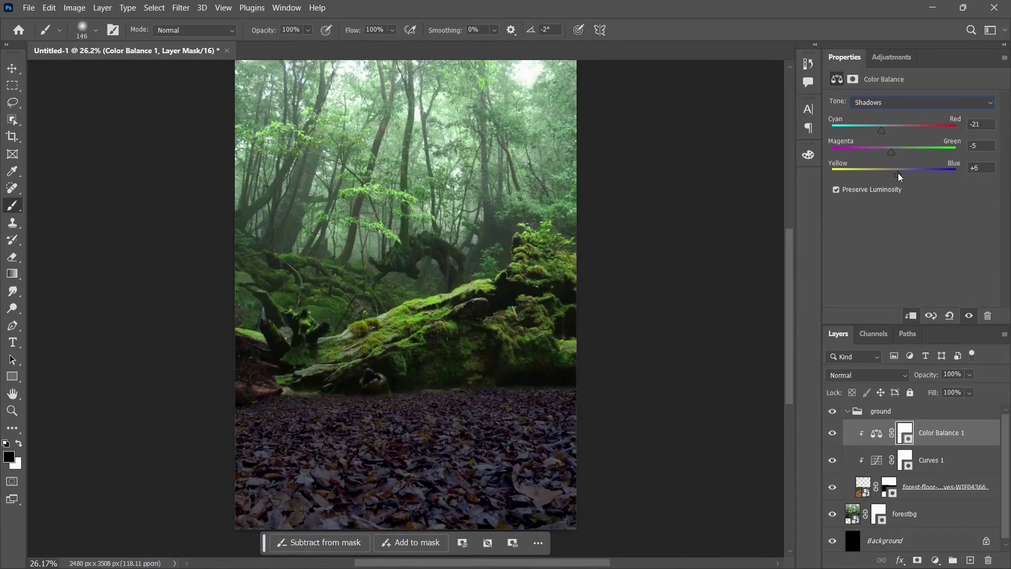
click(898, 102)
click(898, 133)
- Add a second Curves adjustment clipped in the ground group and pull its midpoint down slightly to darken the leaves
click(895, 59)
click(901, 141)
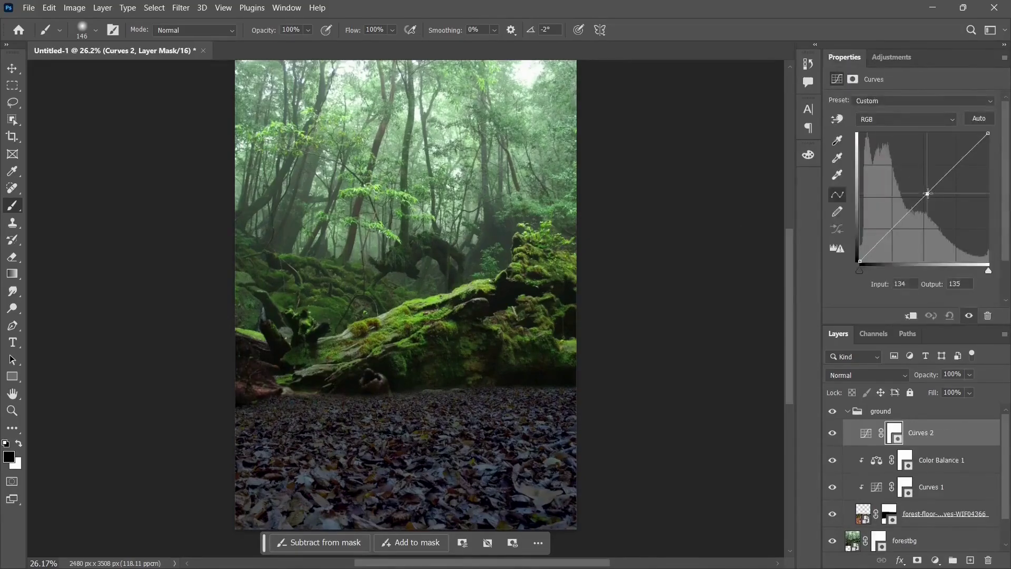
alt+click(930, 440)
drag(926, 194, 927, 204)
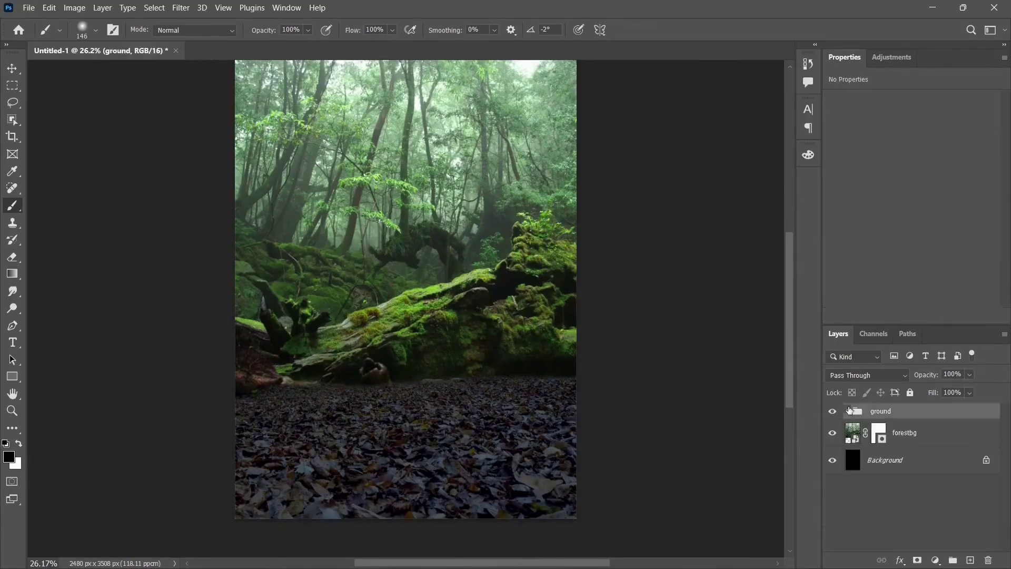
- Group forestbg with its Curves adjustment as "forest" and lower that curve's white point output to 128
shift+click(943, 461)
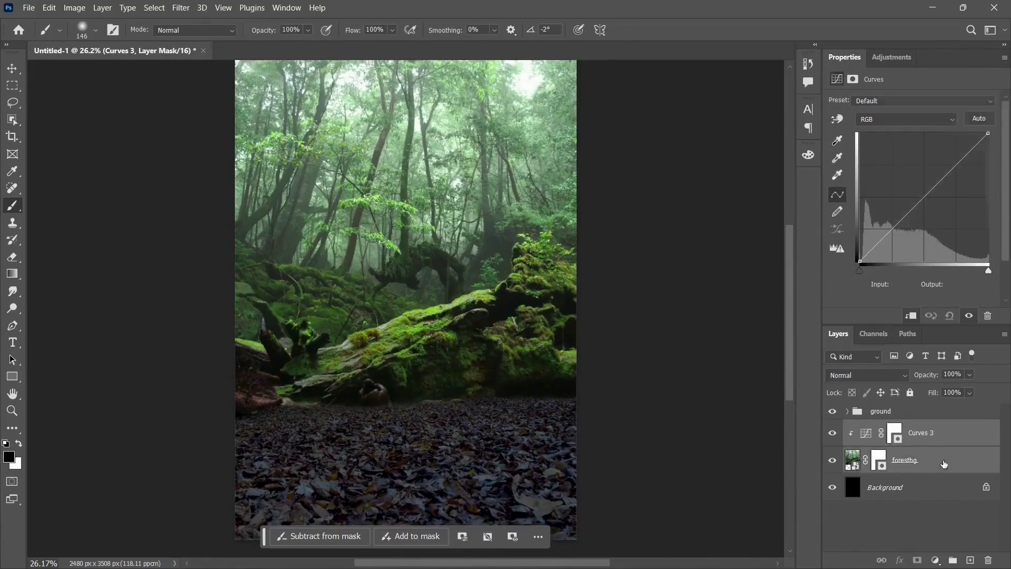
key(ctrl+g)
click(848, 427)
click(931, 449)
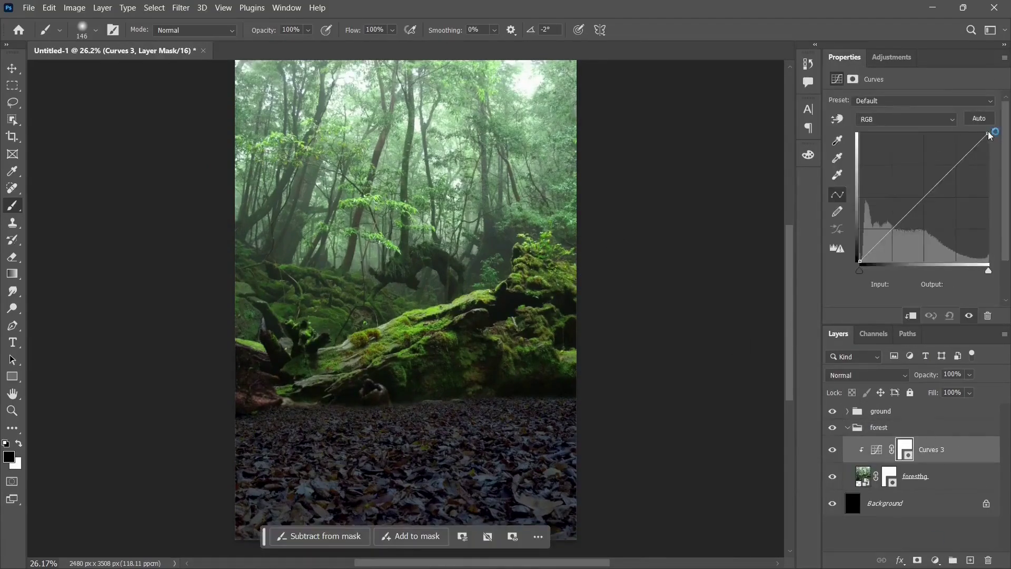
drag(988, 133, 993, 199)
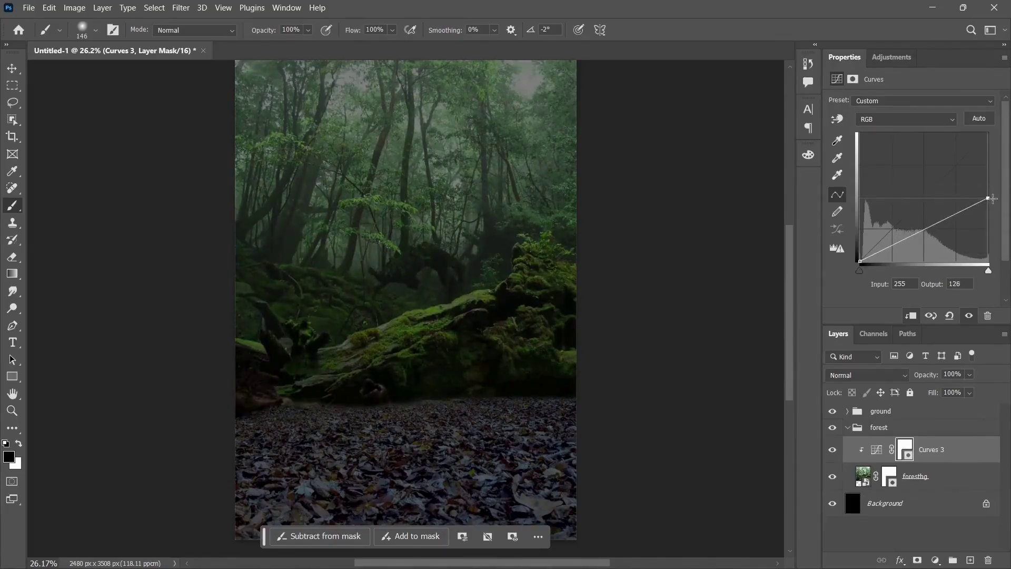
- Add a clipped Color Balance to the forest, shifting the midtones and highlights and setting shadows to -16, -7, +4
click(891, 58)
click(960, 192)
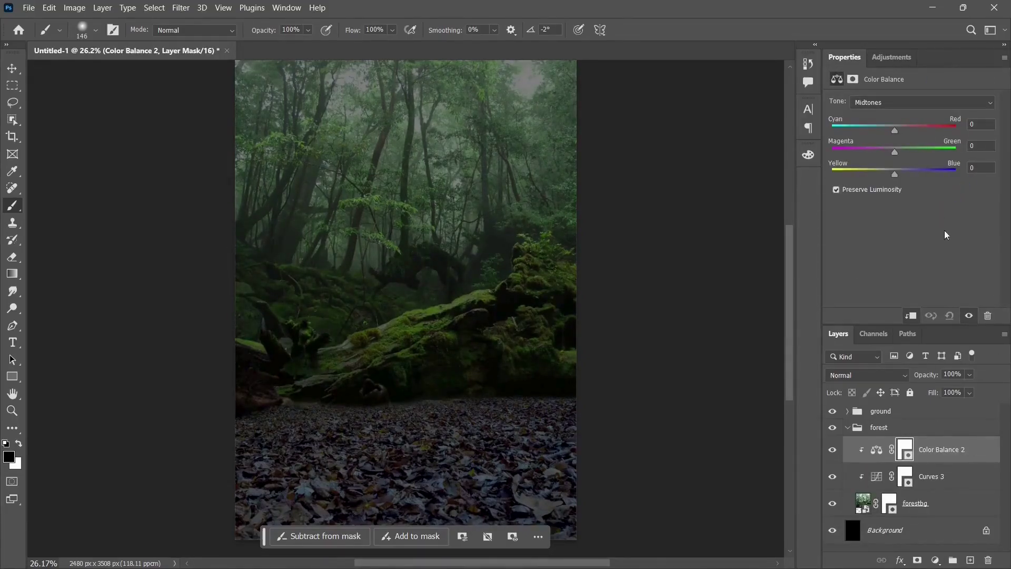
drag(895, 152, 899, 175)
click(903, 103)
click(903, 116)
drag(894, 152, 895, 174)
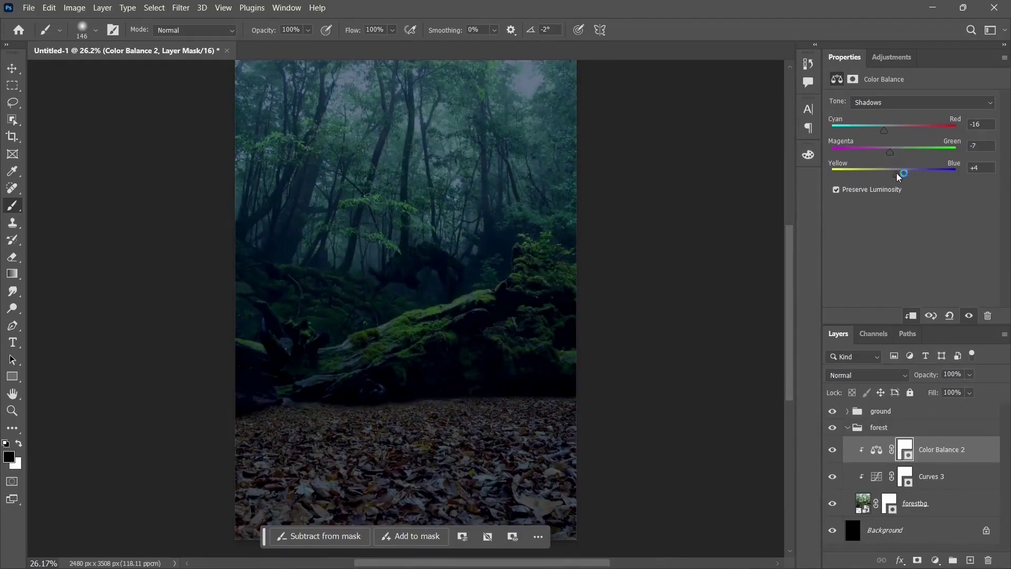
click(903, 102)
click(901, 143)
drag(894, 130, 897, 154)
- Add another clipped Curves adjustment to the forest and pull its midtones down from input 142 to output 112
click(895, 58)
click(924, 145)
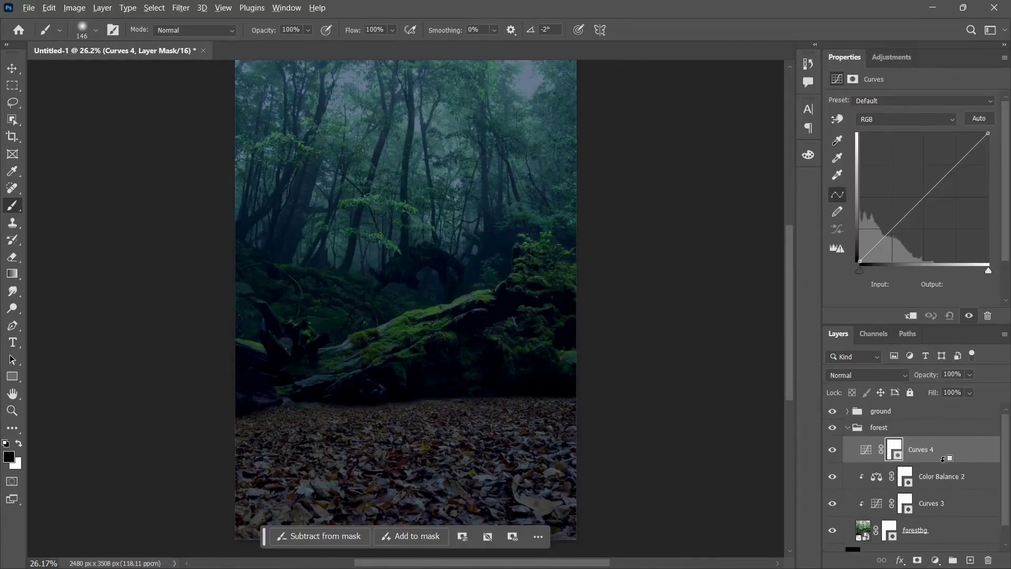
alt+click(948, 460)
drag(937, 185, 935, 204)
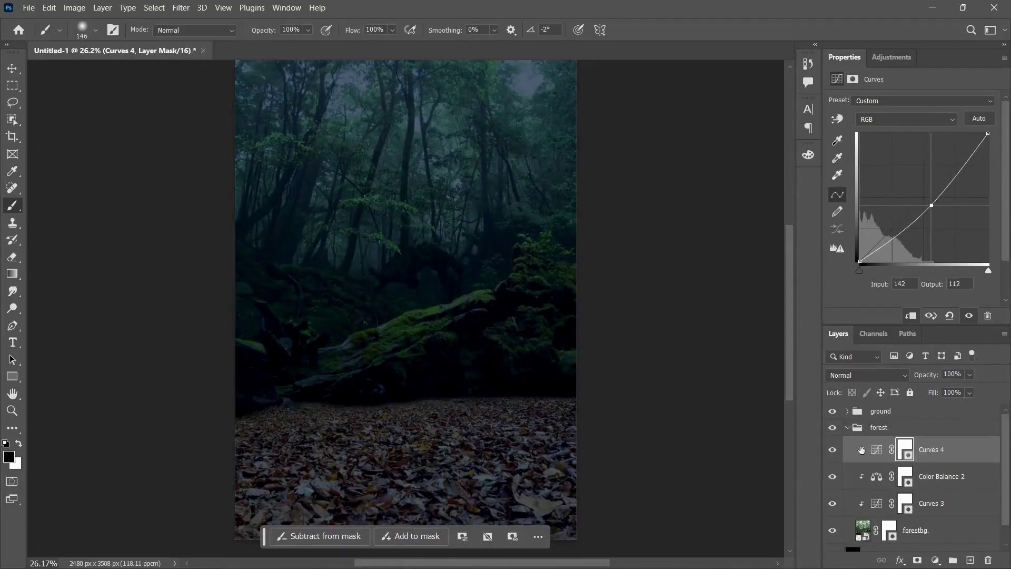
- Add an Exposure adjustment of -4.73 at the top of the ground group and clip it to the layers below
click(847, 427)
click(847, 411)
click(963, 432)
click(891, 57)
click(912, 137)
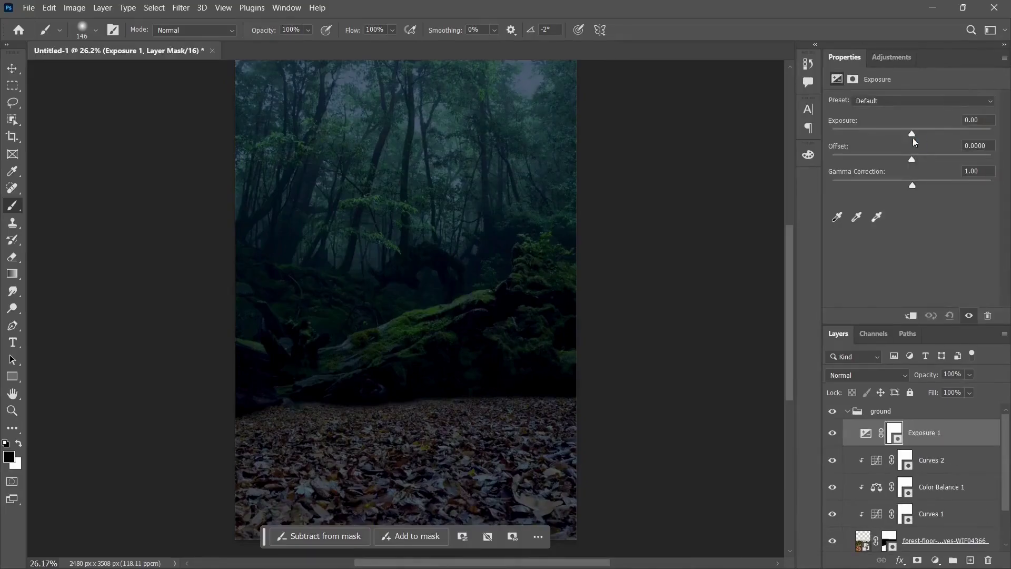
drag(912, 138, 861, 146)
key(ctrl+z)
alt+click(959, 445)
- Reduce the Exposure layer's opacity to 86% and invert its mask to black
mouse_move(933, 378)
mouse_down()
mouse_move(908, 382)
mouse_move(925, 379)
mouse_up()
key(ctrl+i)
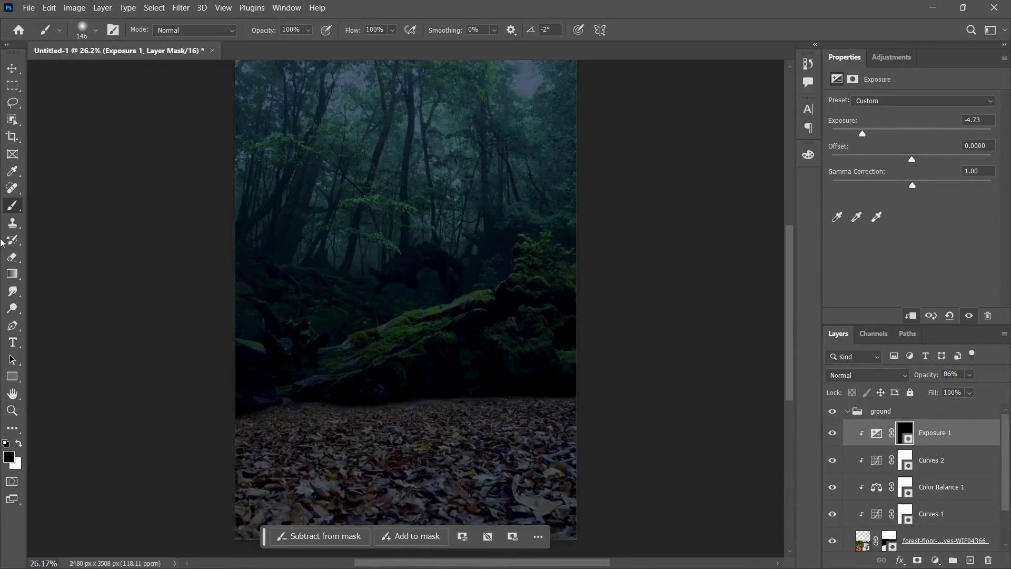
- Paint white on the Exposure mask along the ground's far edge with a flattened soft brush at 67% opacity and 36% flow
mouse_move(345, 365)
mouse_down()
mouse_move(383, 386)
mouse_move(426, 300)
mouse_up()
right_click(427, 301)
key(Escape)
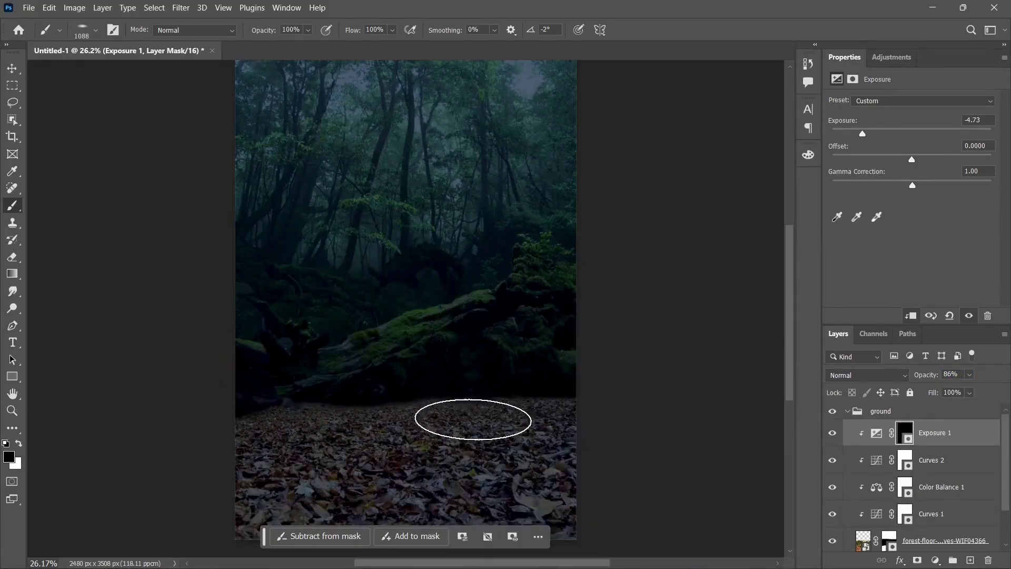
scroll(474, 418, up, 3)
key(x)
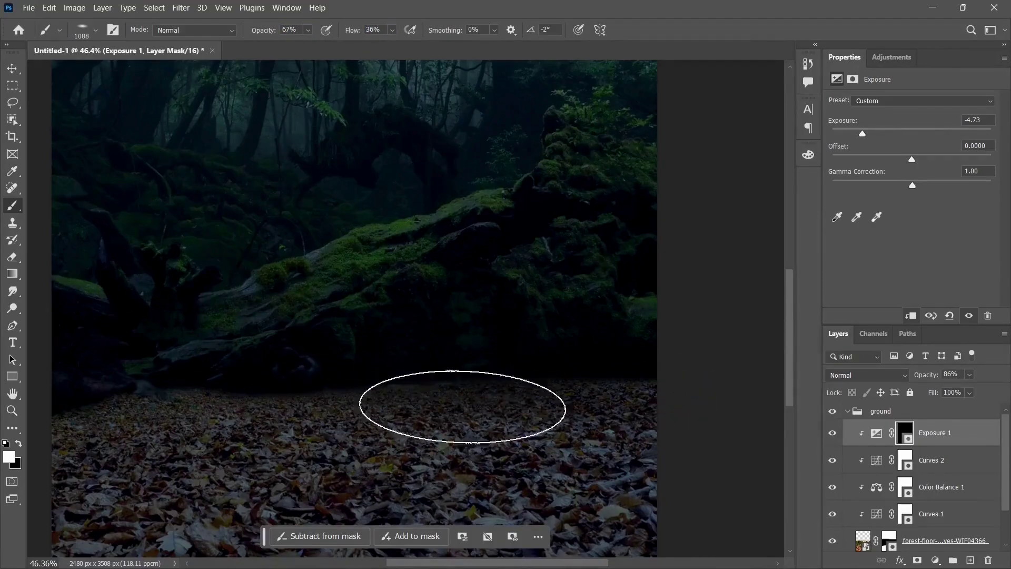
key(bracketright)
key(bracketright)
key(bracketright)
key(bracketright)
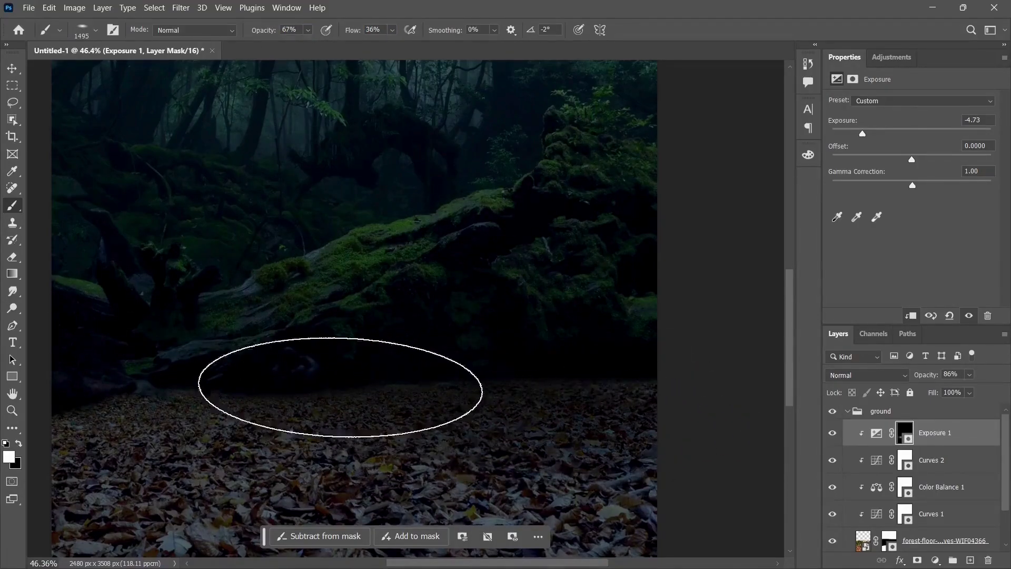
- Extend the mask painting toward both sides of the ground's far edge with the 1495 px brush
scroll(356, 361, down, 3)
scroll(267, 343, up, 1)
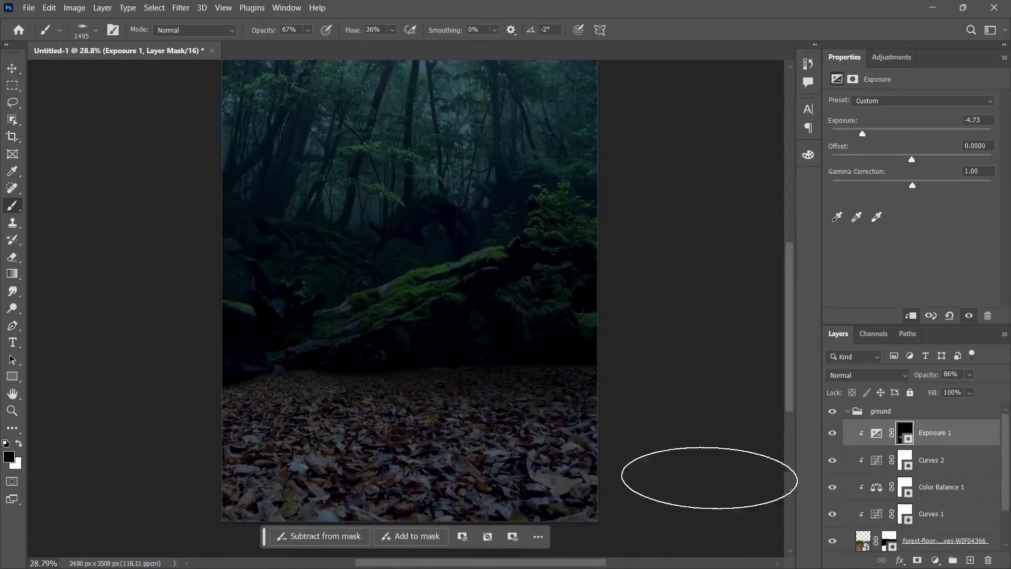
scroll(591, 372, up, 2)
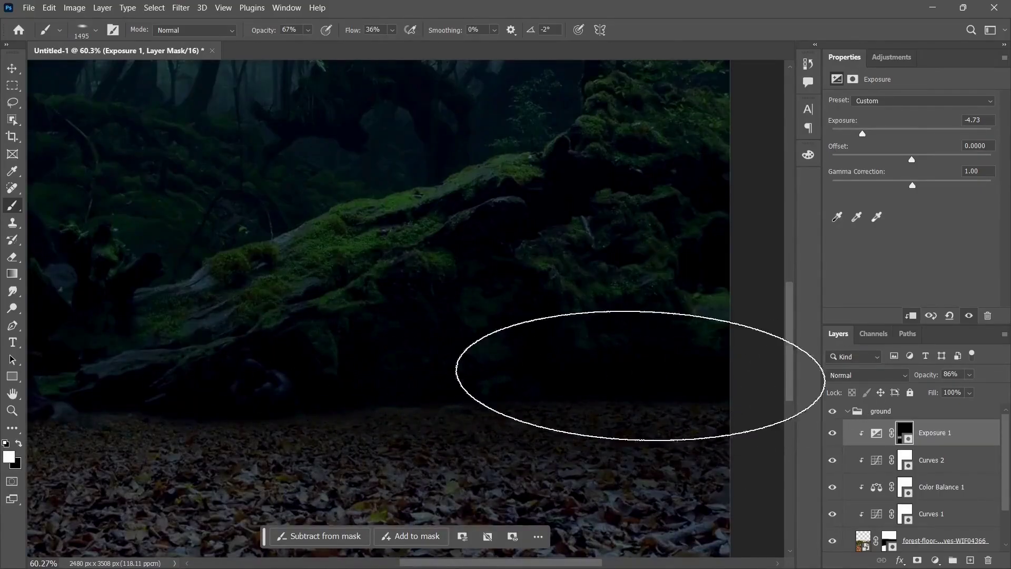
scroll(621, 316, down, 3)
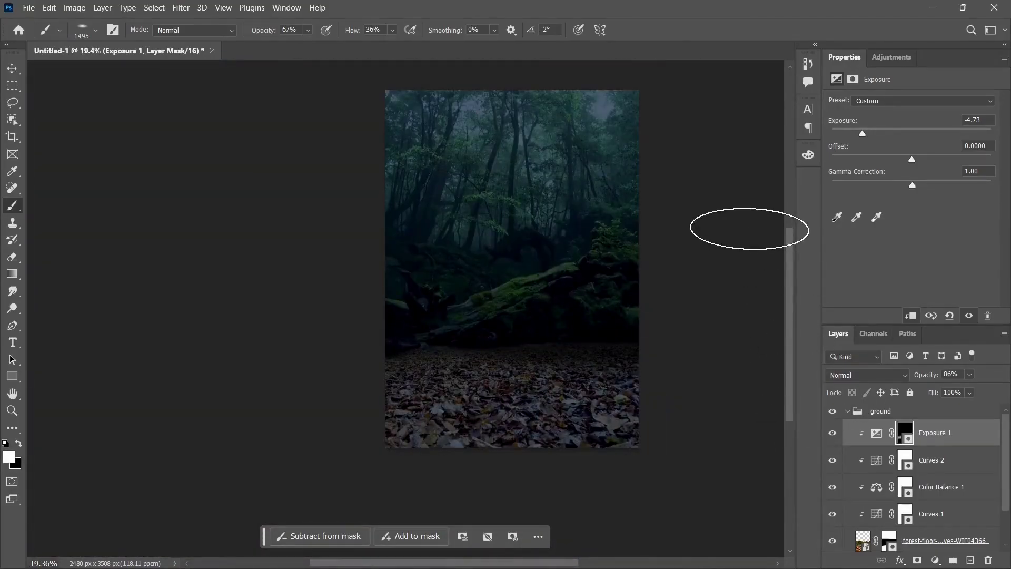
scroll(635, 296, up, 2)
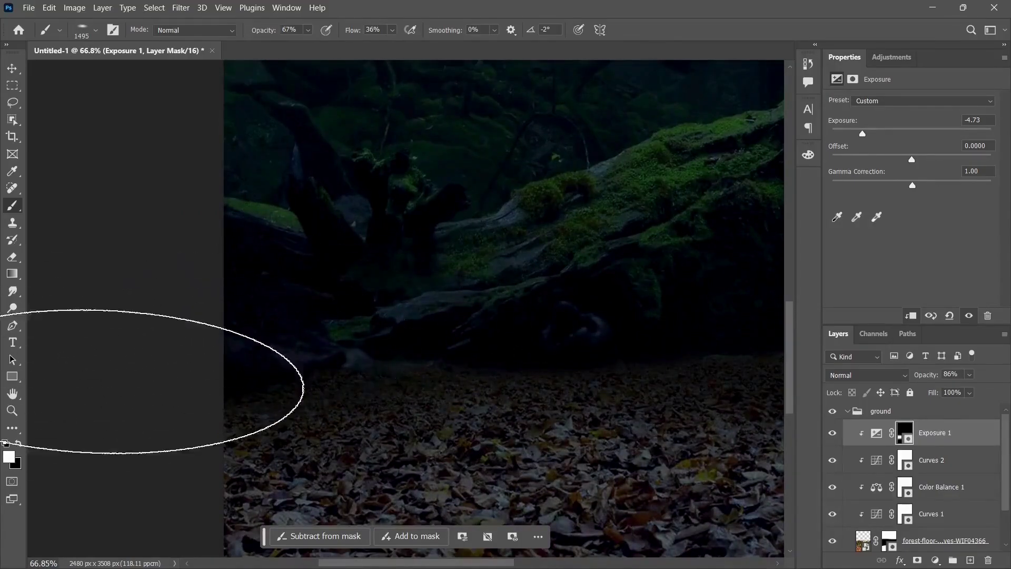
scroll(428, 320, down, 1)
scroll(428, 319, down, 2)
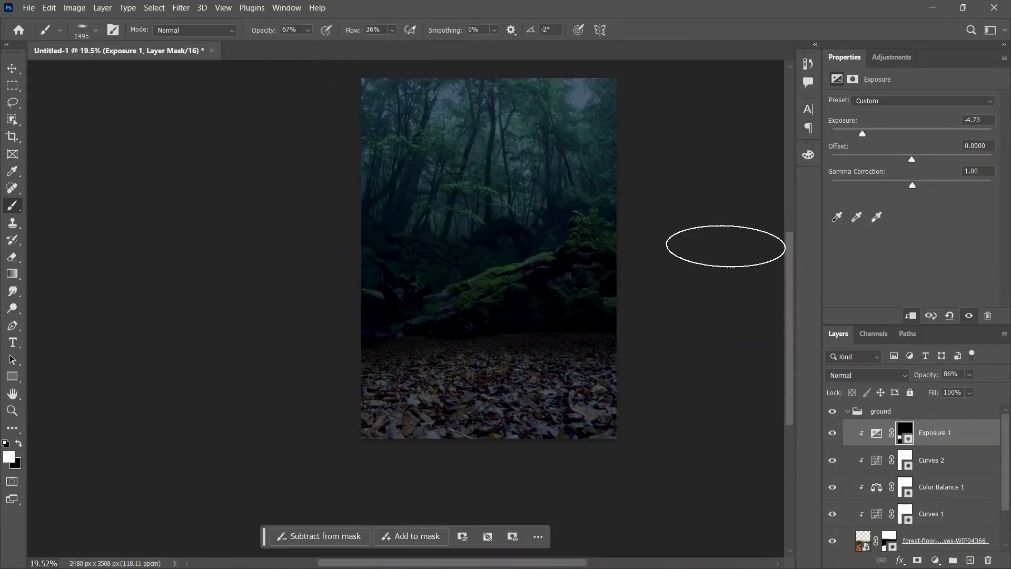
- Lower the Exposure layer's opacity to 68% and collapse the ground group
scroll(576, 336, up, 2)
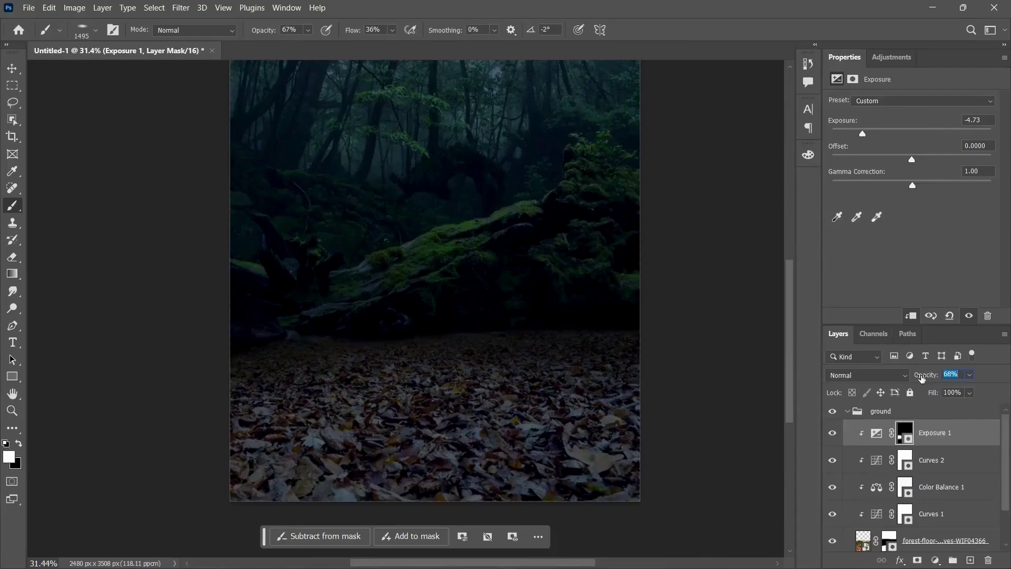
scroll(613, 300, down, 1)
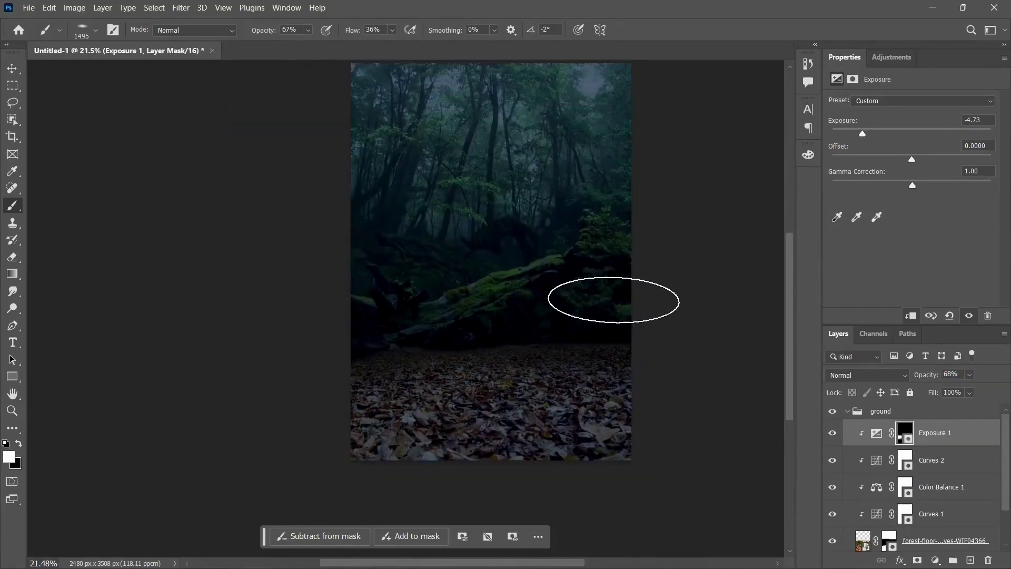
click(847, 411)
scroll(533, 388, up, 1)
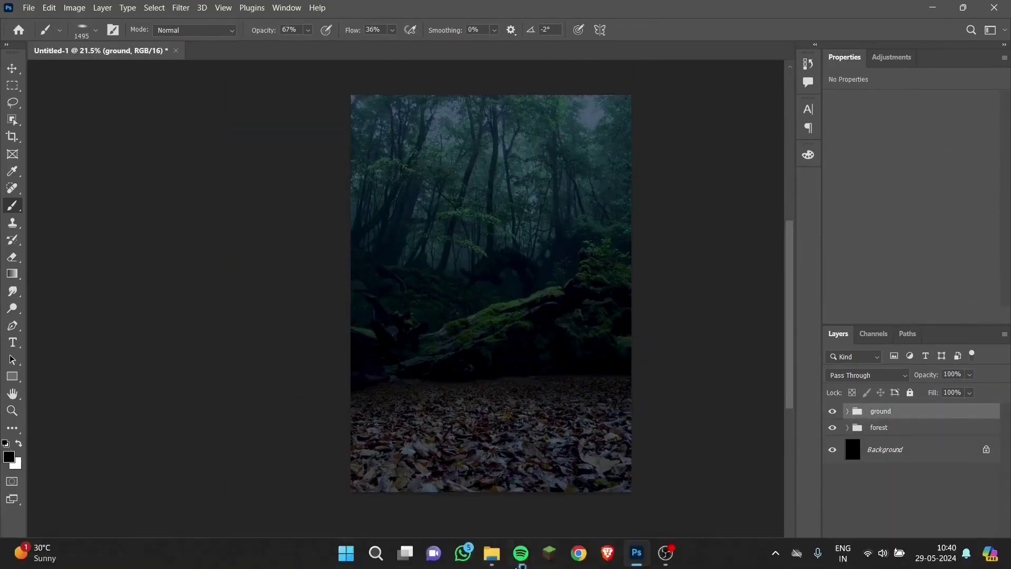
- Open skull-517606_1920.jpg, select the skull with the Object Selection tool and mask out its background
click(491, 554)
drag(726, 362, 235, 53)
scroll(368, 342, up, 1)
key(w)
drag(261, 100, 565, 482)
click(917, 560)
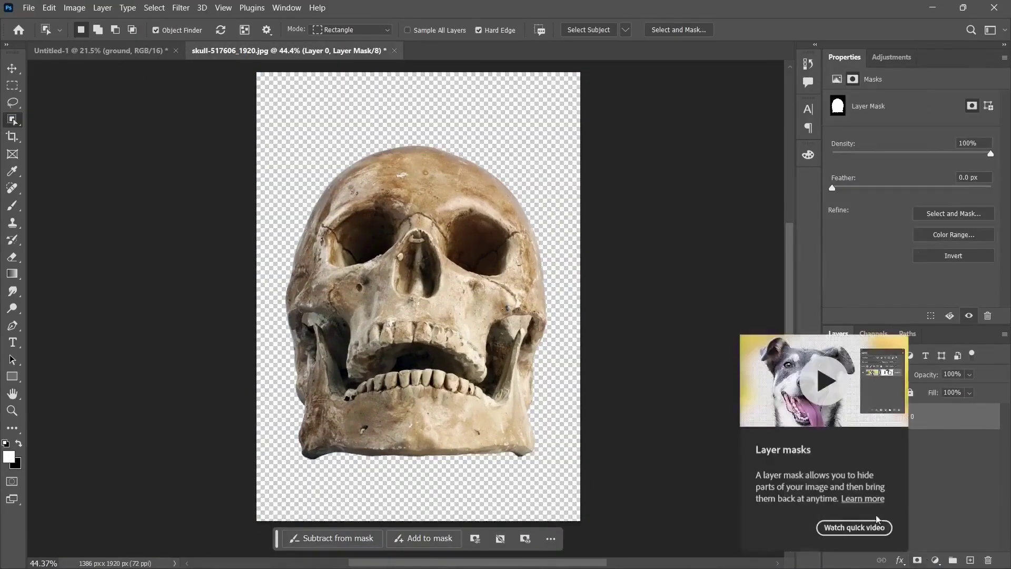
- Bring the cut-out skull into the forest document and convert its layer to a smart object
drag(895, 416, 527, 240)
click(12, 68)
right_click(979, 412)
click(929, 225)
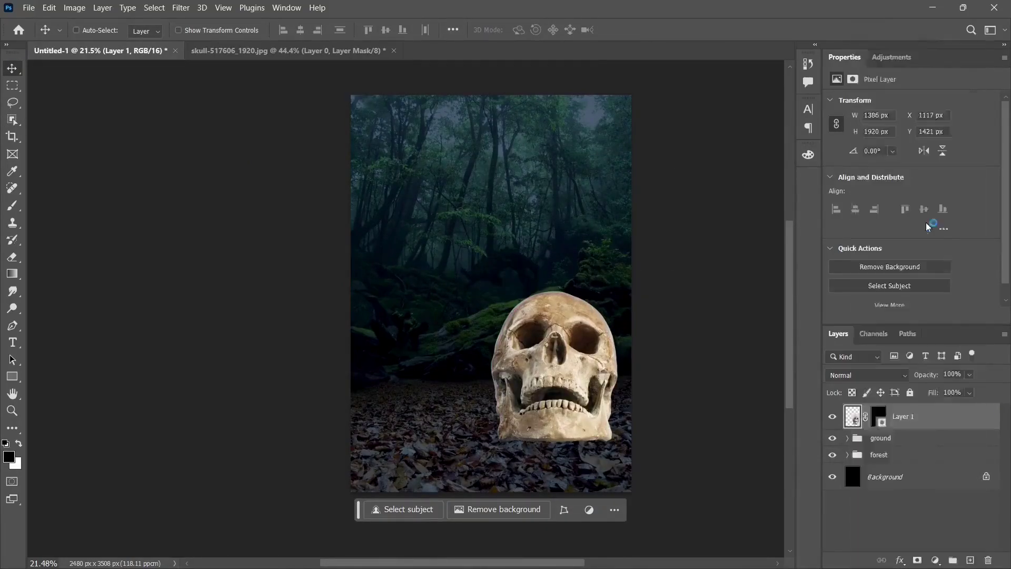
- Move the skull to the horizontal centre of the forest floor and scale it up to about 1216 × 1459 px
drag(586, 362, 523, 368)
key(ctrl+t)
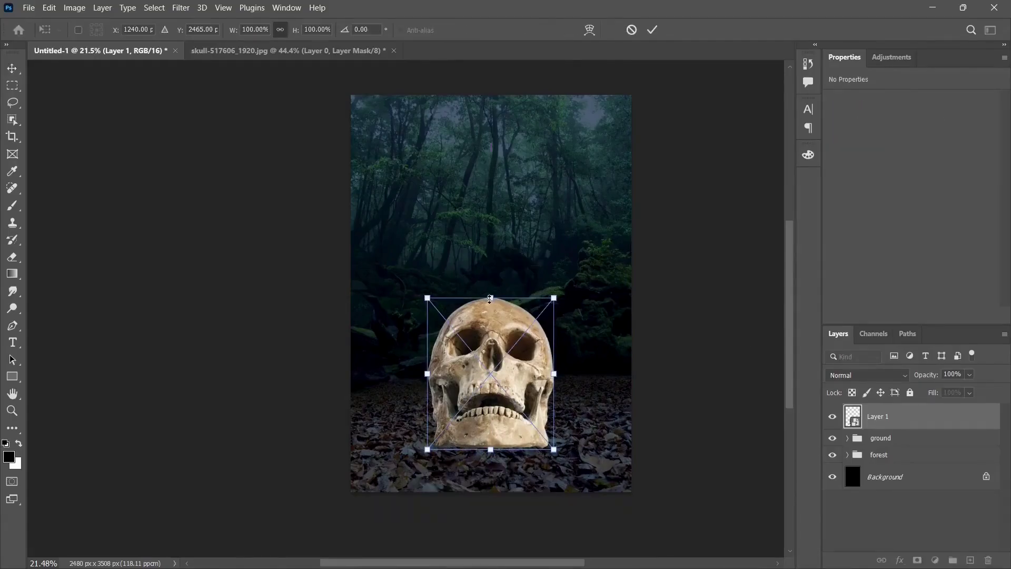
drag(490, 301, 491, 286)
key(Return)
scroll(498, 467, down, 1)
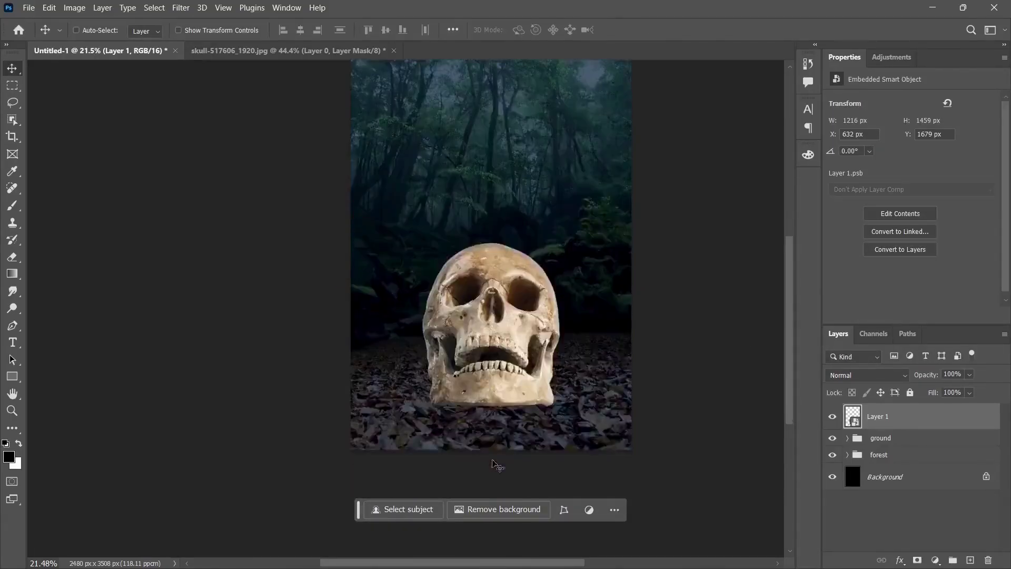
- Add a layer mask to the skull layer and set up the Brush tool with black for painting on it
scroll(500, 421, up, 15)
scroll(472, 474, down, 3)
click(917, 559)
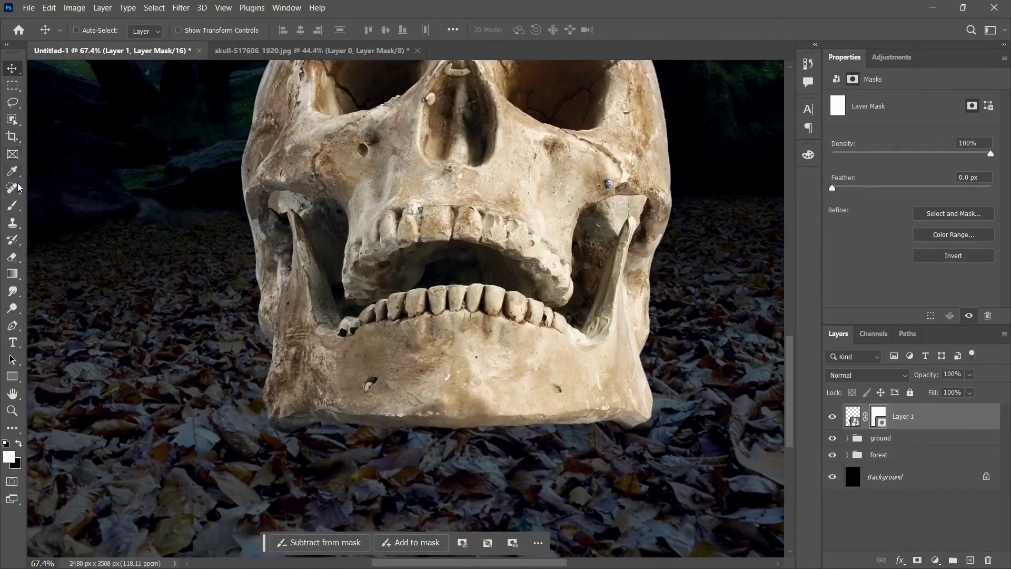
click(12, 205)
drag(354, 436, 66, 392)
scroll(369, 463, up, 7)
key(x)
- Browse the Wet Media Brushes and choose a rough-edged brush for masking the jaw
right_click(374, 421)
scroll(564, 504, down, 3)
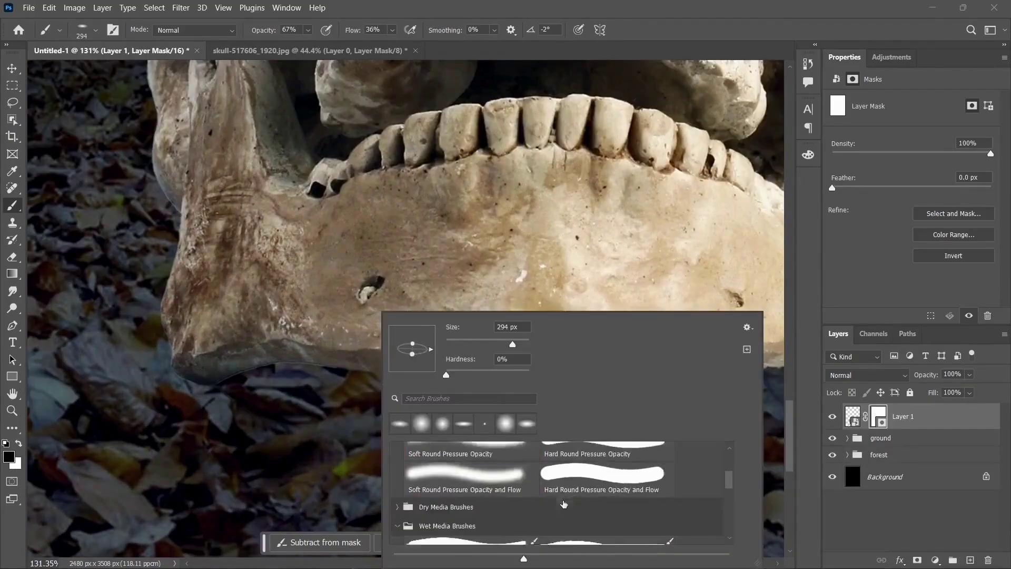
scroll(563, 504, down, 3)
click(605, 471)
scroll(548, 496, up, 4)
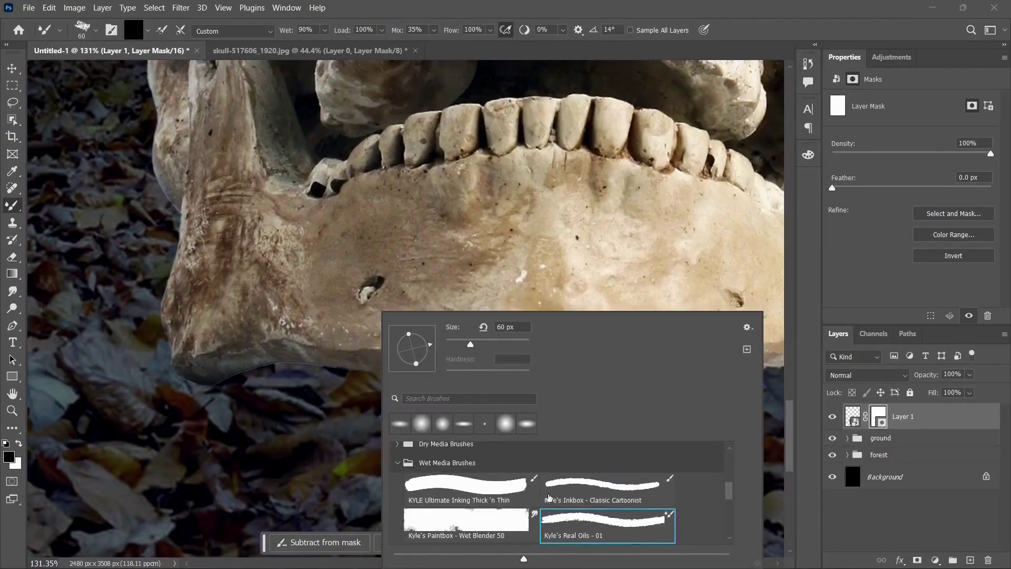
scroll(548, 497, down, 4)
scroll(550, 489, up, 3)
click(553, 485)
click(489, 480)
click(269, 352)
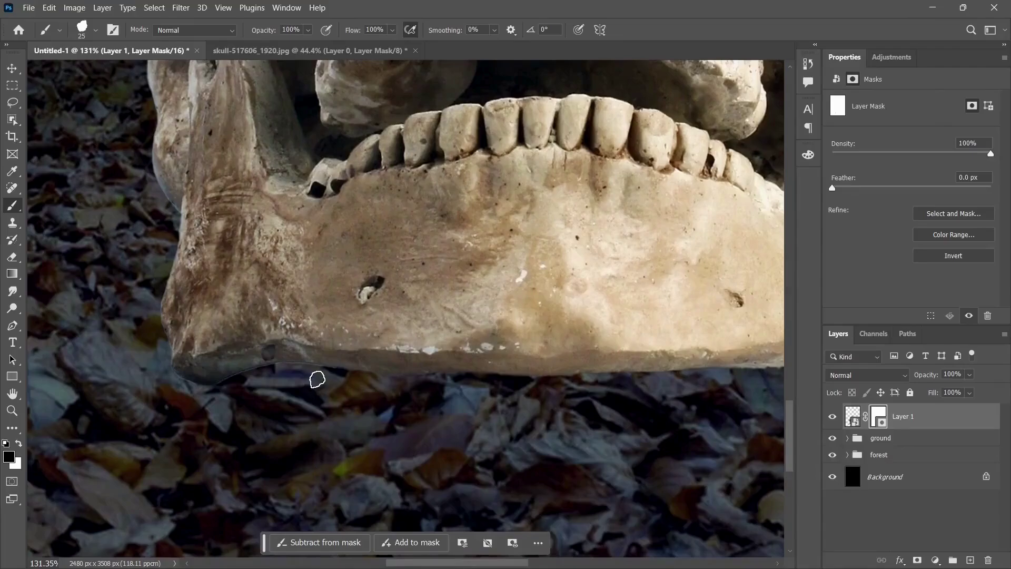
- Mask the skull's lower-left jaw edge irregularly into the leaves with the 74 px brush at 80% opacity and 58% flow
drag(316, 379, 342, 380)
scroll(284, 383, up, 5)
mouse_move(162, 380)
mouse_down()
mouse_move(103, 376)
mouse_move(303, 387)
mouse_up()
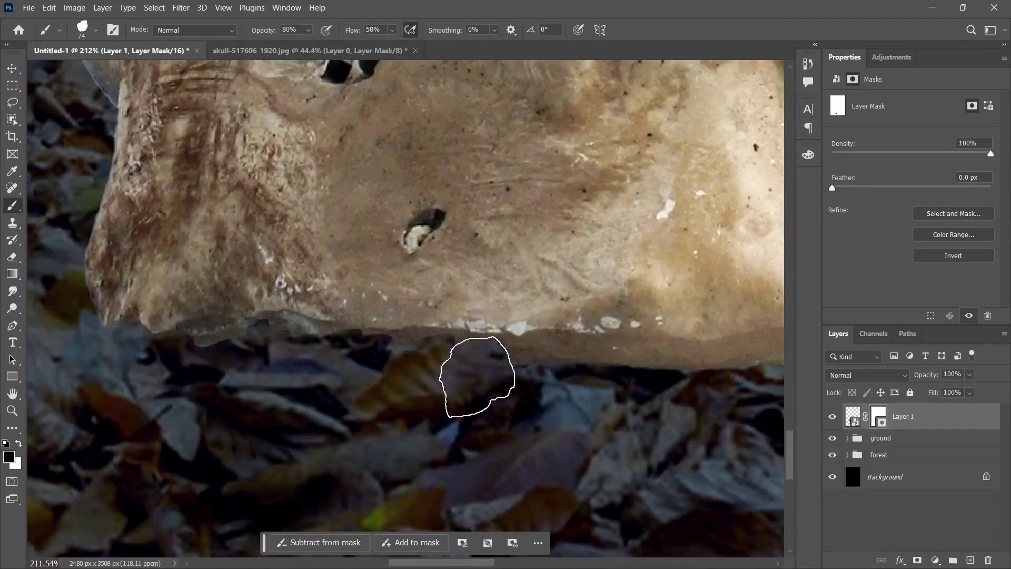
mouse_move(478, 372)
mouse_down()
mouse_move(369, 391)
mouse_move(258, 349)
mouse_move(281, 341)
mouse_move(163, 385)
mouse_up()
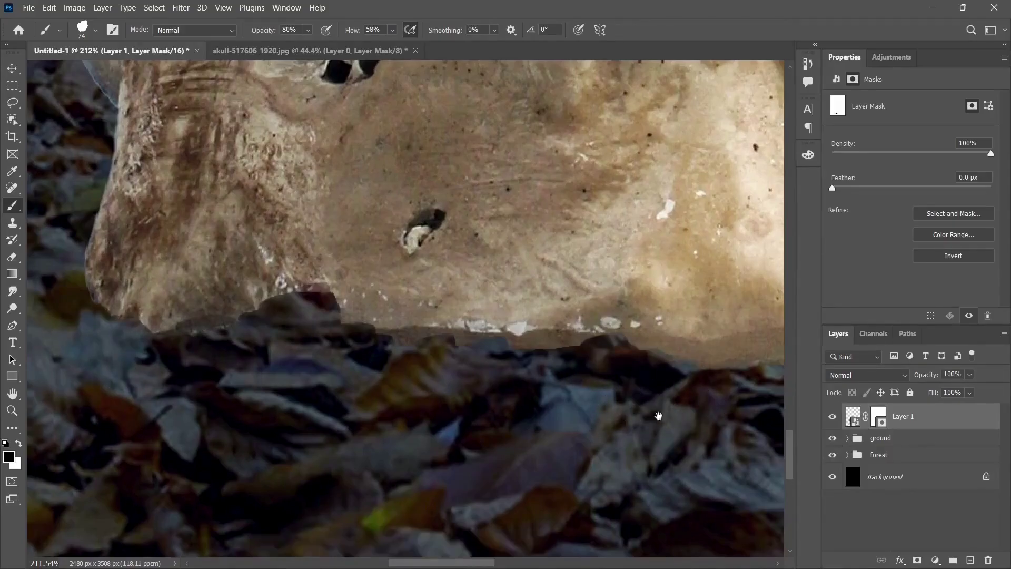
- Continue masking the underside of the jaw toward its right corner so the leaves overlap the bone
drag(657, 415, 383, 406)
drag(542, 386, 672, 388)
mouse_move(672, 389)
mouse_down()
mouse_move(334, 429)
mouse_move(553, 411)
mouse_move(543, 427)
mouse_up()
drag(281, 416, 197, 416)
drag(331, 323, 285, 310)
drag(285, 310, 368, 401)
scroll(369, 401, up, 2)
mouse_move(283, 406)
mouse_down()
mouse_move(72, 401)
mouse_move(440, 410)
mouse_move(449, 387)
mouse_up()
scroll(176, 445, down, 6)
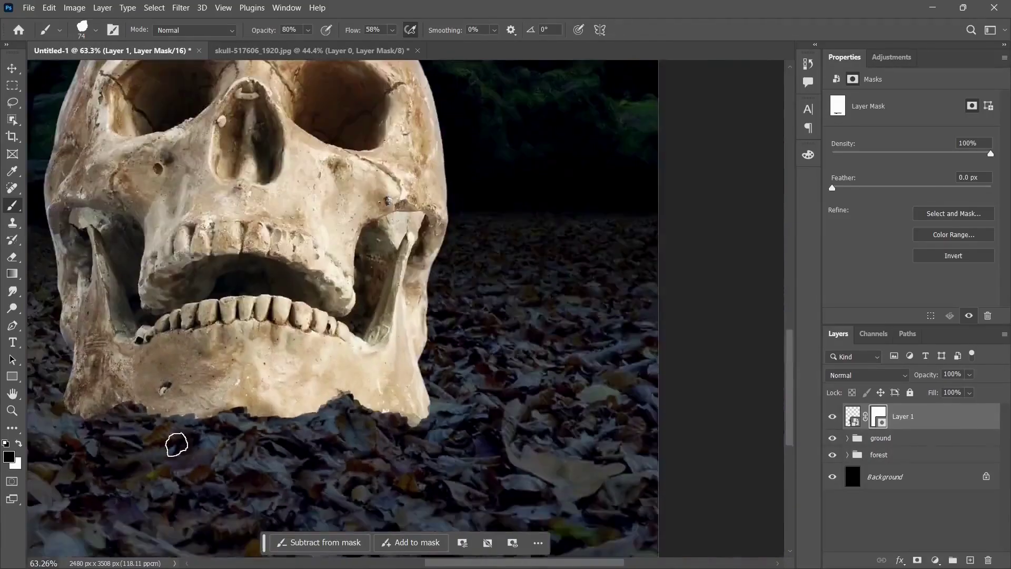
- Refine the uneven masked edge along the bottom of the skull's jaw
scroll(176, 426, up, 9)
mouse_move(180, 394)
mouse_down()
mouse_move(397, 418)
mouse_move(443, 403)
mouse_up()
drag(191, 471, 416, 471)
drag(569, 482, 363, 498)
scroll(365, 478, down, 6)
scroll(368, 475, down, 1)
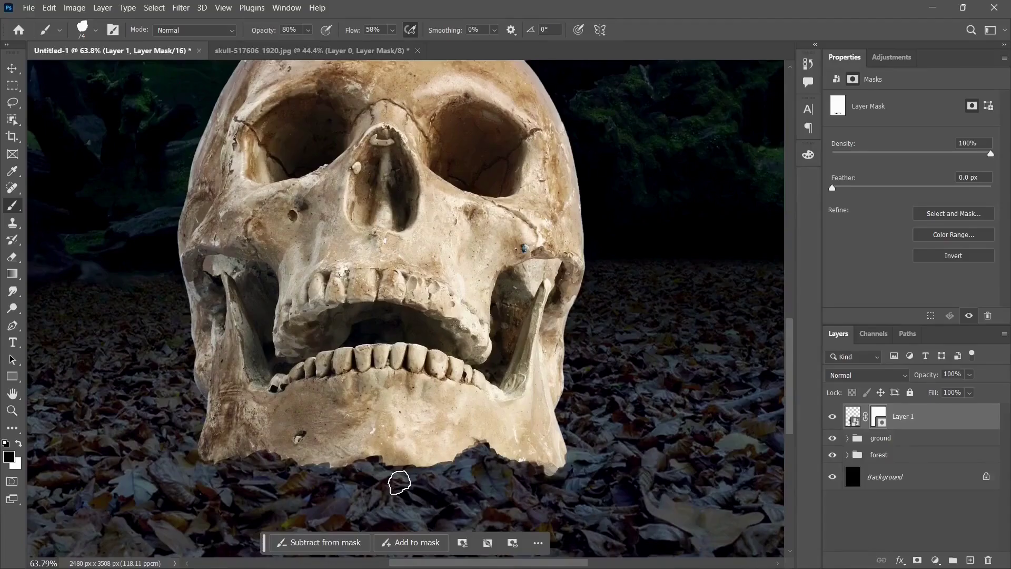
- Add a Curves adjustment above the skull layer and group both layers as "skull"
scroll(399, 482, down, 2)
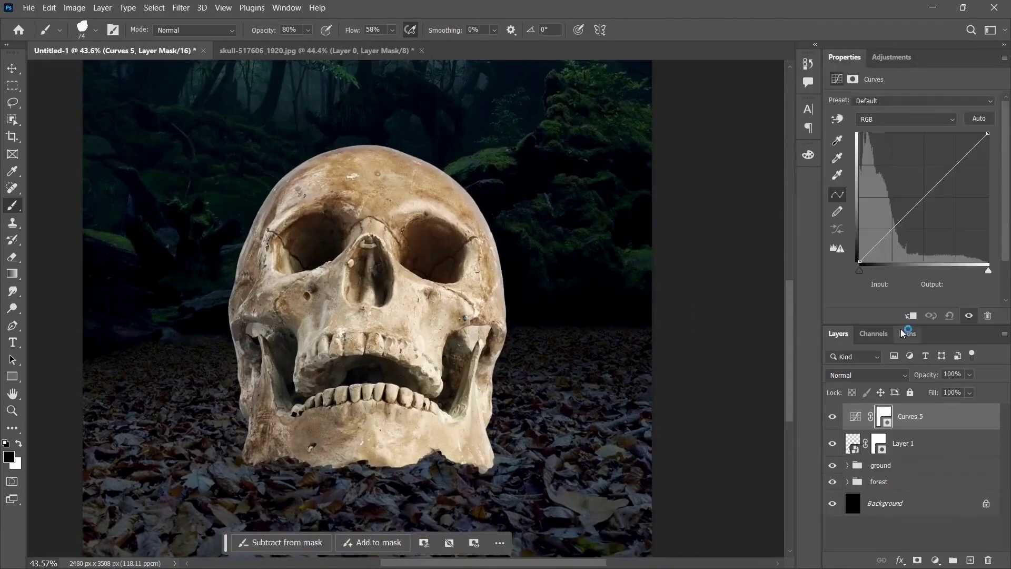
shift+click(901, 443)
key(ctrl+g)
click(907, 513)
click(847, 411)
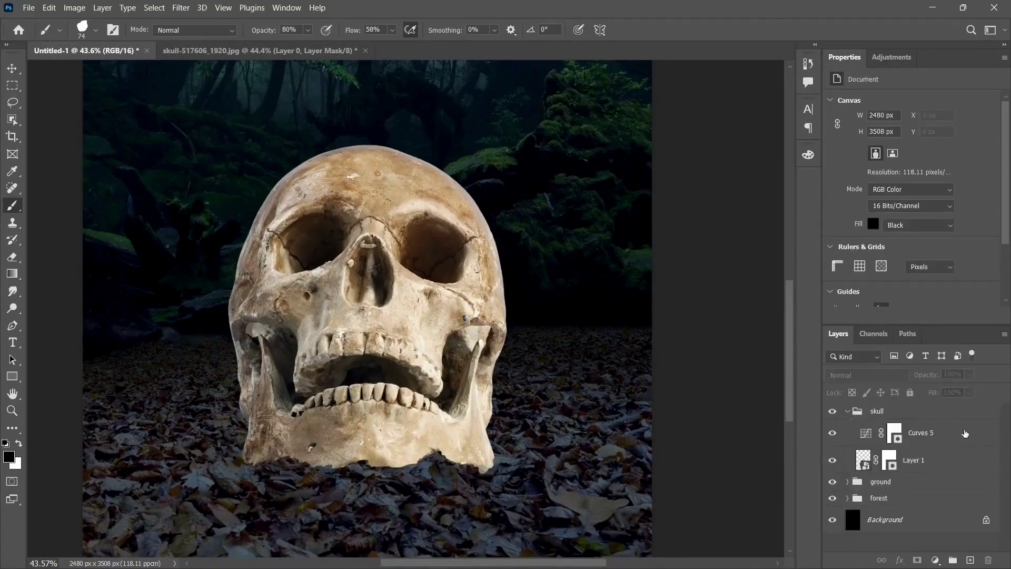
- Clip the Curves adjustment to the skull and lower its white point output to 96
click(966, 433)
drag(988, 132, 1006, 202)
alt+click(951, 446)
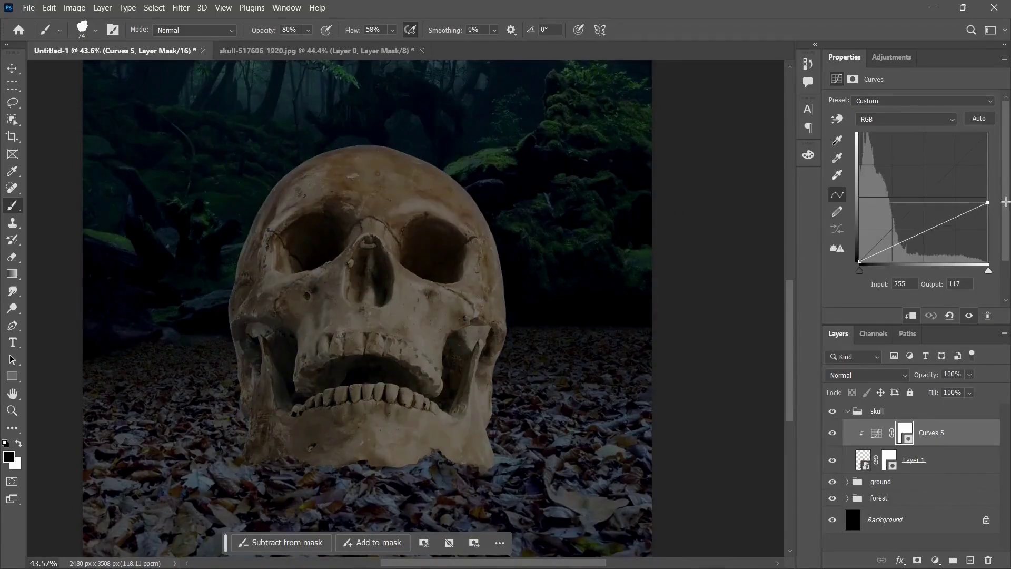
click(859, 261)
drag(988, 207, 991, 214)
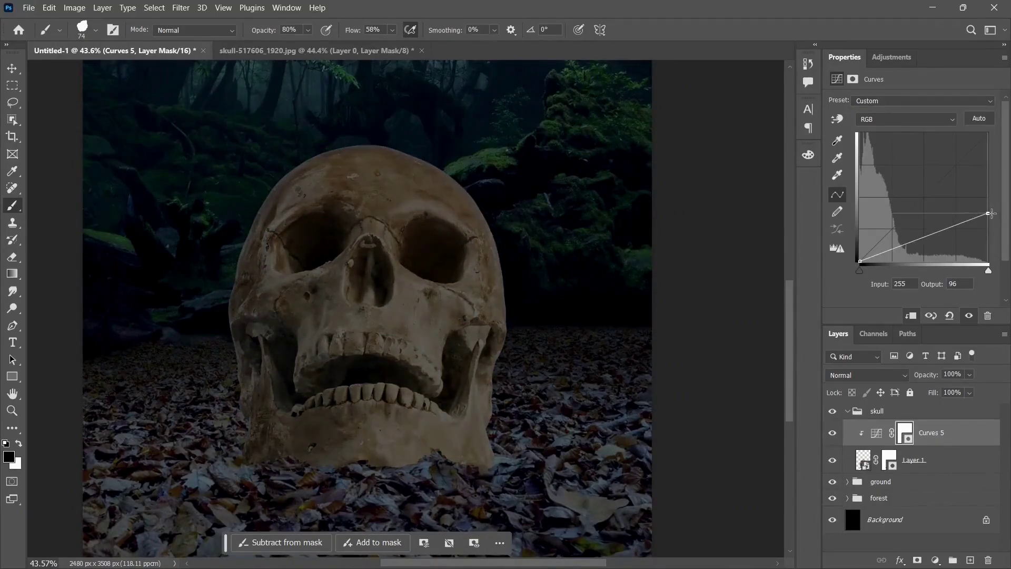
- Add a Color Balance adjustment clipped to the skull and shift its midtones toward cooler tones
scroll(573, 258, down, 3)
click(891, 57)
click(902, 150)
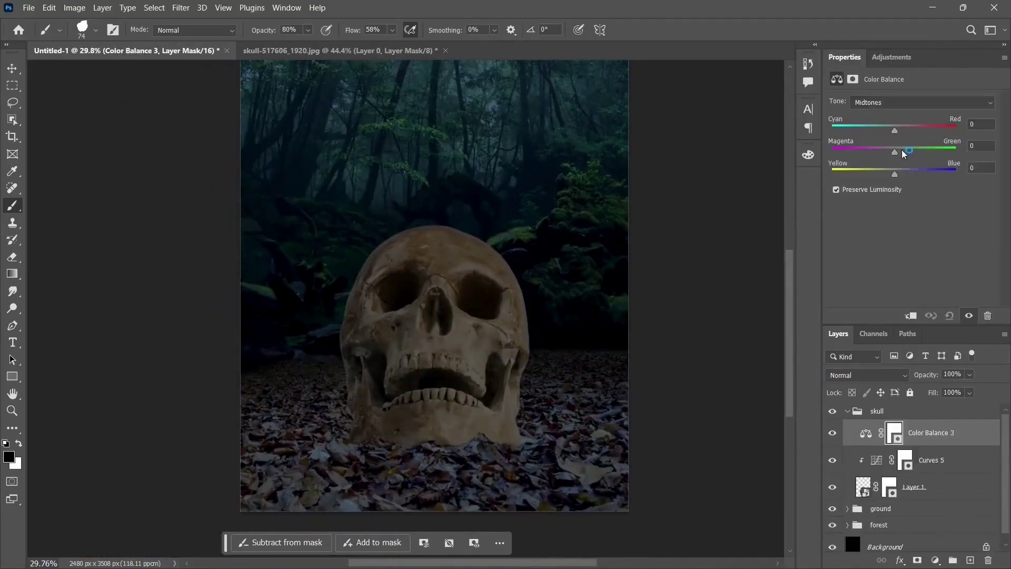
drag(894, 131, 901, 173)
- Shift the skull's Color Balance shadows toward cyan, magenta and blue +6, and adjust its highlights
click(889, 104)
click(883, 113)
mouse_move(894, 131)
mouse_down()
mouse_move(893, 153)
mouse_move(887, 131)
mouse_up()
drag(894, 173, 898, 174)
click(910, 102)
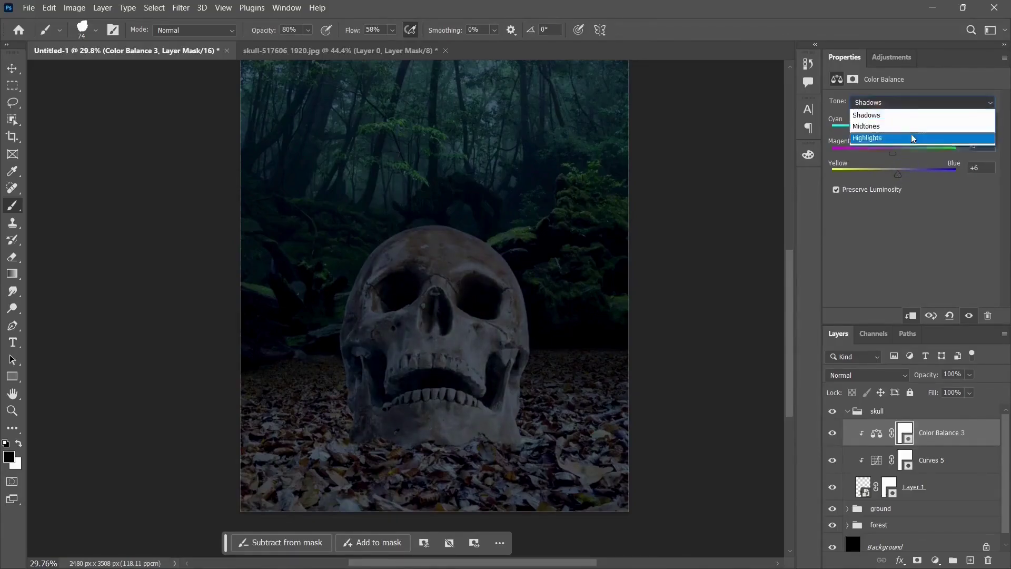
click(911, 134)
drag(895, 131, 899, 153)
- Add a second clipped Curves adjustment to the skull and pull its midtones down from input 144 to output 131
click(876, 433)
click(891, 57)
click(887, 135)
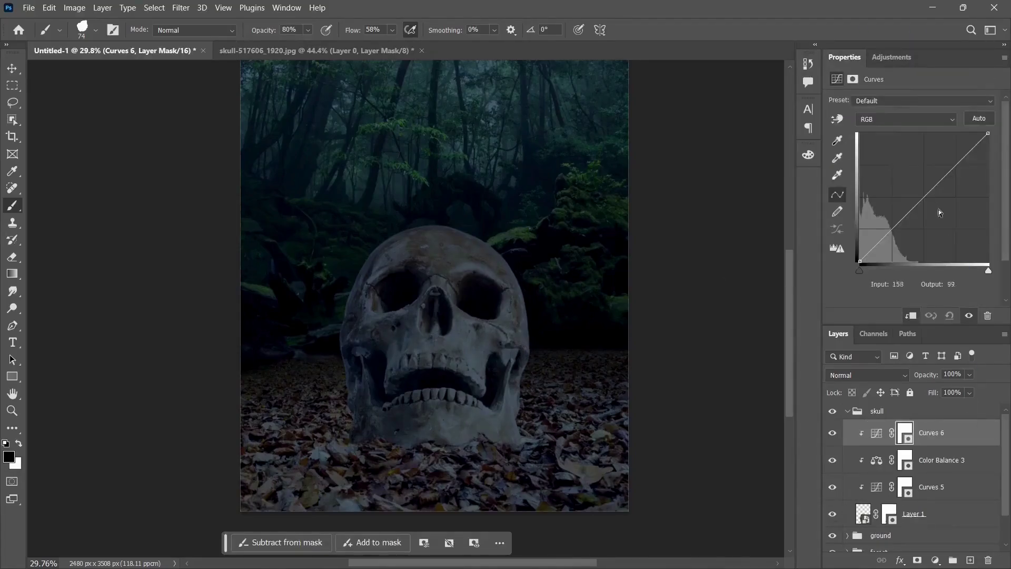
drag(934, 187, 934, 197)
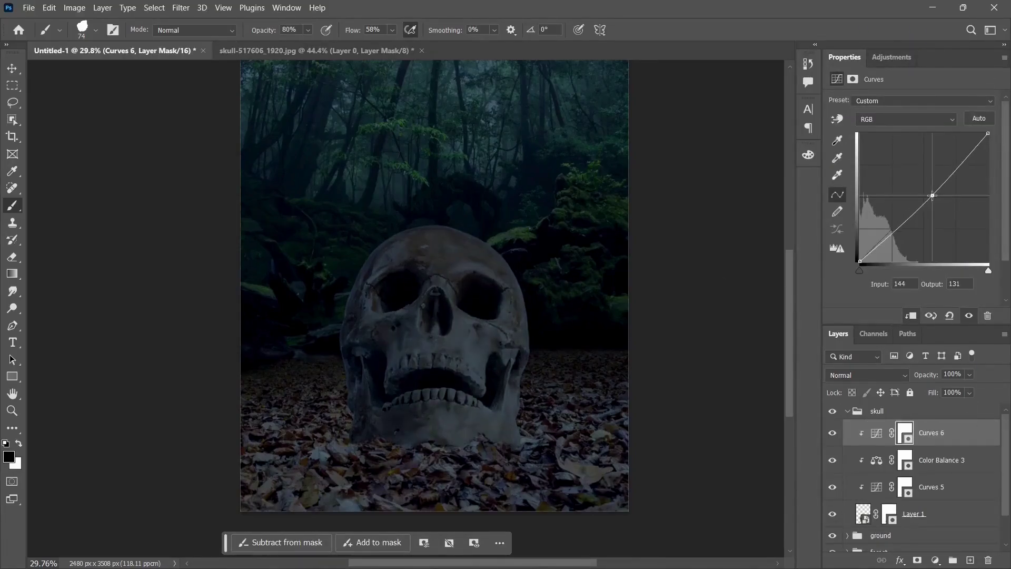
click(876, 432)
scroll(573, 274, up, 3)
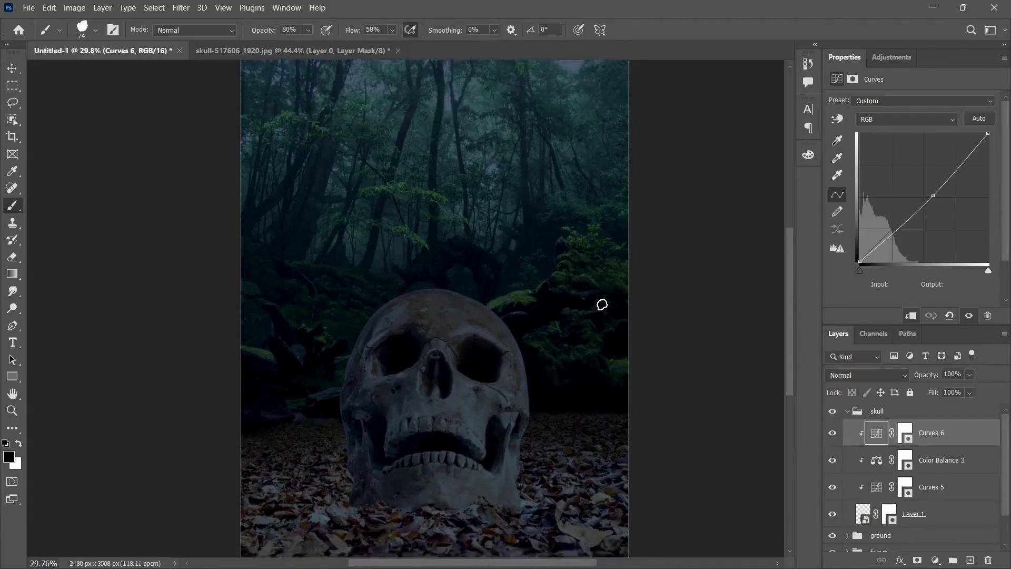
- Paint white on the ground group's Exposure mask with a large flattened Soft Round brush to darken the leaves beneath the skull
scroll(602, 304, down, 2)
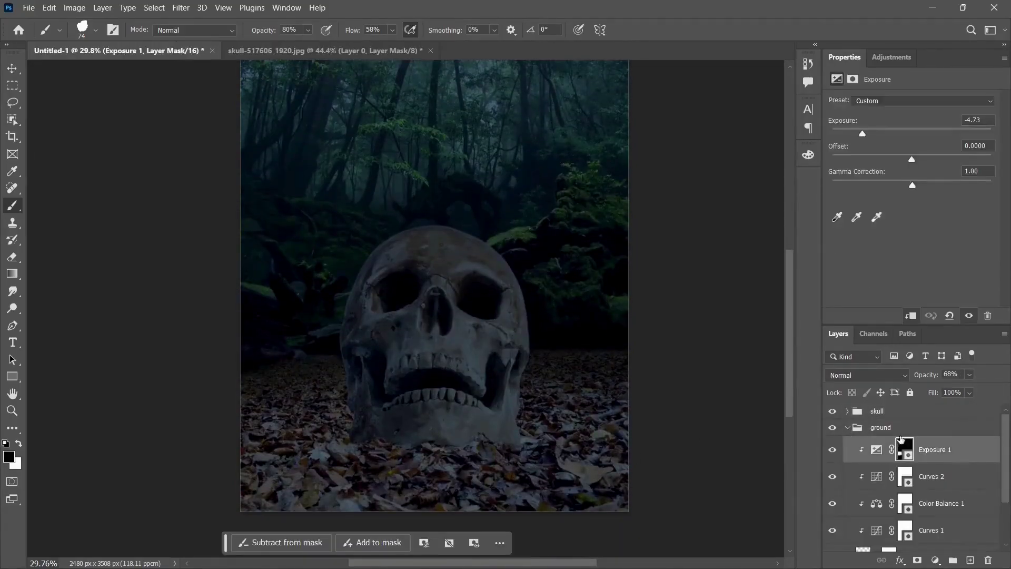
key(x)
scroll(478, 416, up, 3)
right_click(429, 406)
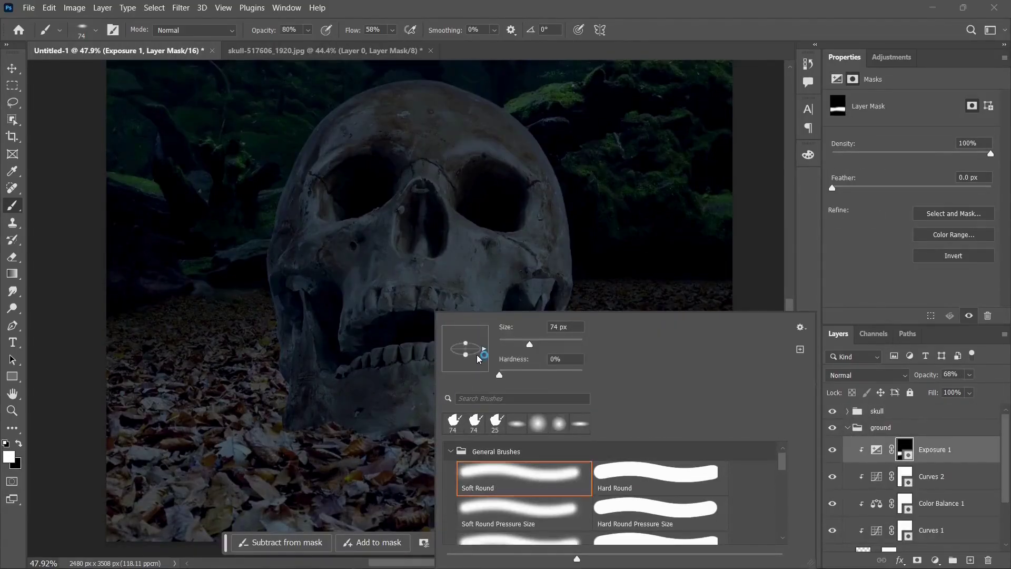
click(354, 447)
mouse_move(367, 435)
mouse_down()
mouse_move(447, 457)
mouse_move(484, 436)
mouse_move(314, 444)
mouse_move(330, 486)
mouse_up()
scroll(431, 368, down, 3)
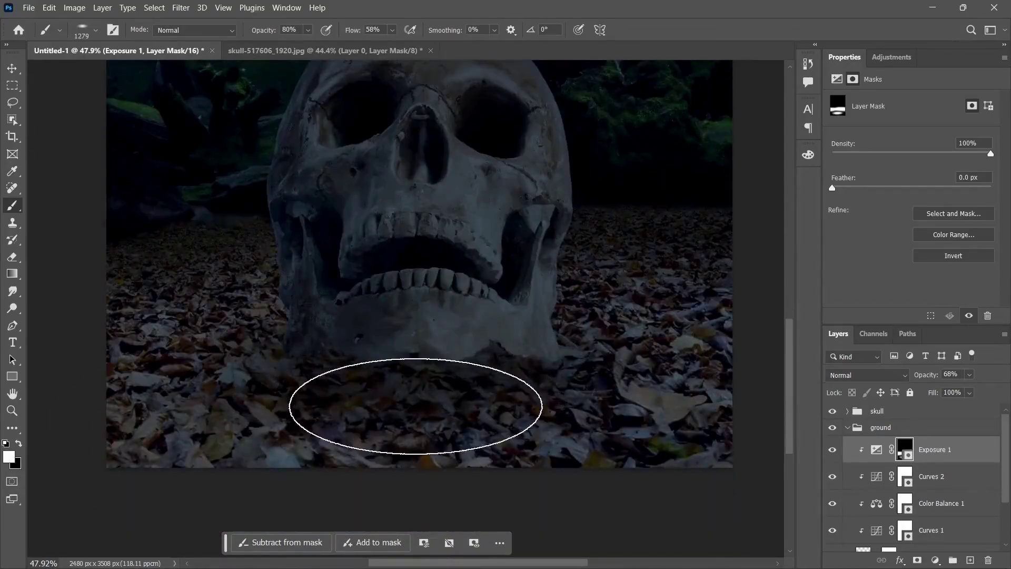
- Extend the shadow on the ground group's Exposure mask across the leaves directly below the skull's jaw
drag(396, 451, 551, 442)
scroll(499, 242, down, 5)
scroll(498, 216, up, 2)
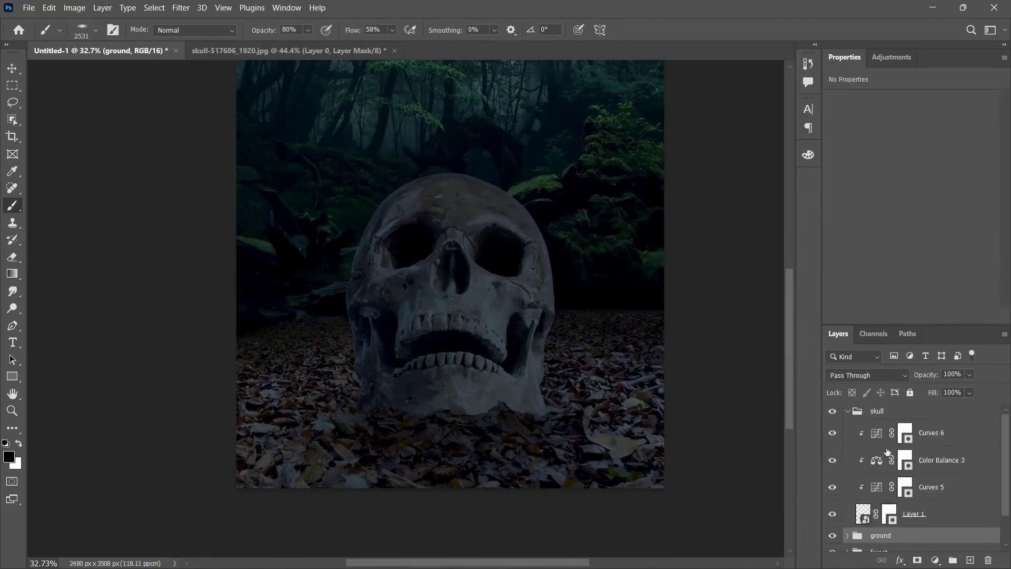
- Add an Exposure adjustment clipped to the skull, set Exposure to -3.73, and invert its mask to black
click(899, 54)
click(903, 140)
drag(912, 134, 865, 138)
key(ctrl+i)
- Paint white on the skull's Exposure mask along the base of the jaw to shade it where it meets the leaves
scroll(432, 411, up, 12)
mouse_move(431, 411)
mouse_down()
mouse_move(404, 384)
mouse_move(271, 343)
mouse_move(446, 454)
mouse_move(504, 440)
mouse_up()
scroll(395, 445, down, 4)
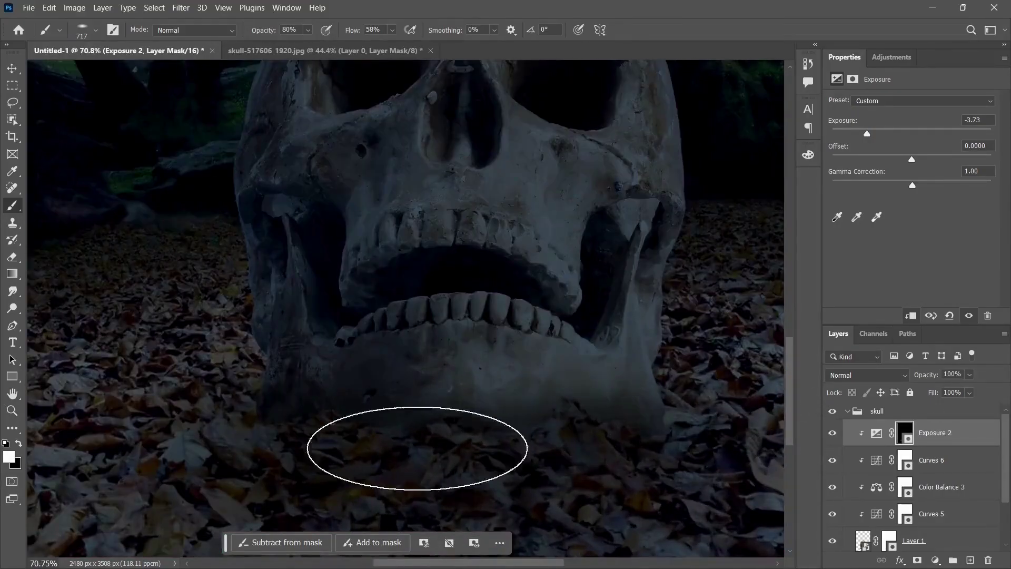
mouse_move(519, 374)
mouse_down()
mouse_move(530, 375)
mouse_move(558, 437)
mouse_move(690, 448)
mouse_move(564, 414)
mouse_up()
scroll(574, 297, down, 6)
- Deepen the shading along the skull's lower edge on its Exposure mask and reduce that adjustment's opacity to 67%
key(x)
scroll(721, 306, up, 1)
scroll(564, 413, up, 3)
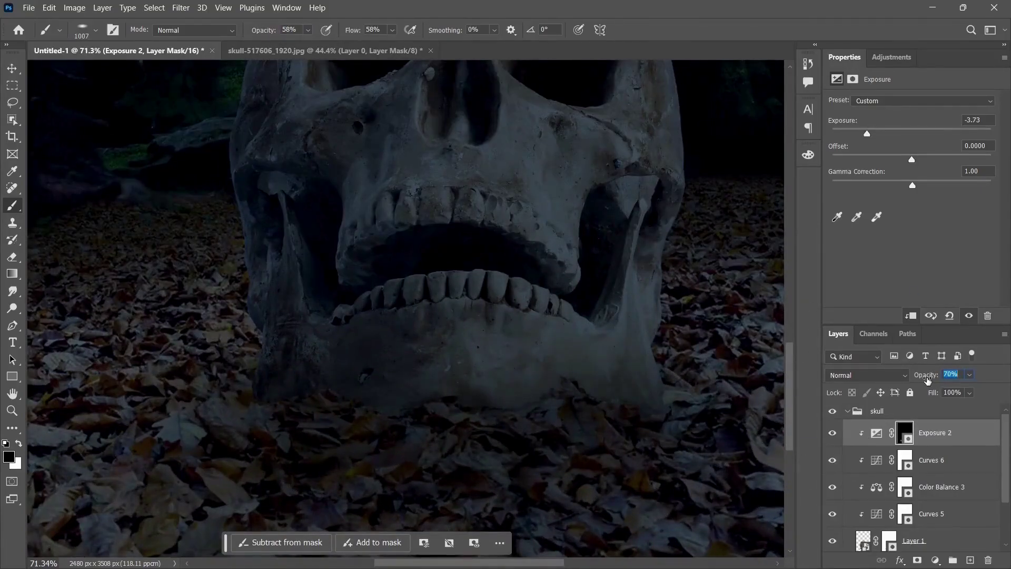
scroll(631, 274, down, 3)
scroll(451, 418, up, 5)
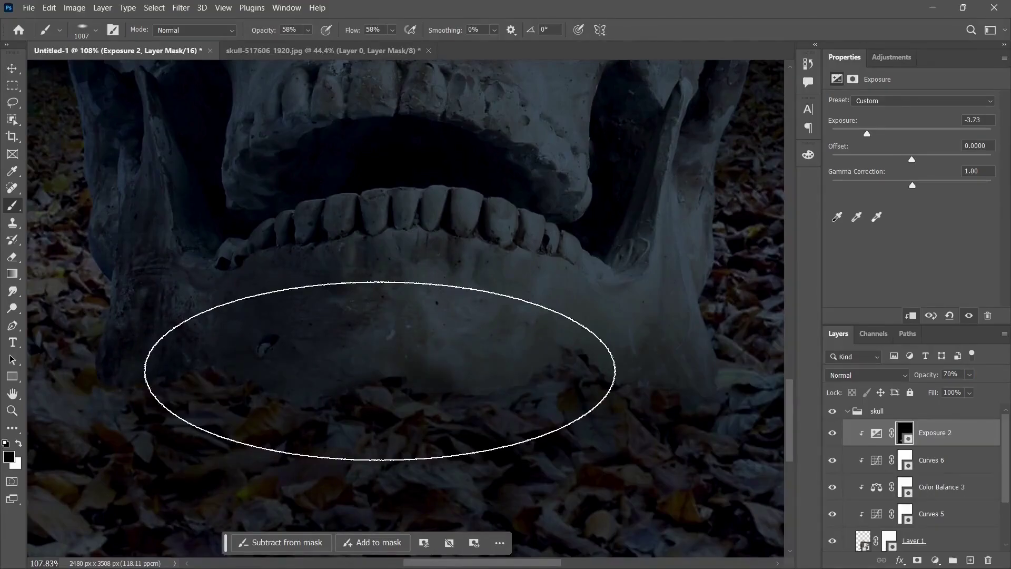
key(x)
drag(421, 385, 74, 400)
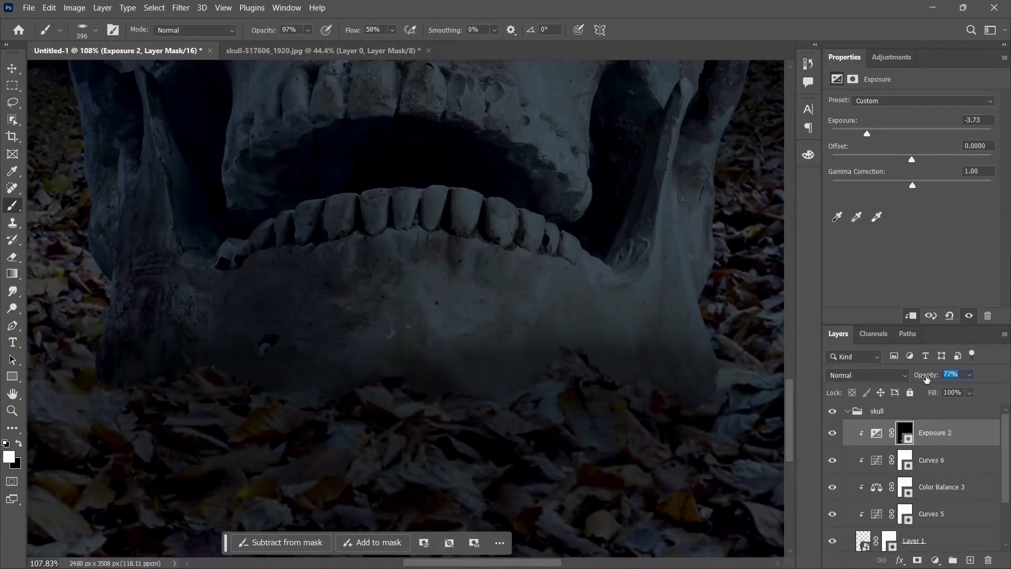
- Set the opacity of the ground group's Exposure adjustment to 74%
click(847, 412)
click(904, 449)
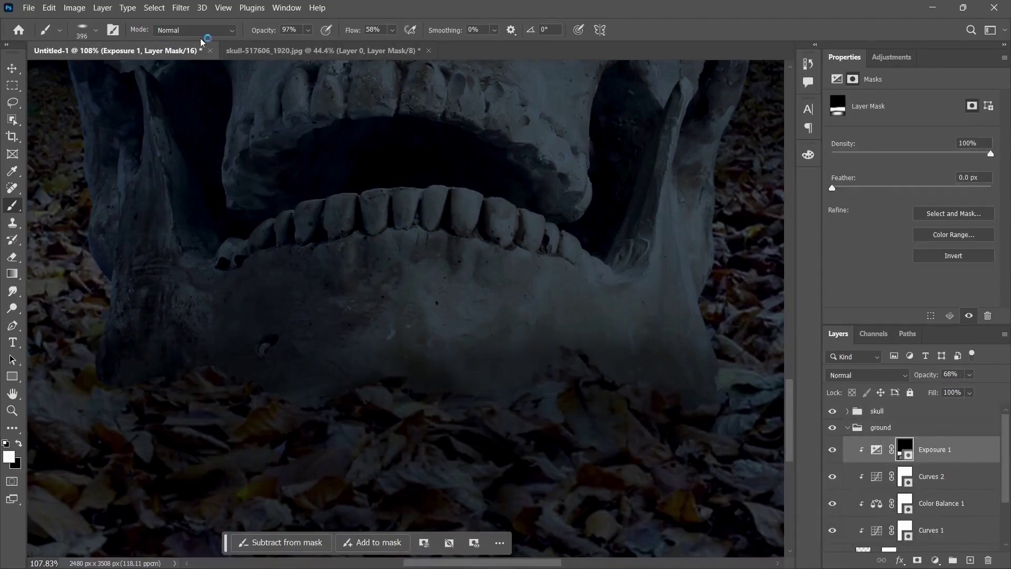
drag(916, 375, 920, 376)
scroll(426, 376, down, 6)
scroll(427, 363, up, 4)
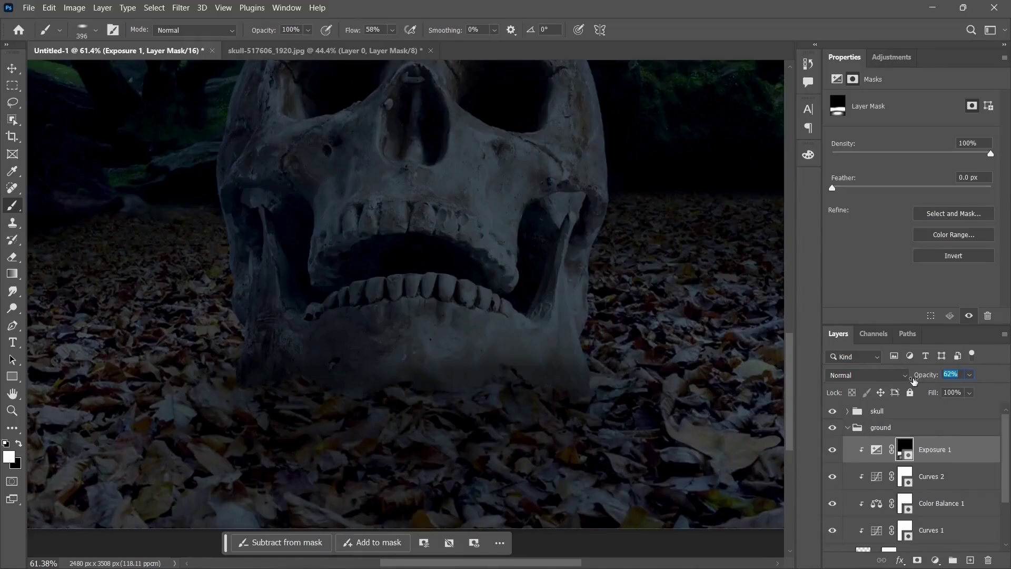
scroll(717, 260, down, 4)
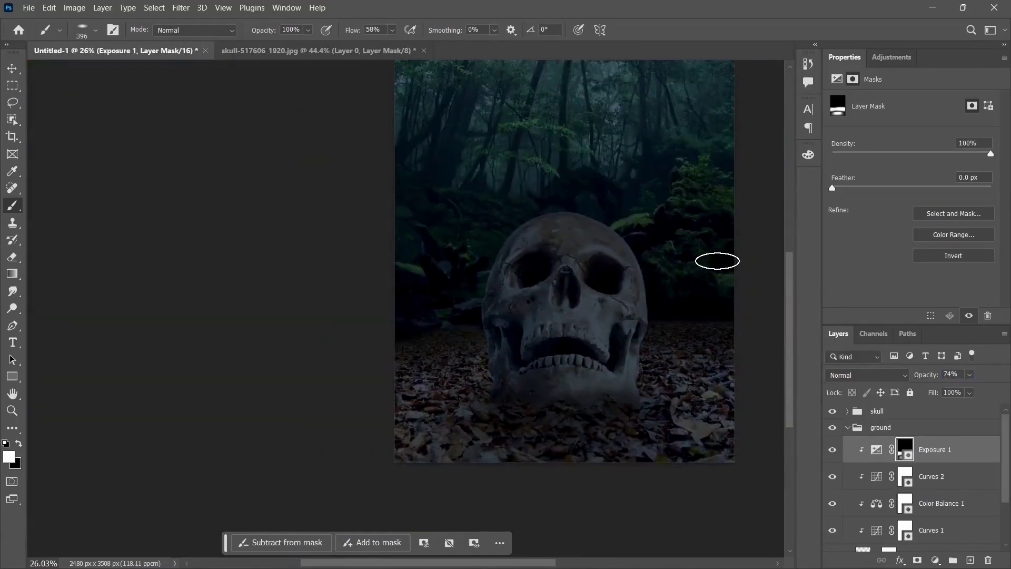
- Touch up the jaw shading on the skull's Exposure mask with the brush at 100% opacity
click(847, 411)
click(905, 433)
scroll(553, 390, up, 5)
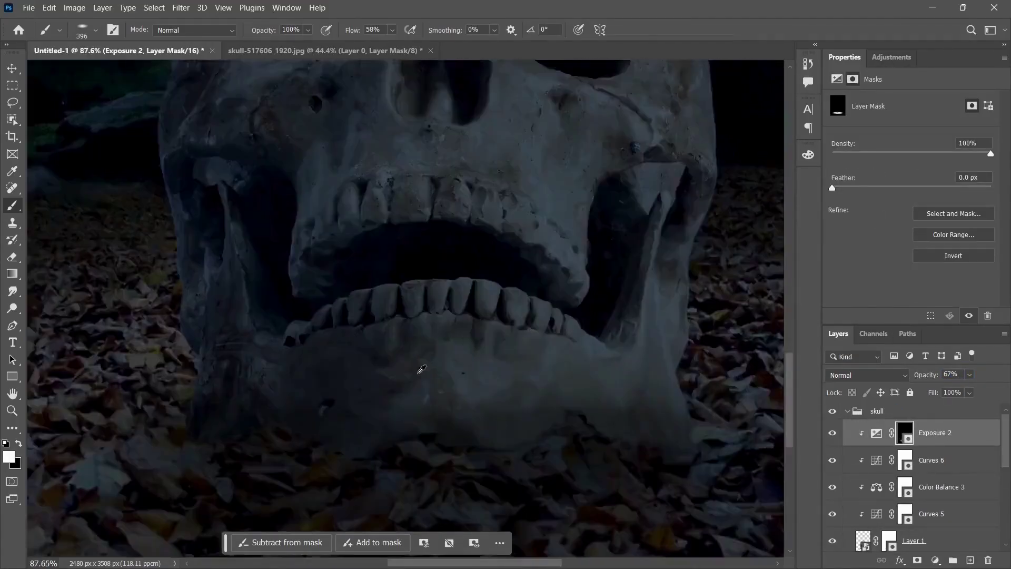
key(x)
scroll(403, 367, down, 5)
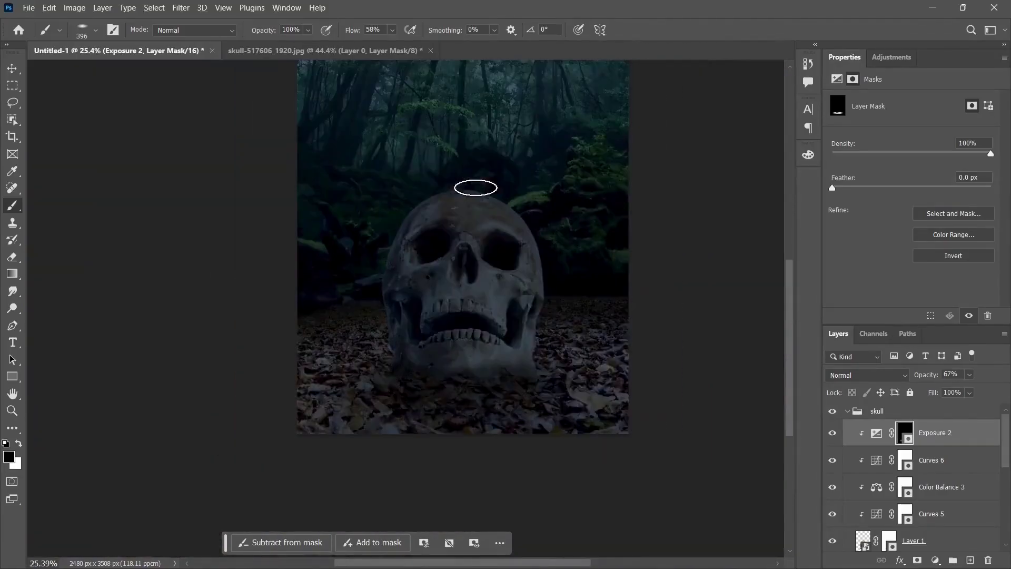
scroll(495, 302, down, 2)
scroll(478, 282, up, 5)
- Place the algae texture image over the skull at about 2560 × 1708 px and clip it to the skull
click(490, 553)
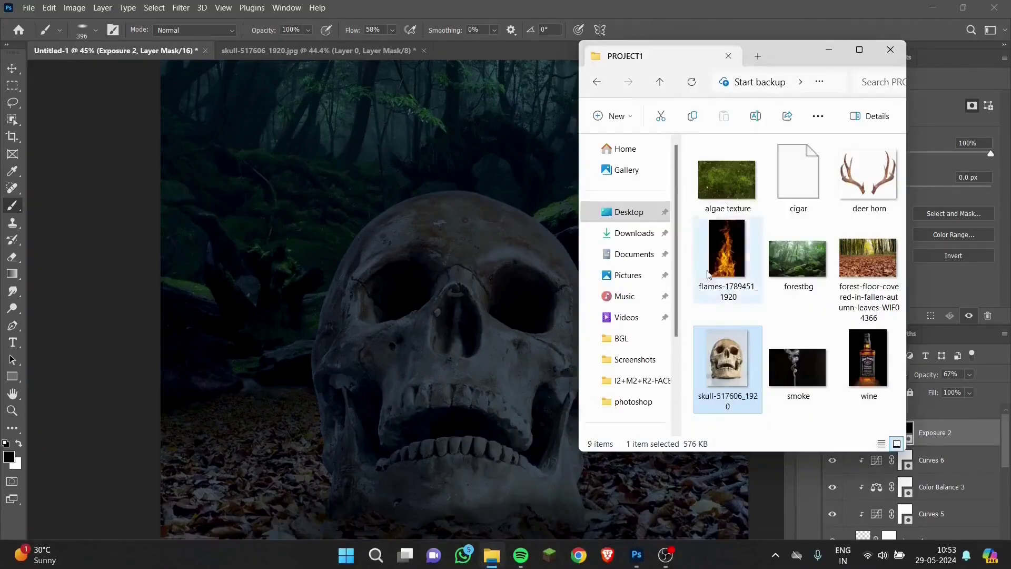
drag(730, 179, 501, 324)
drag(747, 506, 763, 519)
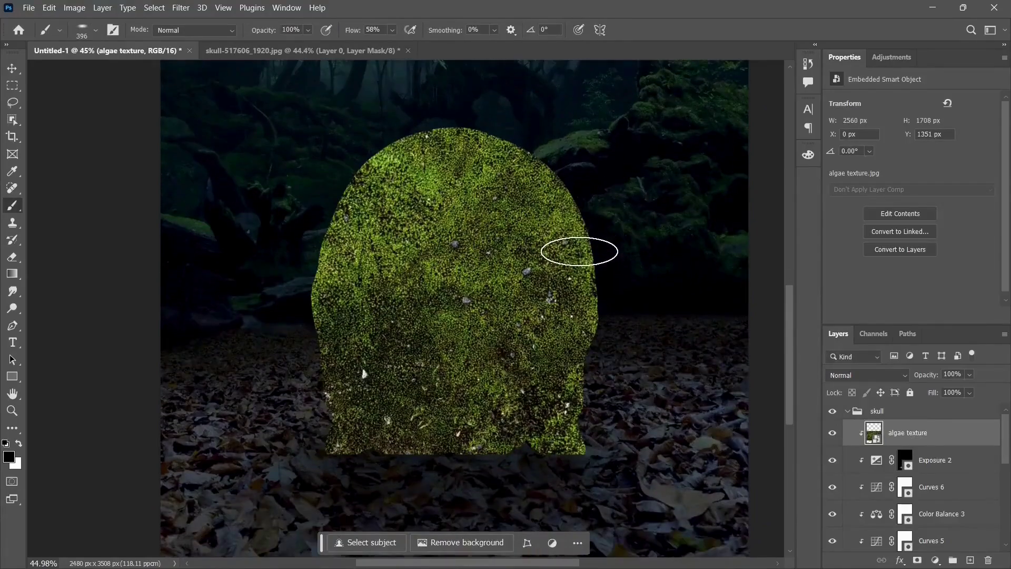
scroll(923, 463, down, 2)
scroll(922, 463, up, 1)
- Move the algae texture directly above the skull layer and blend it with Overlay at 100% opacity
drag(928, 417, 962, 532)
scroll(959, 500, down, 1)
click(867, 374)
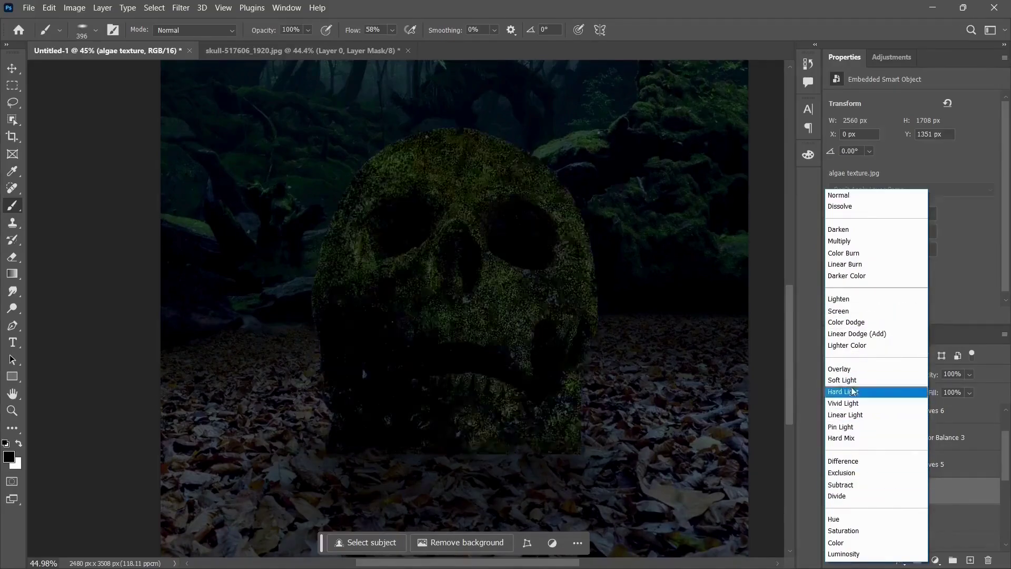
click(857, 369)
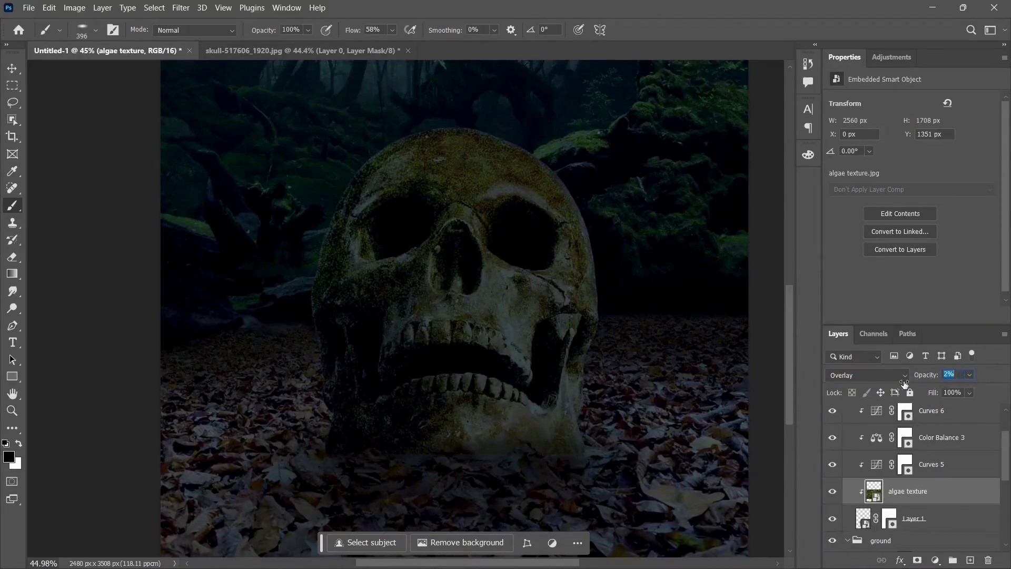
drag(904, 385, 951, 388)
- Add a mask to the algae texture and paint black at 52% opacity and 20% flow to thin it over the cheek, forehead and jaw
click(917, 560)
scroll(509, 302, up, 5)
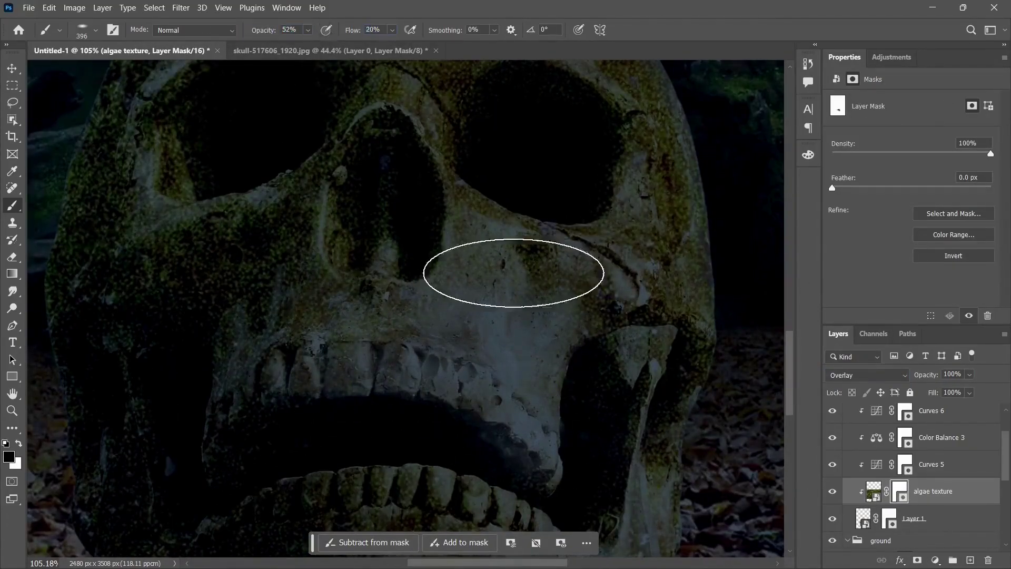
scroll(509, 208, up, 5)
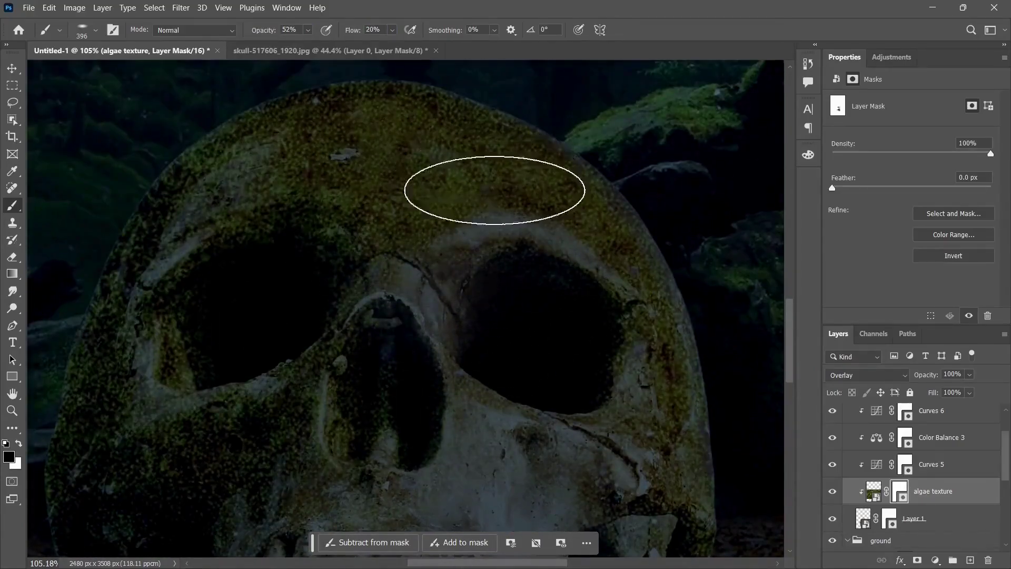
scroll(496, 356, down, 14)
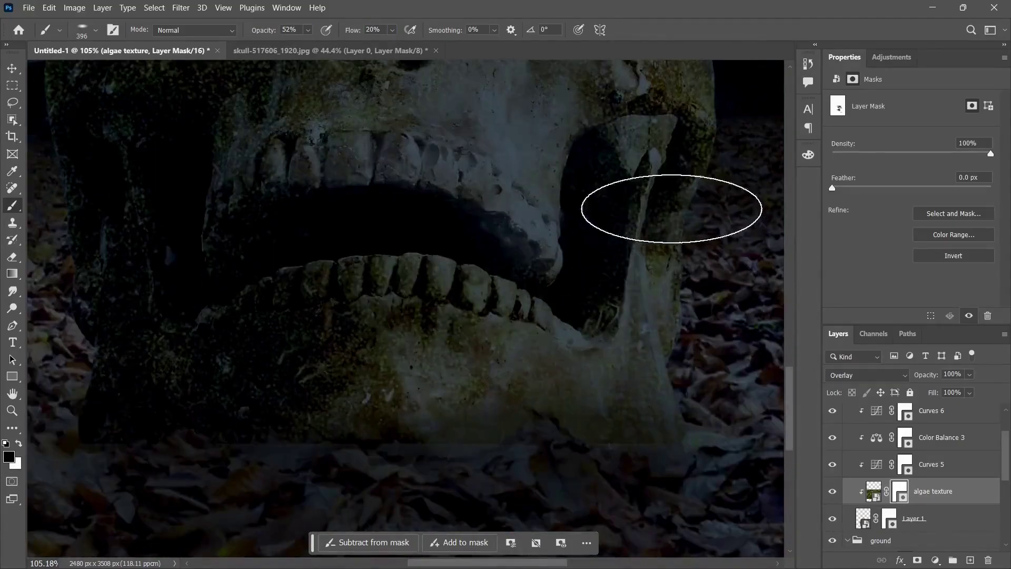
scroll(309, 321, up, 14)
alt+scroll(409, 122, down, 4)
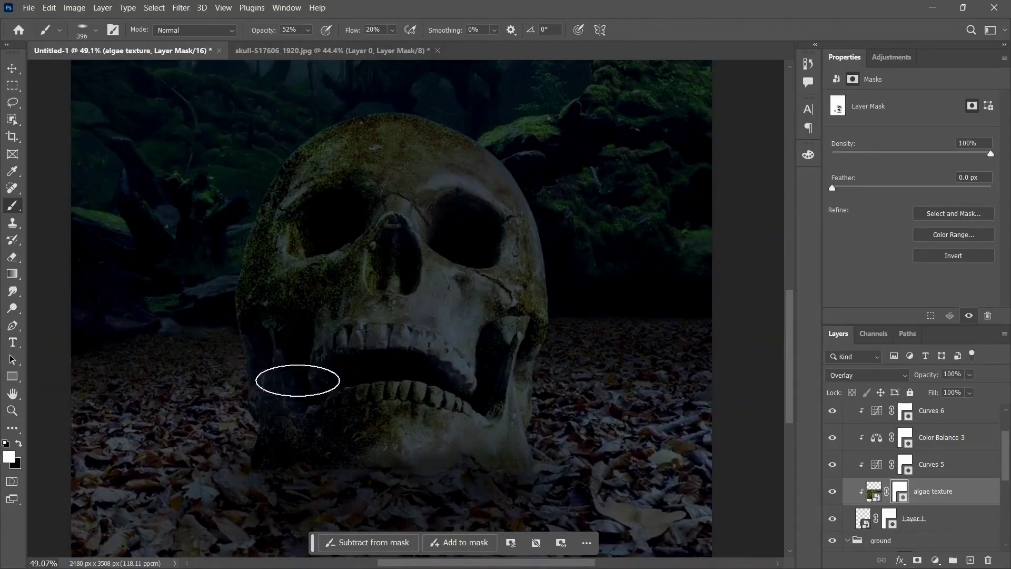
- Refine the algae texture's mask around the skull's left eye socket and side, alternating between white and black
key(x)
alt+scroll(249, 270, up, 6)
drag(149, 264, 115, 295)
scroll(637, 321, up, 7)
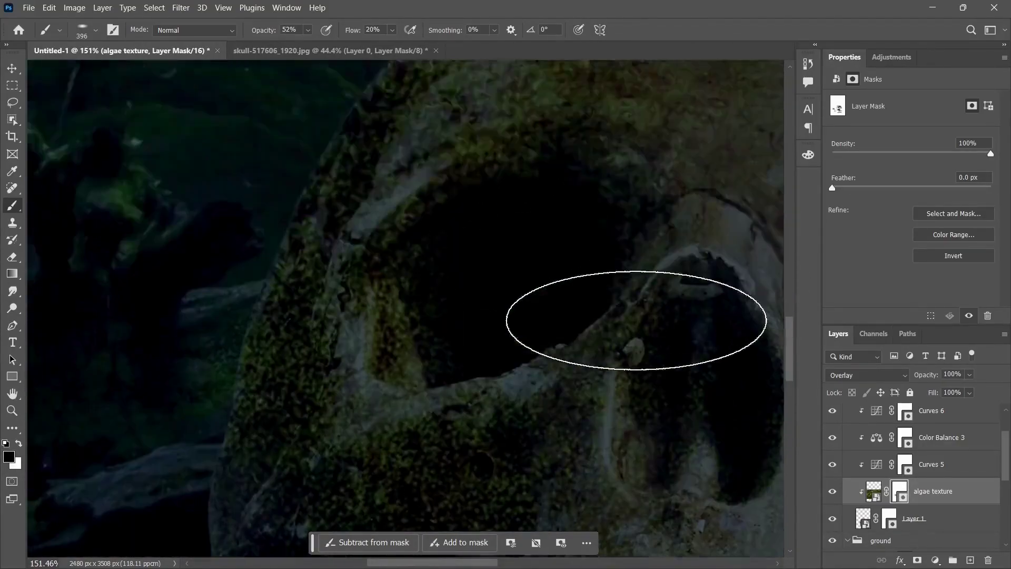
alt+scroll(480, 330, down, 10)
alt+scroll(538, 306, up, 1)
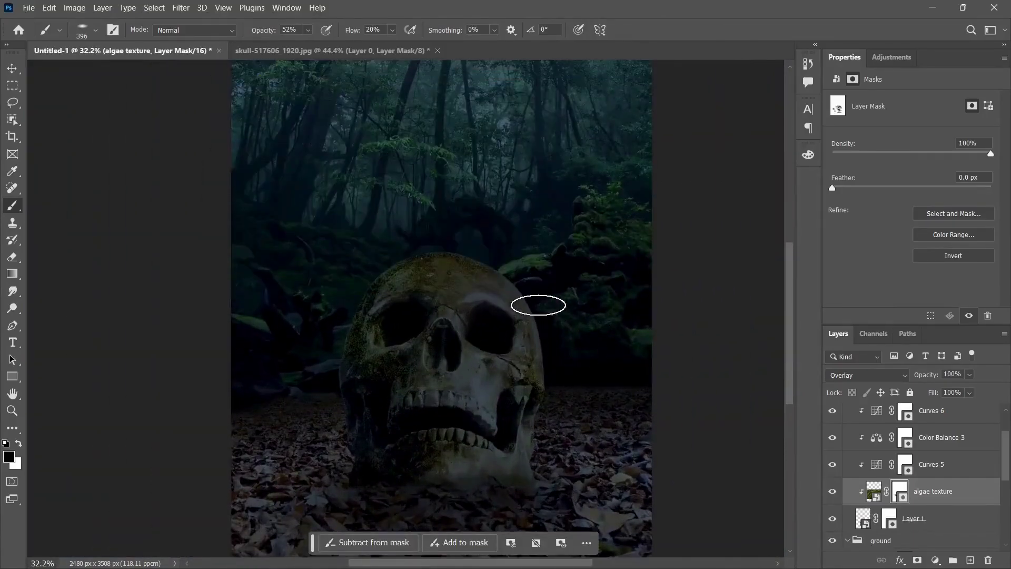
scroll(930, 472, up, 2)
- Collapse the layer groups, select the skull group, then open the flames image as a separate document and unlock its background layer
click(848, 411)
click(853, 428)
click(848, 428)
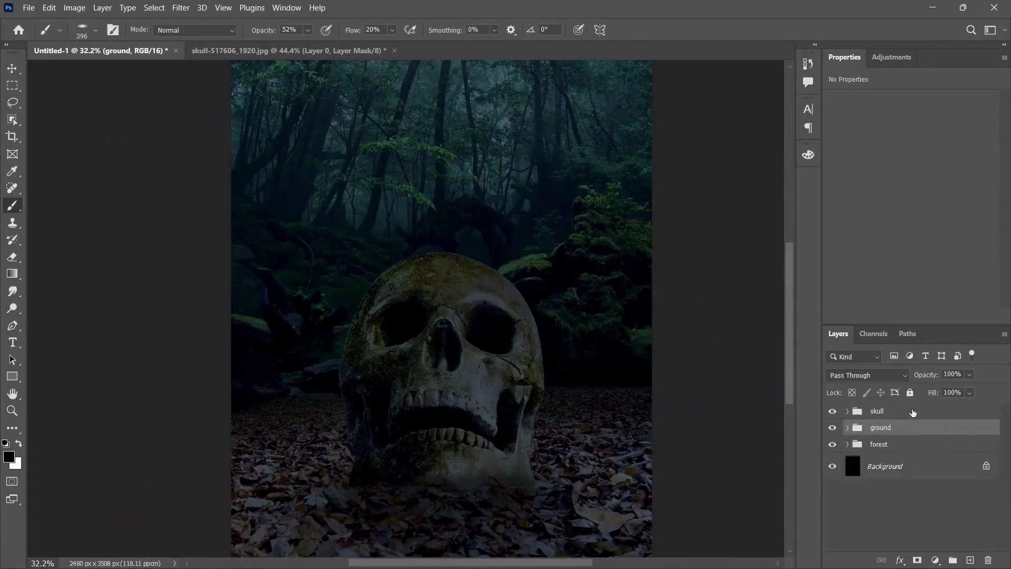
click(914, 413)
click(532, 555)
drag(725, 251, 456, 53)
click(986, 415)
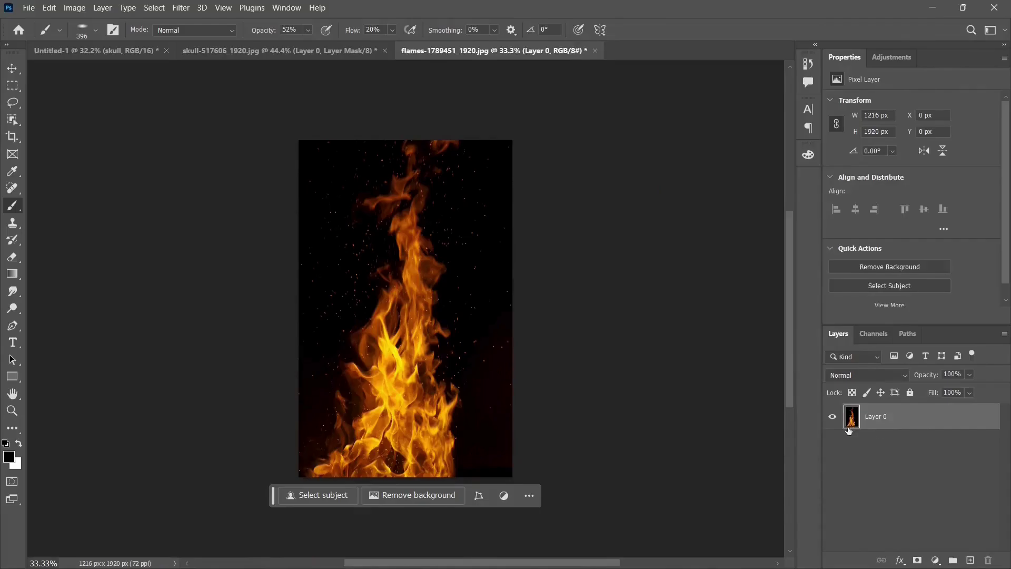
- Hide the flames image's black background with Blend If, splitting the black slider for a soft transition
double_click(851, 414)
alt+drag(677, 341, 716, 339)
key(Return)
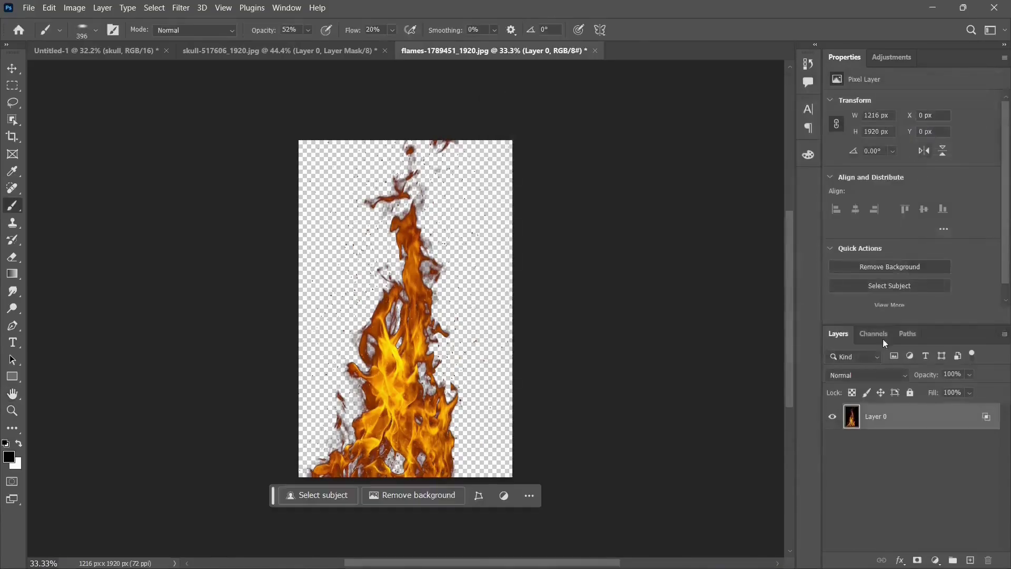
- Bring the flames into the skull composition as a smart object and transform them to about 1224 × 1933 px over the skull's right half
drag(907, 423, 488, 308)
click(515, 235)
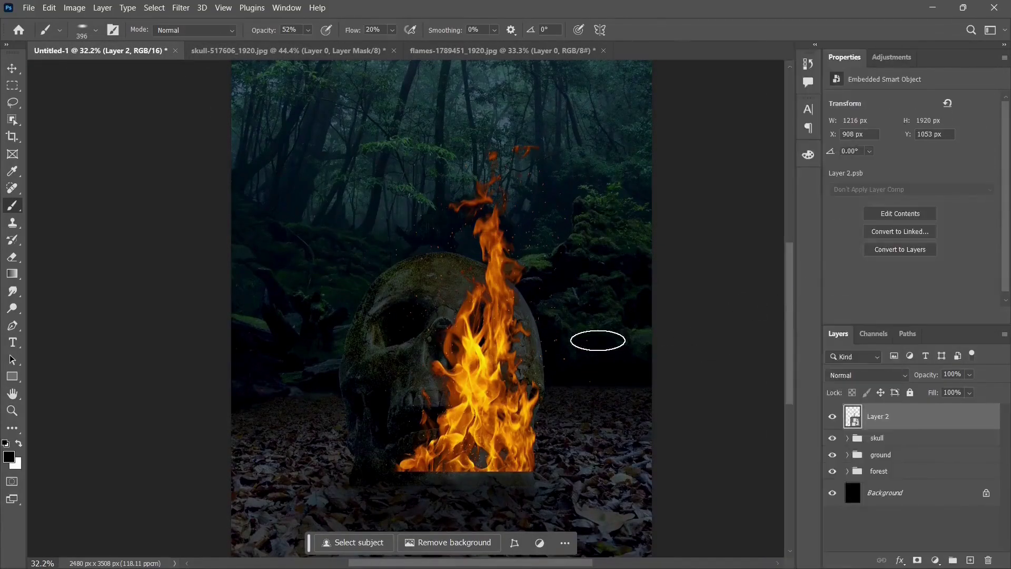
key(ctrl+t)
drag(487, 429, 495, 423)
key(Return)
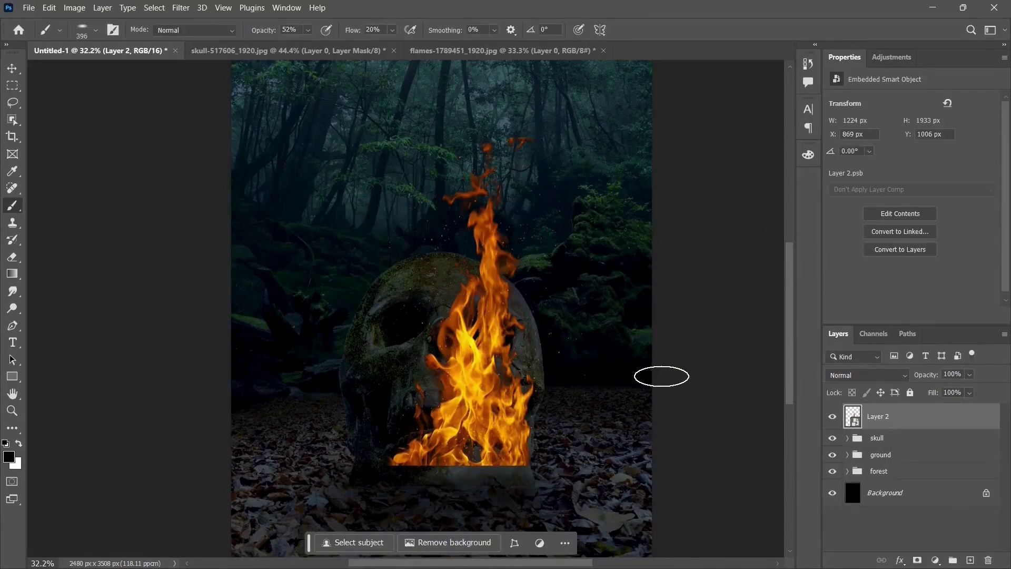
- Add a mask to the flames and paint black at 77% opacity and 35% flow to remove their hard lower edge over the chin
scroll(661, 375, down, 2)
click(917, 559)
scroll(462, 389, up, 8)
scroll(461, 390, down, 1)
mouse_move(203, 364)
mouse_down()
mouse_move(318, 378)
mouse_move(279, 429)
mouse_up()
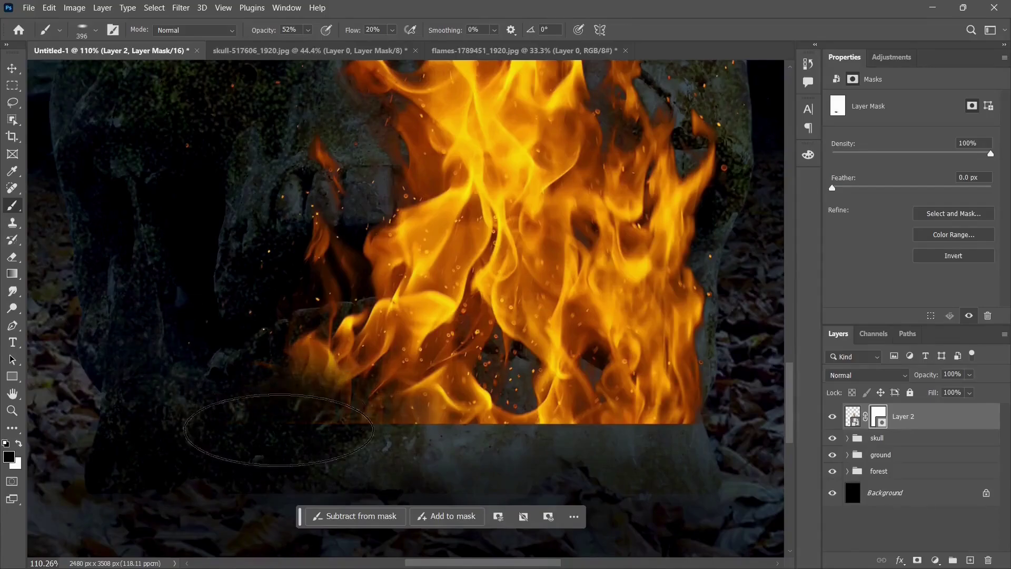
drag(350, 35, 358, 35)
mouse_move(416, 464)
mouse_down()
mouse_move(511, 437)
mouse_move(632, 436)
mouse_move(372, 390)
mouse_move(323, 365)
mouse_move(416, 362)
mouse_move(368, 353)
mouse_move(446, 363)
mouse_move(465, 332)
mouse_move(362, 379)
mouse_move(420, 363)
mouse_move(443, 385)
mouse_move(732, 430)
mouse_move(737, 375)
mouse_move(646, 269)
mouse_move(704, 399)
mouse_up()
scroll(523, 355, up, 7)
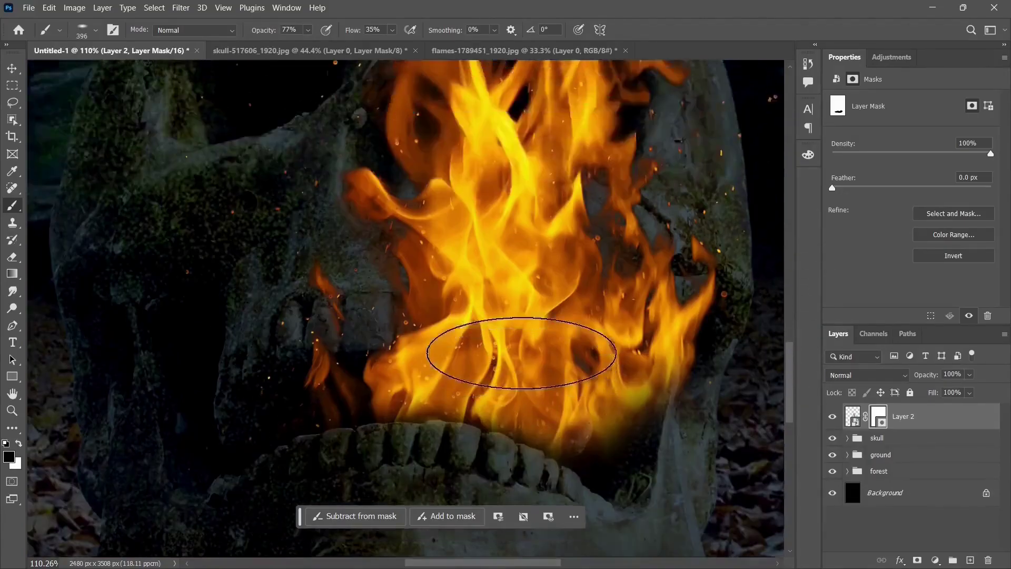
- Switch to a round soft brush and refine the flames' mask around the mouth and lower teeth with white and black
mouse_move(630, 356)
mouse_down()
mouse_move(445, 333)
mouse_move(420, 347)
mouse_up()
right_click(443, 334)
click(420, 347)
key(x)
mouse_move(406, 255)
mouse_down()
mouse_move(642, 347)
mouse_move(636, 419)
mouse_move(632, 364)
mouse_move(662, 266)
mouse_up()
key(x)
mouse_move(525, 474)
mouse_down()
mouse_move(569, 507)
mouse_move(302, 413)
mouse_up()
scroll(468, 303, up, 3)
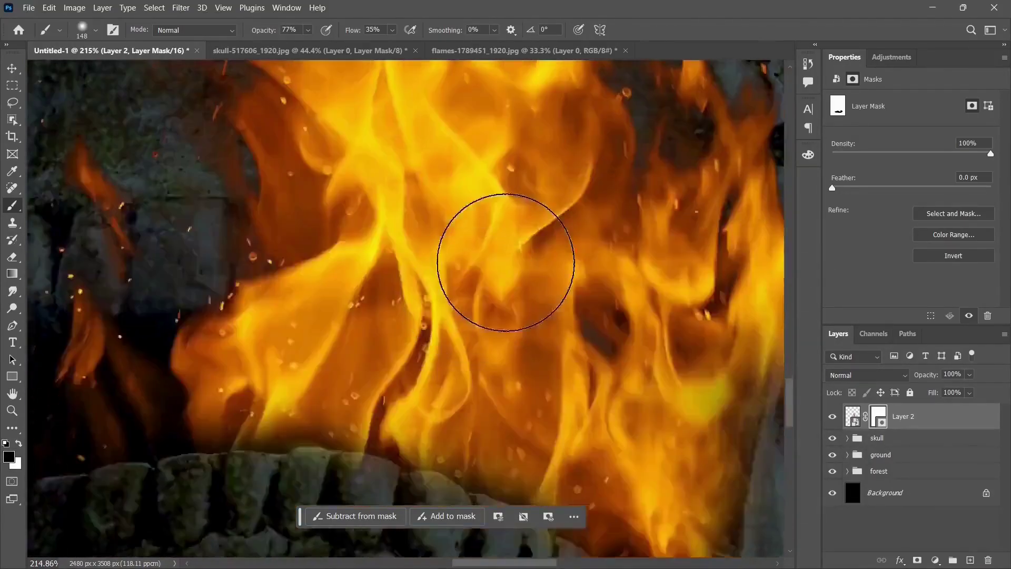
- Mask out the flames over the cheekbone so the fire appears to rise from inside the right eye socket
scroll(505, 262, down, 6)
scroll(470, 372, up, 3)
mouse_move(469, 372)
mouse_down()
mouse_move(450, 393)
mouse_move(403, 382)
mouse_move(228, 302)
mouse_move(248, 246)
mouse_move(212, 117)
mouse_move(249, 167)
mouse_move(253, 217)
mouse_move(290, 279)
mouse_move(210, 126)
mouse_move(258, 176)
mouse_up()
scroll(213, 128, up, 3)
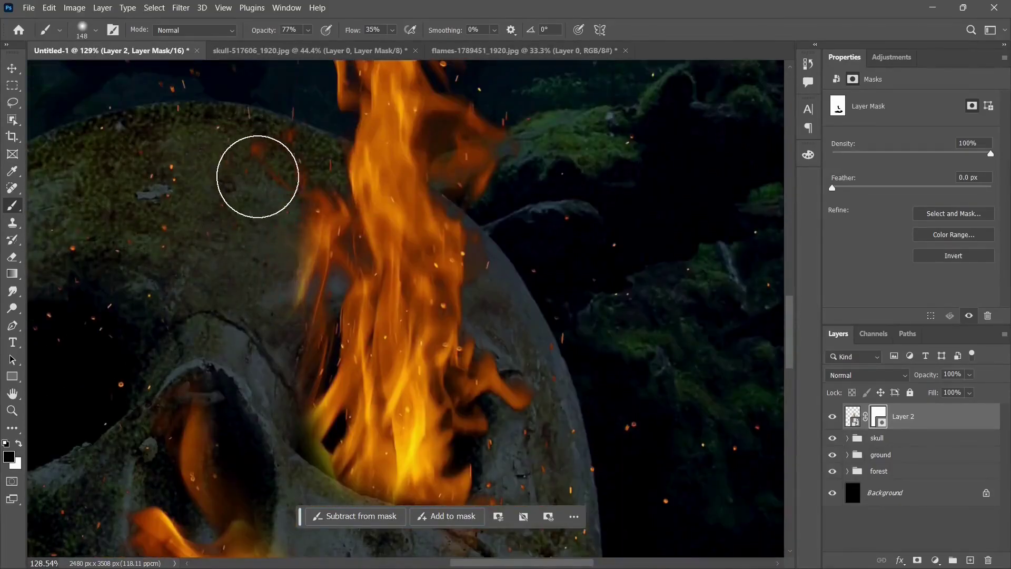
scroll(257, 176, down, 3)
scroll(301, 301, up, 3)
mouse_move(361, 336)
mouse_down()
mouse_move(310, 257)
mouse_move(258, 260)
mouse_up()
- Restore flames inside the right eye socket with white, then clean up the spill around its rim with black
key(x)
alt+right_click(402, 314)
drag(343, 215, 454, 299)
scroll(381, 178, up, 2)
mouse_move(320, 296)
mouse_down()
mouse_move(395, 193)
mouse_move(578, 422)
mouse_move(514, 334)
mouse_up()
scroll(559, 425, down, 3)
mouse_move(553, 369)
mouse_down()
mouse_move(526, 377)
mouse_move(550, 406)
mouse_up()
key(x)
mouse_move(544, 406)
mouse_down()
mouse_move(516, 403)
mouse_move(575, 418)
mouse_move(484, 361)
mouse_move(668, 382)
mouse_up()
scroll(632, 326, down, 12)
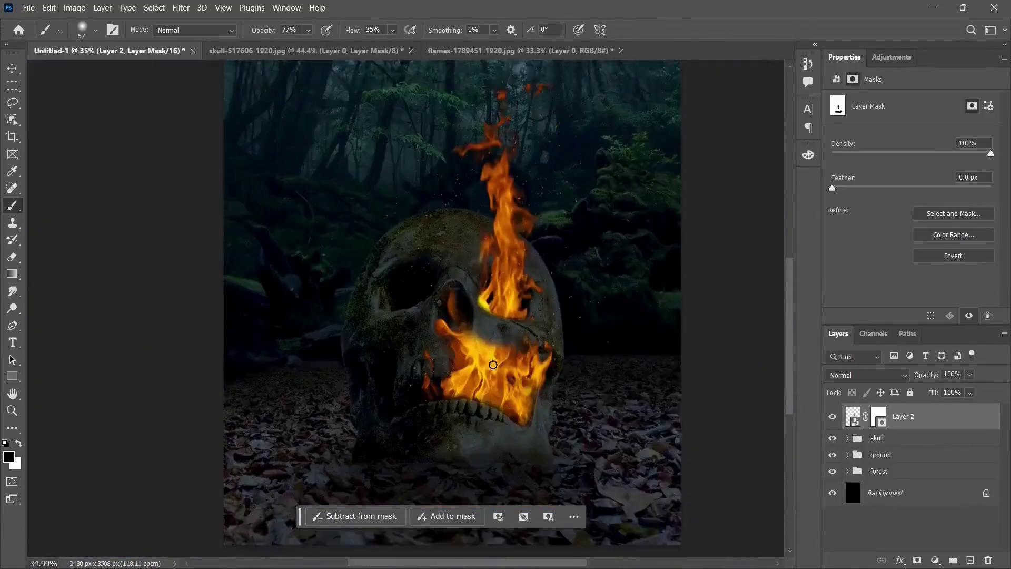
- Paint out the flames between the nose cavity and the upper jaw with larger soft brushes of about 239 px and 92 px
scroll(506, 376, up, 8)
alt+right_click(564, 271)
mouse_move(632, 219)
mouse_down()
mouse_move(511, 255)
mouse_move(445, 221)
mouse_up()
scroll(500, 262, up, 4)
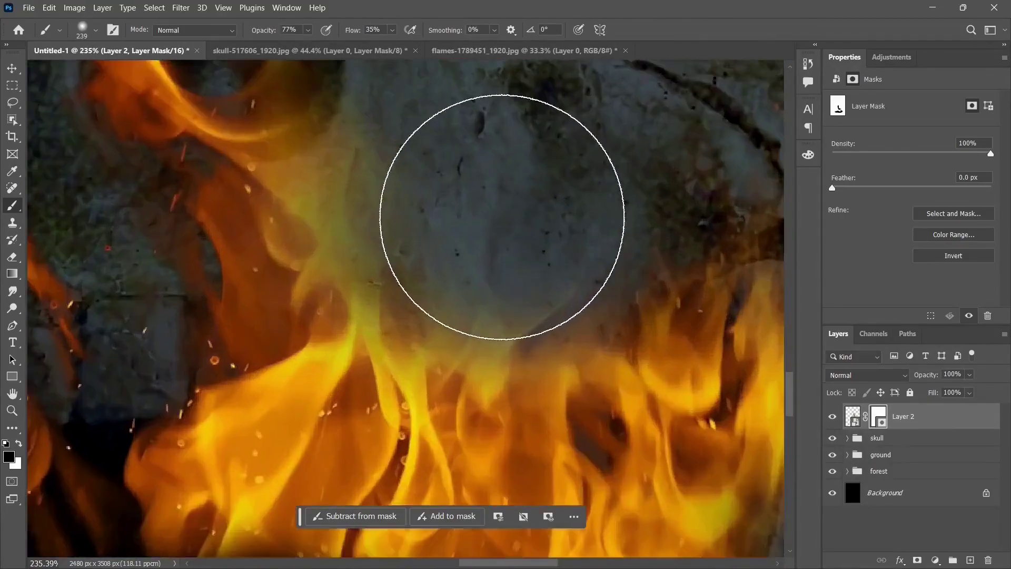
alt+right_click(501, 216)
mouse_move(229, 296)
mouse_down()
mouse_move(210, 212)
mouse_move(242, 323)
mouse_up()
scroll(416, 222, down, 8)
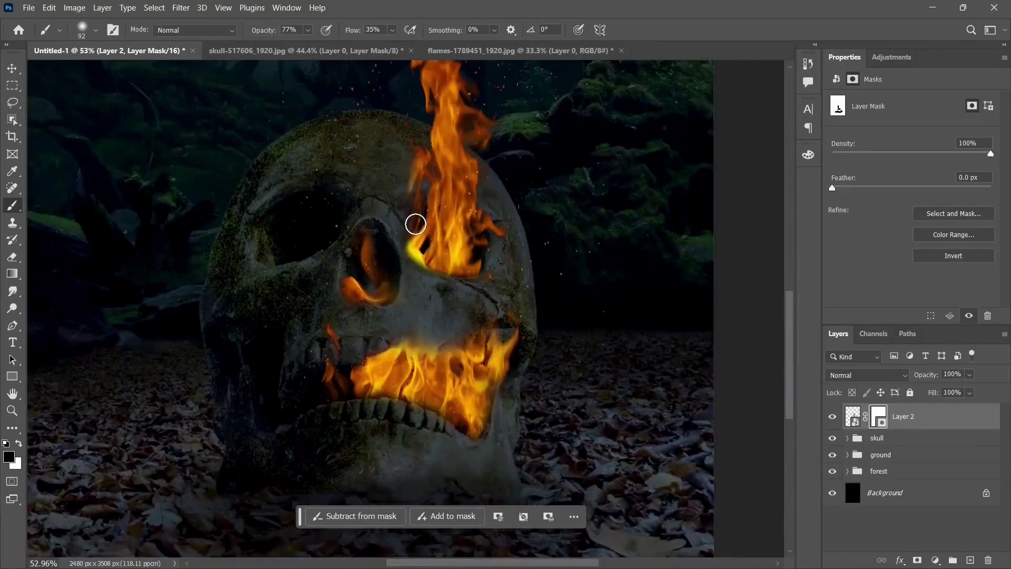
- Trim the flames' mask along the upper teeth and the right edge of the upper jaw using a 92 px brush
scroll(400, 325, up, 5)
mouse_move(312, 376)
mouse_down()
mouse_move(350, 374)
mouse_move(322, 364)
mouse_up()
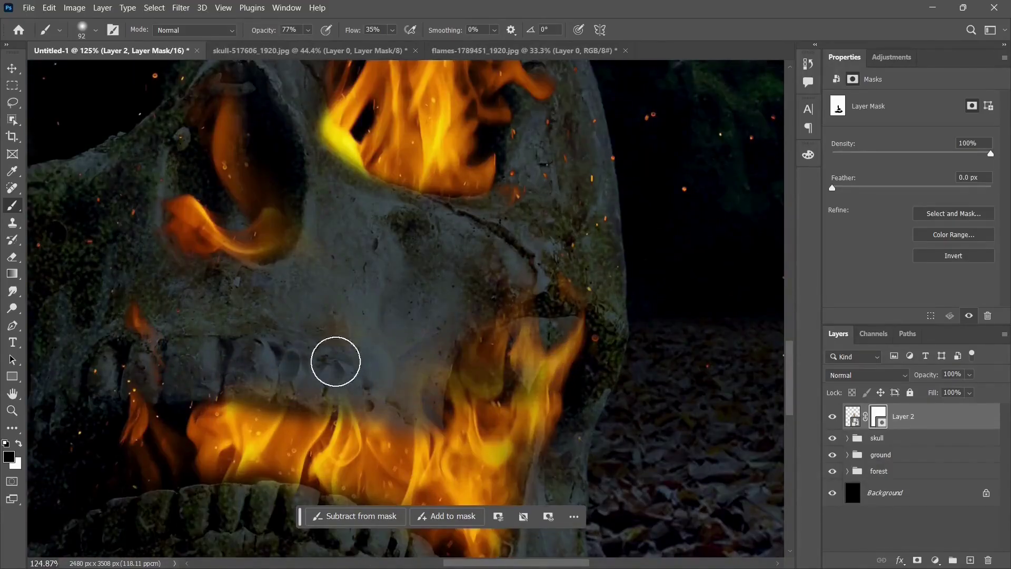
drag(387, 395, 429, 466)
scroll(396, 438, up, 4)
drag(396, 438, 395, 316)
drag(477, 418, 447, 375)
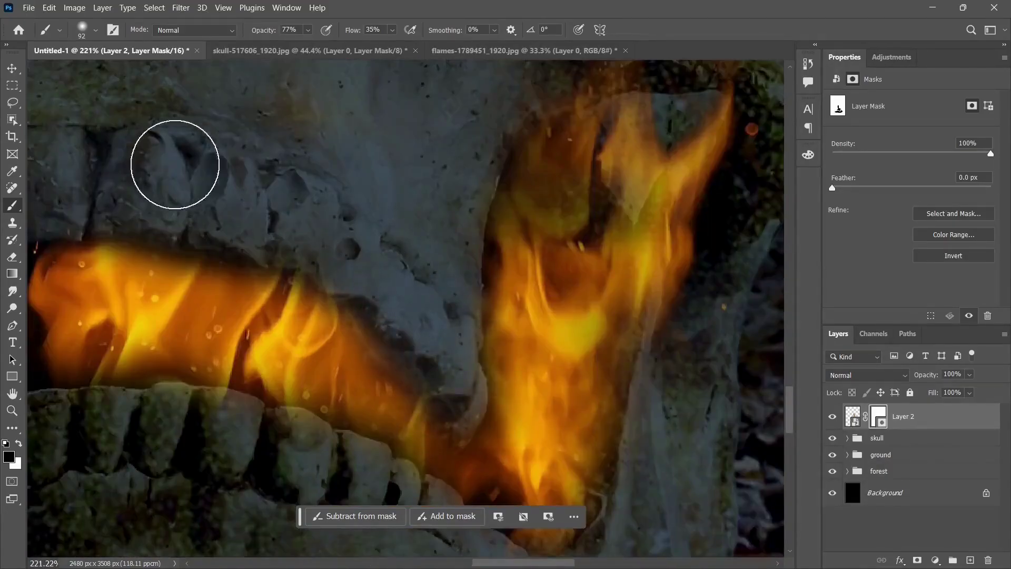
- Paint white on the flames' mask to bring fire back into the opening behind the right side of the jaw
scroll(377, 195, down, 8)
scroll(372, 190, down, 5)
scroll(428, 327, up, 9)
key(x)
drag(380, 316, 358, 153)
drag(316, 288, 350, 302)
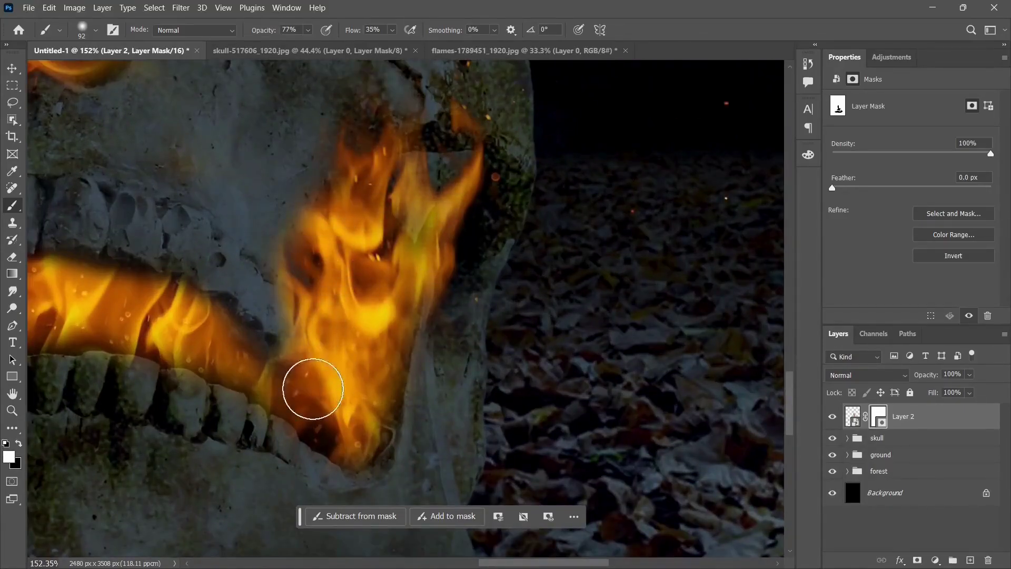
- Paint white on the flames' mask with a 76 px brush to restore fire at the mouth's right corner and between the teeth
scroll(295, 364, down, 9)
scroll(207, 401, up, 11)
mouse_move(395, 358)
mouse_down()
mouse_move(535, 293)
mouse_move(470, 442)
mouse_up()
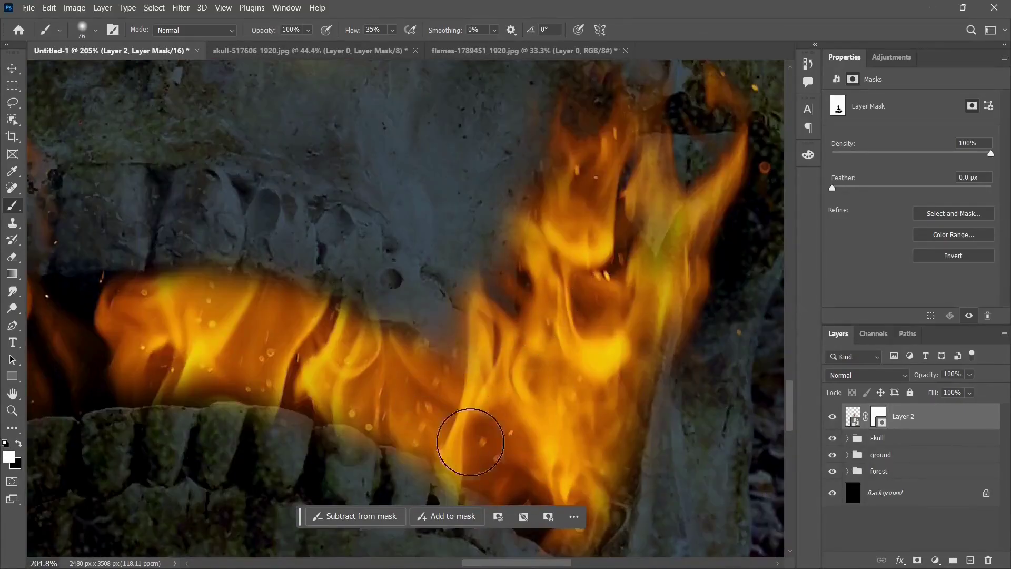
scroll(124, 354, down, 5)
scroll(294, 350, up, 5)
mouse_move(230, 293)
mouse_down()
mouse_move(204, 247)
mouse_move(167, 436)
mouse_move(167, 393)
mouse_up()
mouse_move(138, 428)
mouse_down()
mouse_move(105, 408)
mouse_move(89, 335)
mouse_up()
drag(89, 336, 366, 314)
- Paint black on the flames' mask to clear the spill along the right end of the upper jaw
key(x)
drag(299, 261, 321, 384)
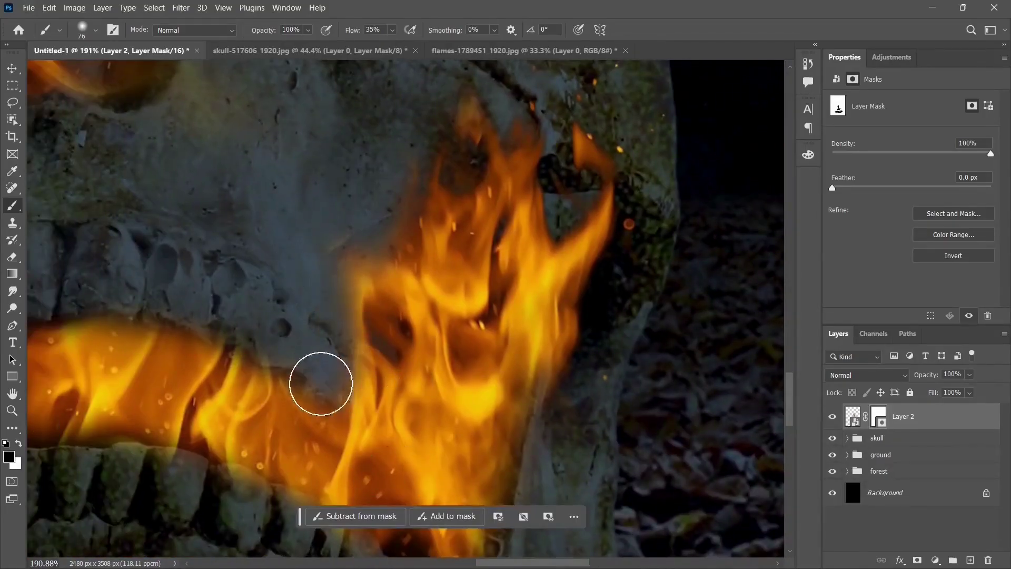
scroll(321, 383, down, 5)
- Restore flames inside the nose cavity by painting white on the flames' mask
scroll(273, 307, up, 6)
key(x)
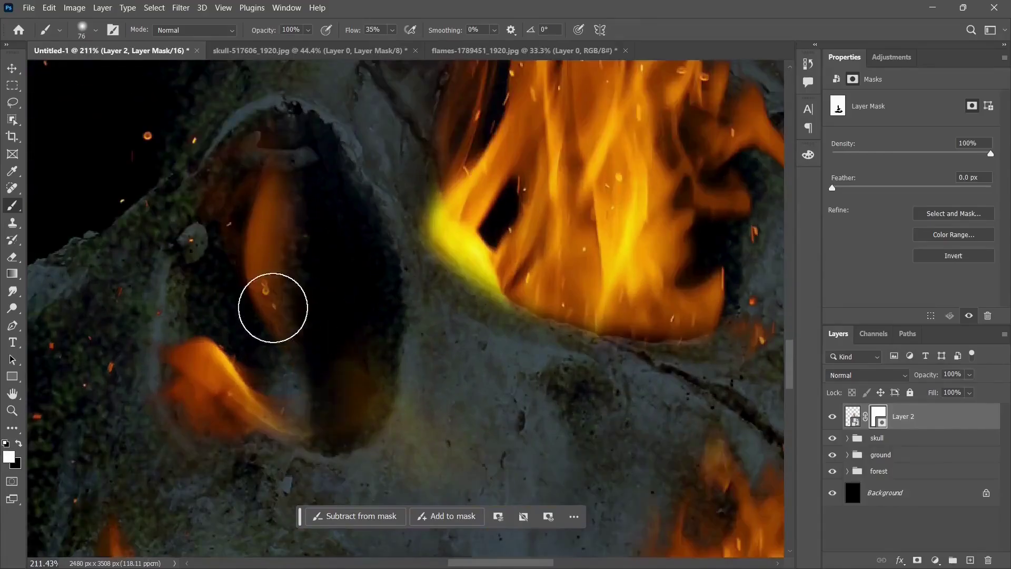
mouse_move(272, 307)
mouse_down()
mouse_move(339, 406)
mouse_move(229, 393)
mouse_up()
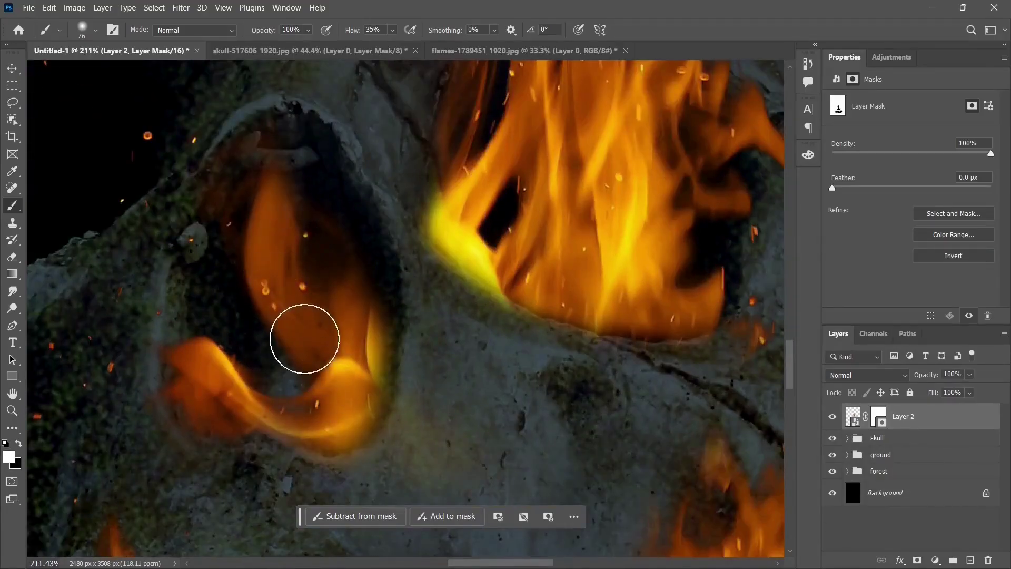
scroll(601, 436, down, 6)
scroll(535, 340, up, 2)
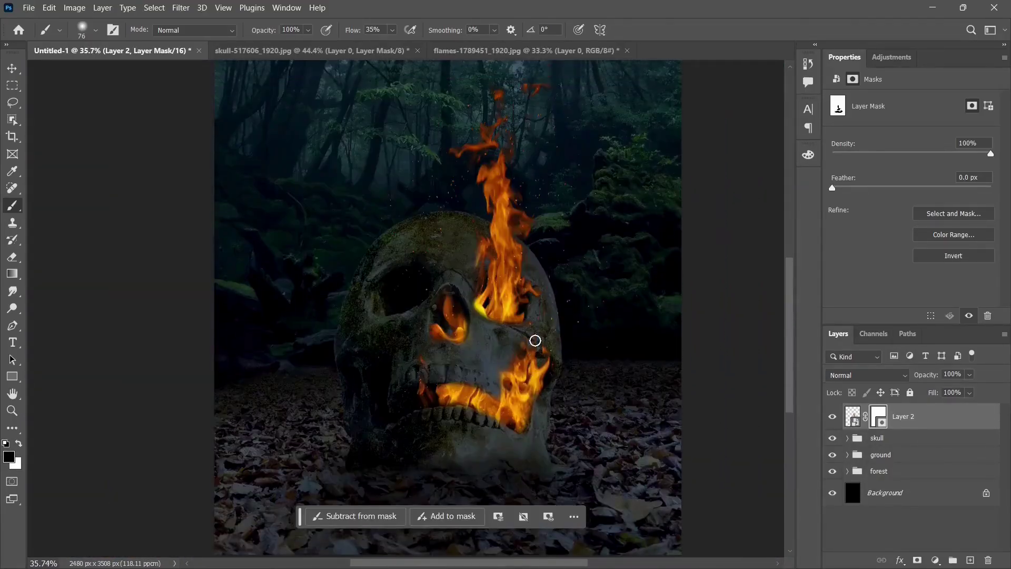
- Set the flames layer's blend mode to Lighter Color
click(853, 416)
click(867, 375)
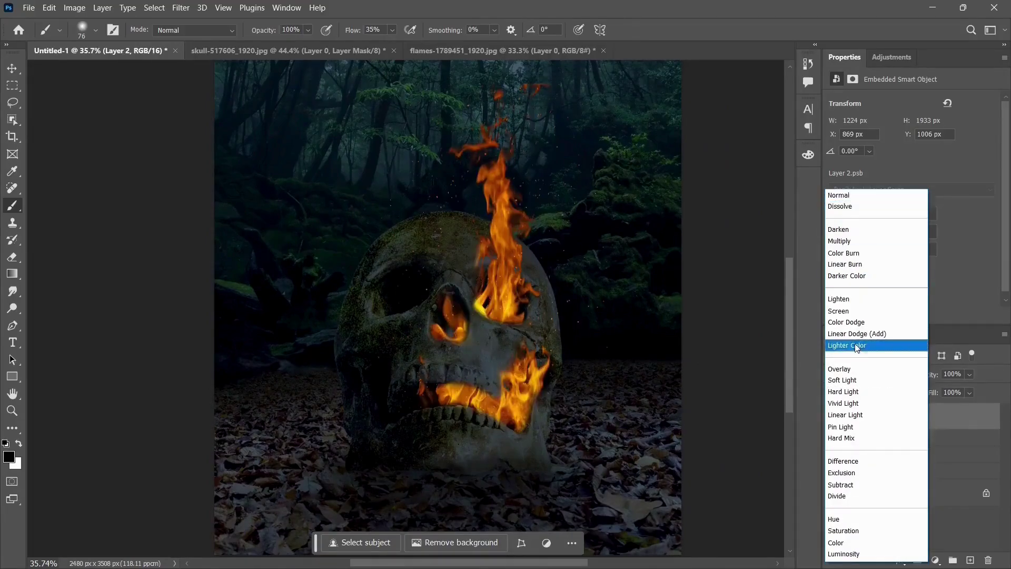
click(895, 346)
- Add a Curves adjustment above the flames and clip it to the flames layer
click(891, 57)
click(893, 136)
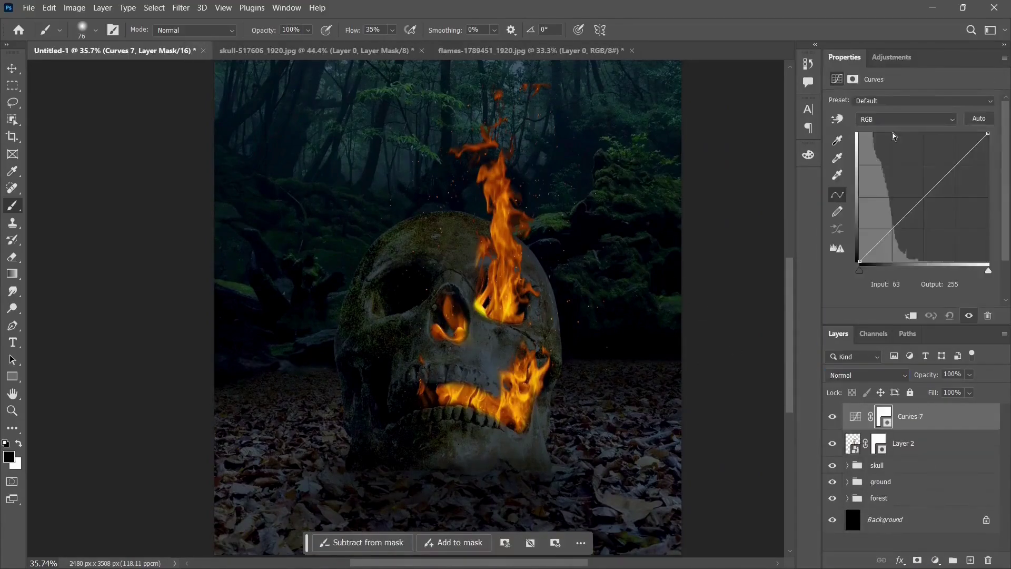
alt+click(939, 428)
- Group the flames layer with its Curves adjustment and name the group "fire"
shift+click(939, 443)
click(952, 560)
double_click(885, 411)
text(fire)
key(Return)
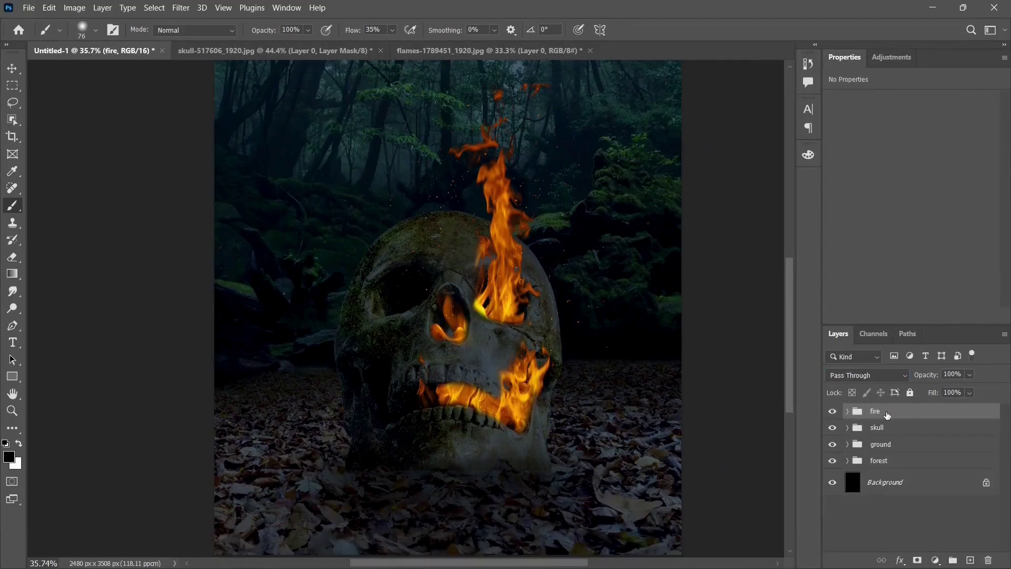
- Darken the flames by lowering the highlights and midtones of the Curves adjustment in the fire group
click(847, 411)
click(966, 438)
drag(988, 133, 987, 139)
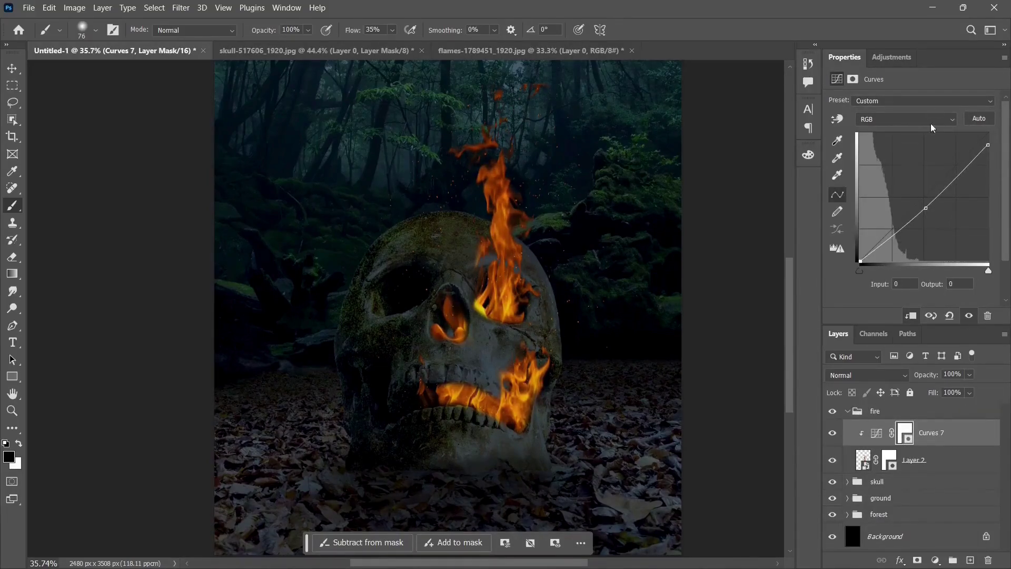
- Add a clipped Color Balance to the flames and adjust its midtones, then its shadows to about -9, -8 and +8
click(892, 57)
click(982, 137)
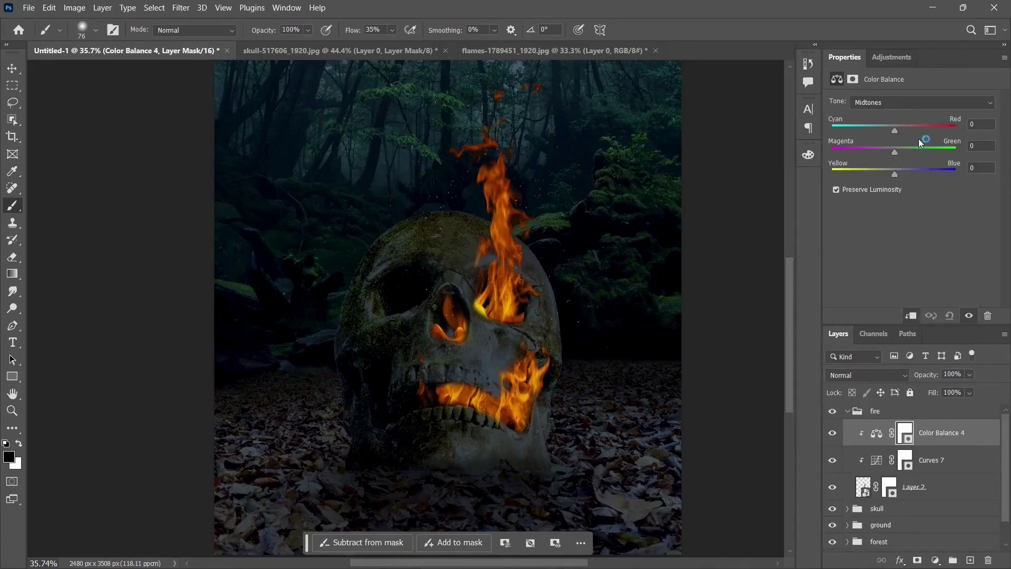
drag(900, 174, 902, 175)
click(896, 102)
click(895, 114)
drag(895, 131, 905, 135)
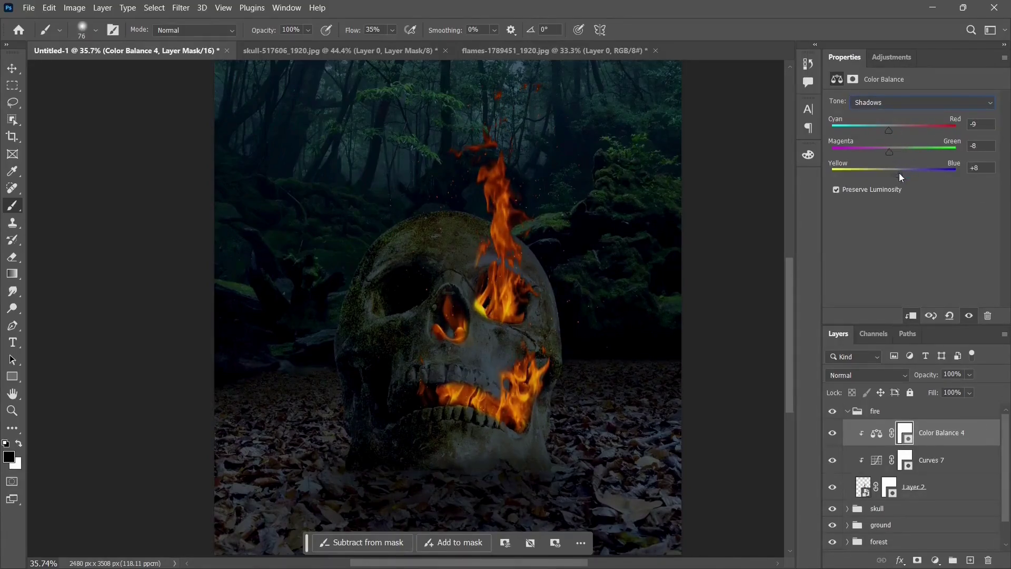
drag(892, 175, 921, 195)
- Add a second clipped Curves adjustment with a midpoint on its curve, then collapse the fire group
click(891, 57)
click(894, 135)
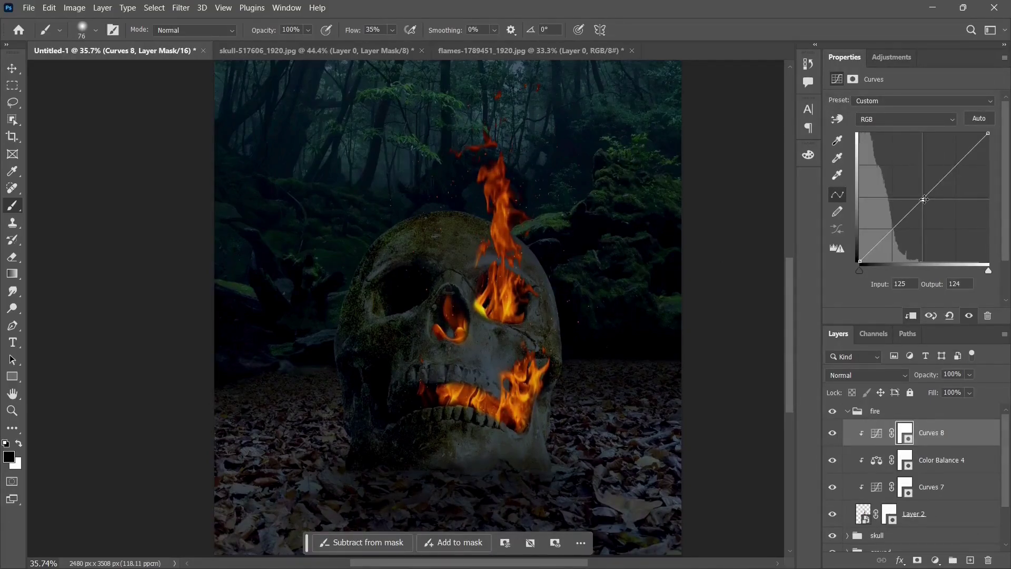
click(847, 411)
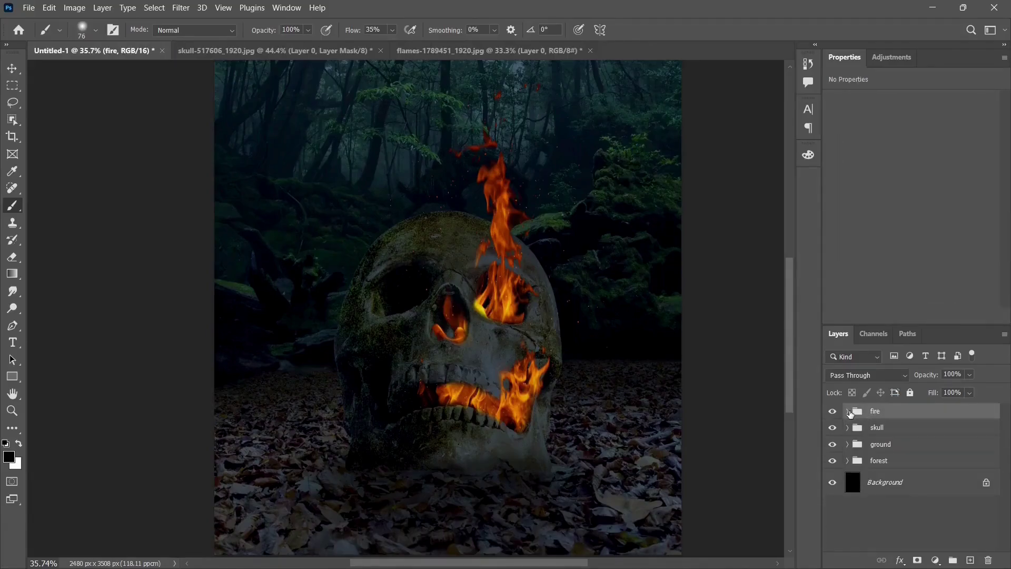
- Expand the skull group and add a new clipped layer above its topmost Exposure adjustment
click(3, 5)
click(634, 192)
click(847, 427)
scroll(920, 499, down, 1)
scroll(920, 499, up, 1)
click(942, 450)
click(970, 560)
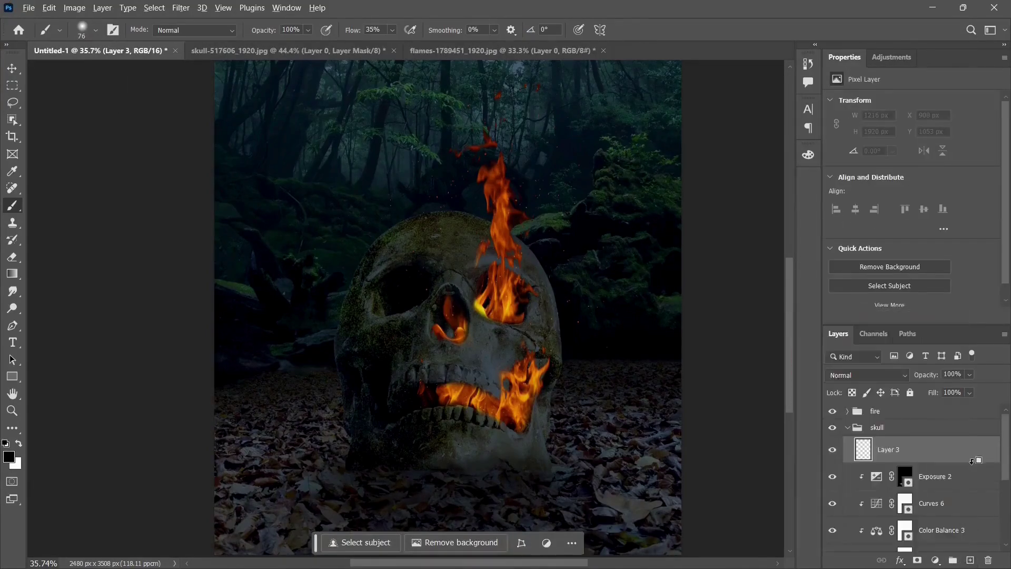
alt+click(975, 462)
- Add a Solid Color fill clipped to the skull, using an orange sampled from the flames
click(935, 560)
click(937, 331)
click(508, 305)
click(501, 224)
click(500, 218)
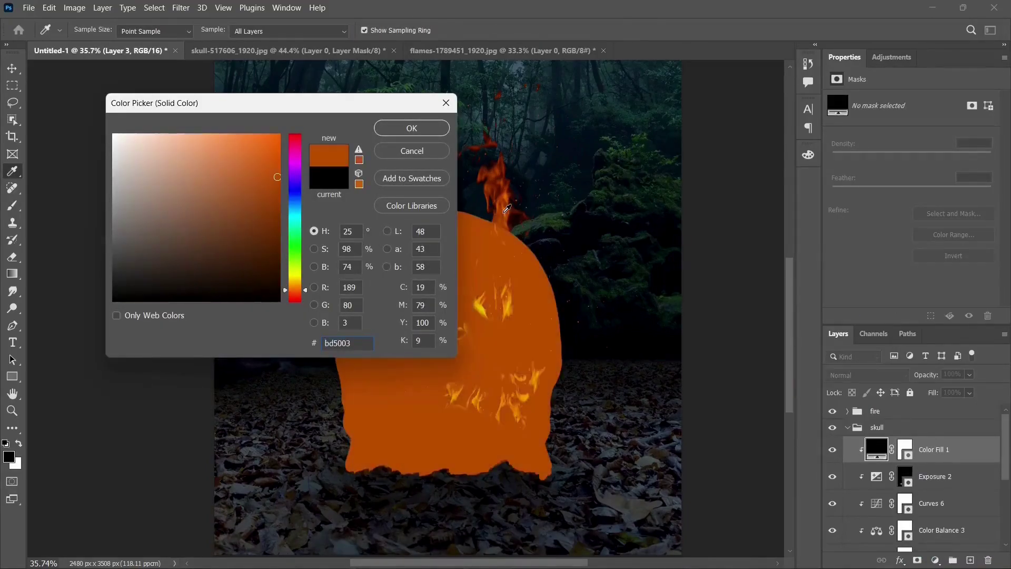
click(501, 213)
click(412, 128)
- Set the orange fill layer's blend mode to Screen and confirm its fill color
click(896, 376)
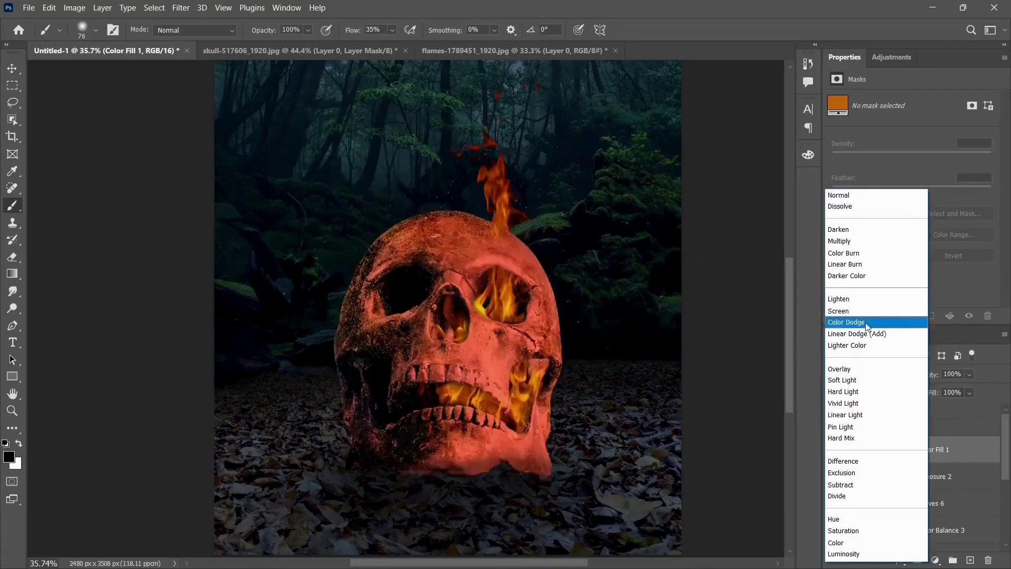
click(895, 310)
double_click(877, 449)
key(Return)
- Split the orange fill's Underlying Layer shadow slider in Blend If to 0 / 53
double_click(958, 448)
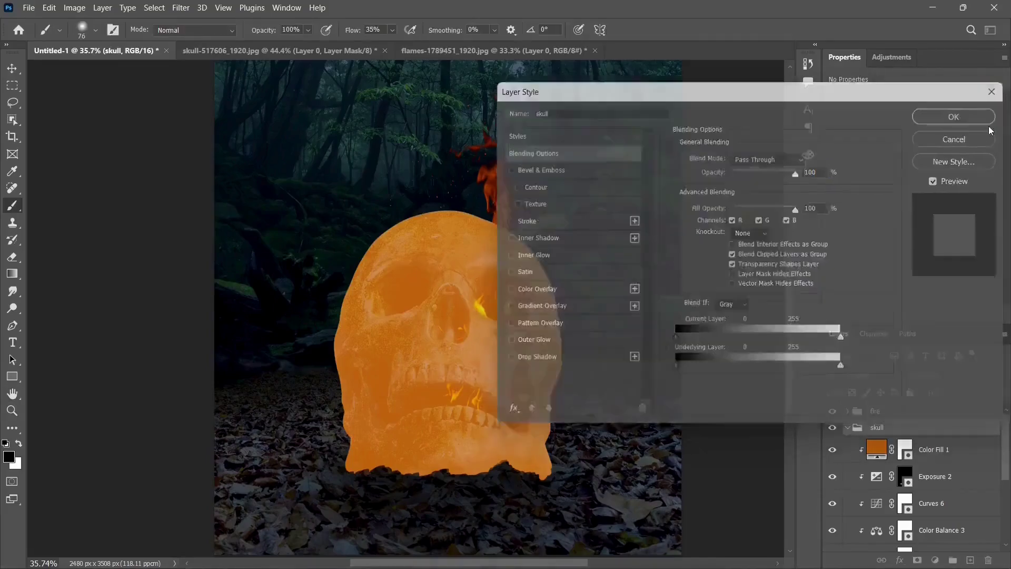
drag(770, 360, 794, 362)
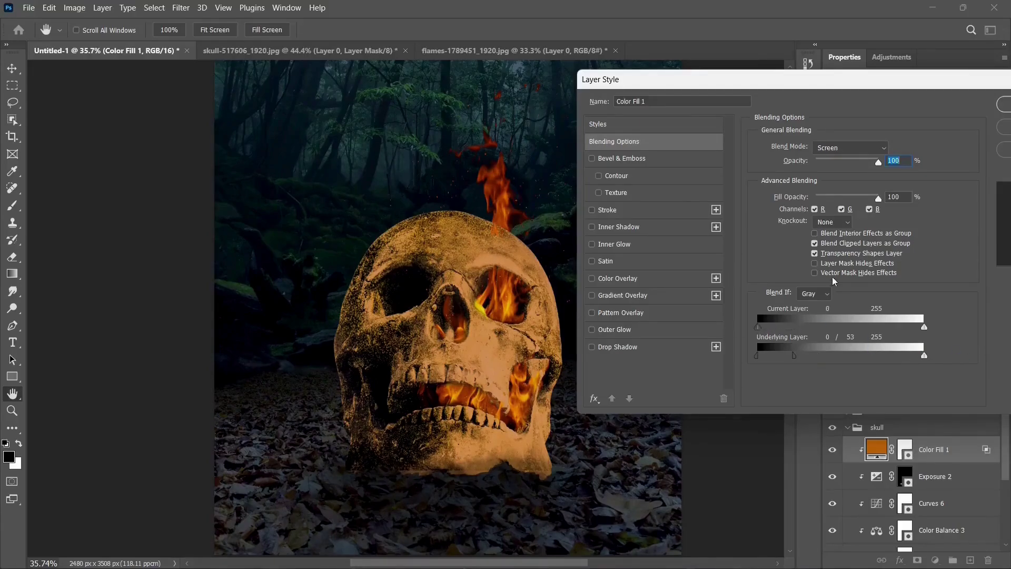
click(1004, 104)
- Invert the orange fill's mask and paint white along the lower and side rims of the burning eye socket
click(904, 447)
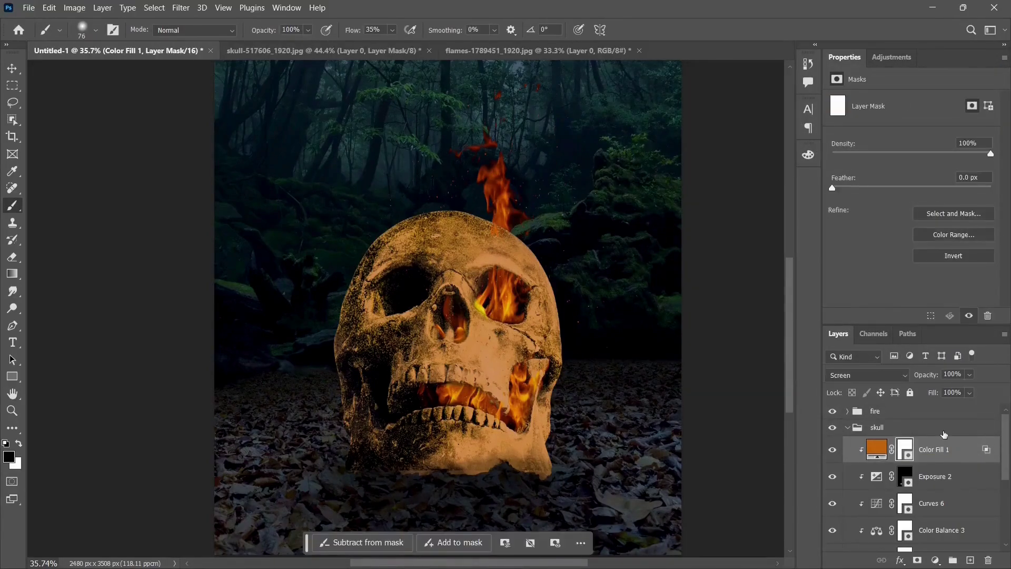
key(ctrl+i)
scroll(496, 316, up, 5)
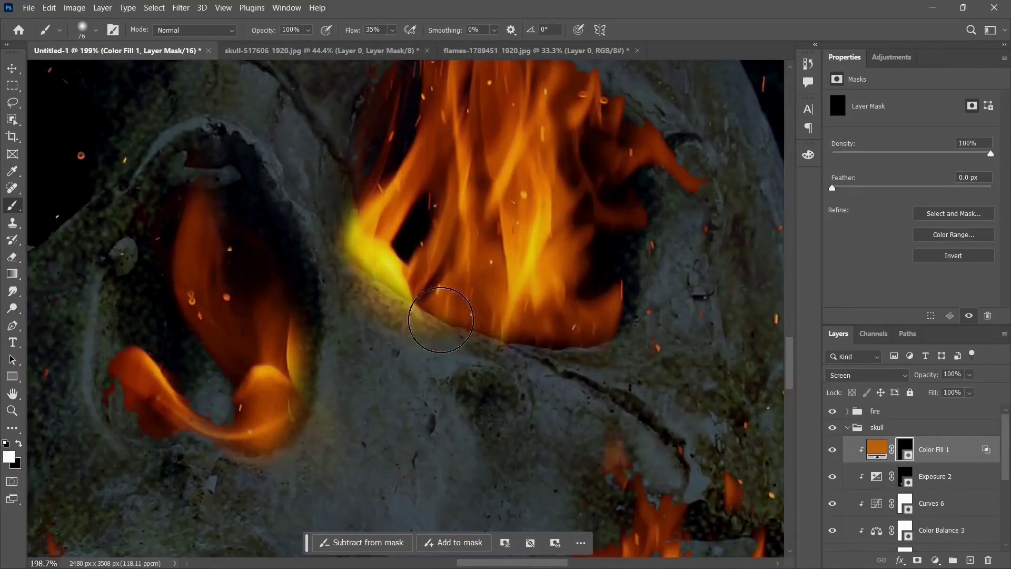
scroll(474, 316, up, 2)
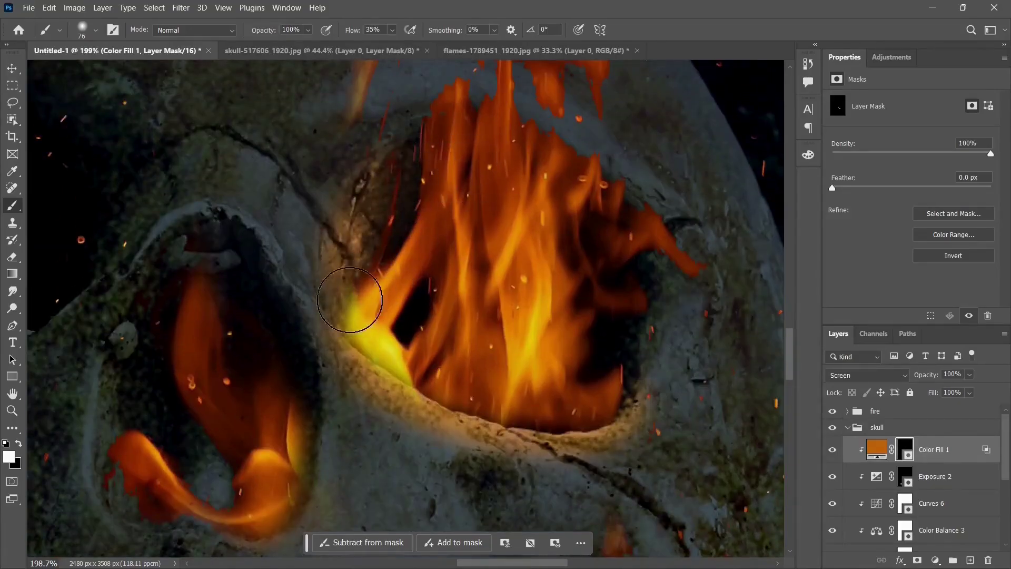
drag(350, 300, 346, 325)
drag(622, 385, 618, 386)
scroll(618, 386, down, 1)
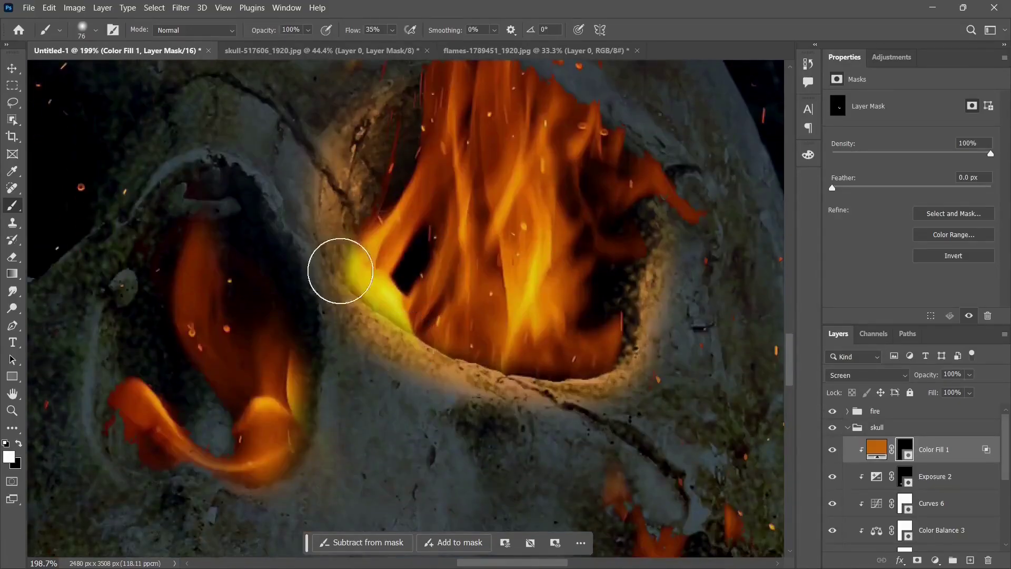
- Paint white on the orange fill's mask around the nose cavity and along the burning eye socket's upper rim
mouse_move(305, 242)
mouse_down()
mouse_move(311, 413)
mouse_move(281, 455)
mouse_up()
scroll(430, 238, up, 2)
mouse_move(420, 205)
mouse_down()
mouse_move(567, 226)
mouse_move(641, 257)
mouse_up()
scroll(515, 238, up, 2)
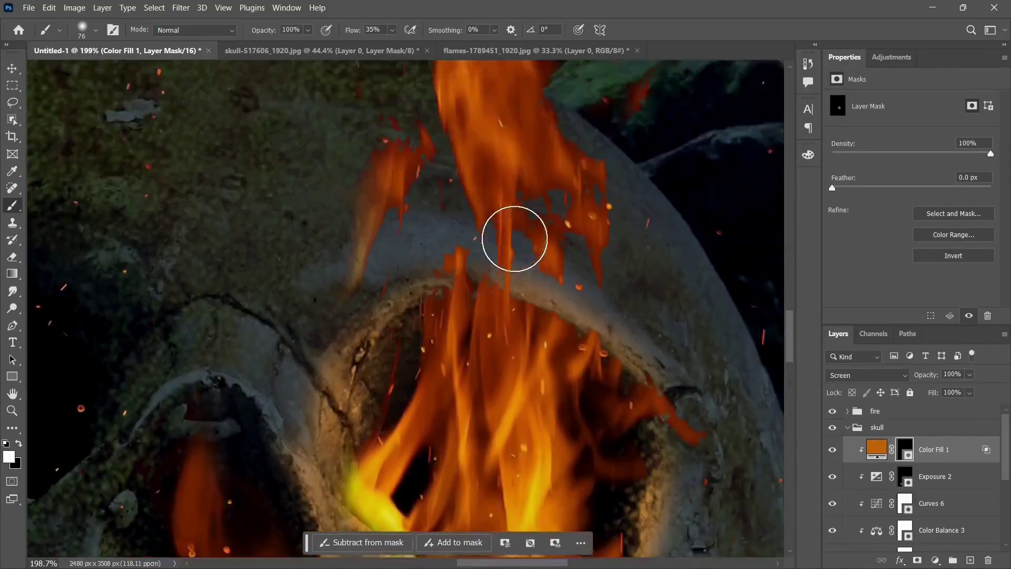
- Lower the orange fill's opacity to 75% and dab a broad soft glow around the burning eye socket with a 952 px brush
scroll(515, 238, down, 6)
scroll(515, 238, up, 1)
scroll(515, 237, down, 3)
scroll(514, 237, up, 3)
drag(514, 236, 706, 277)
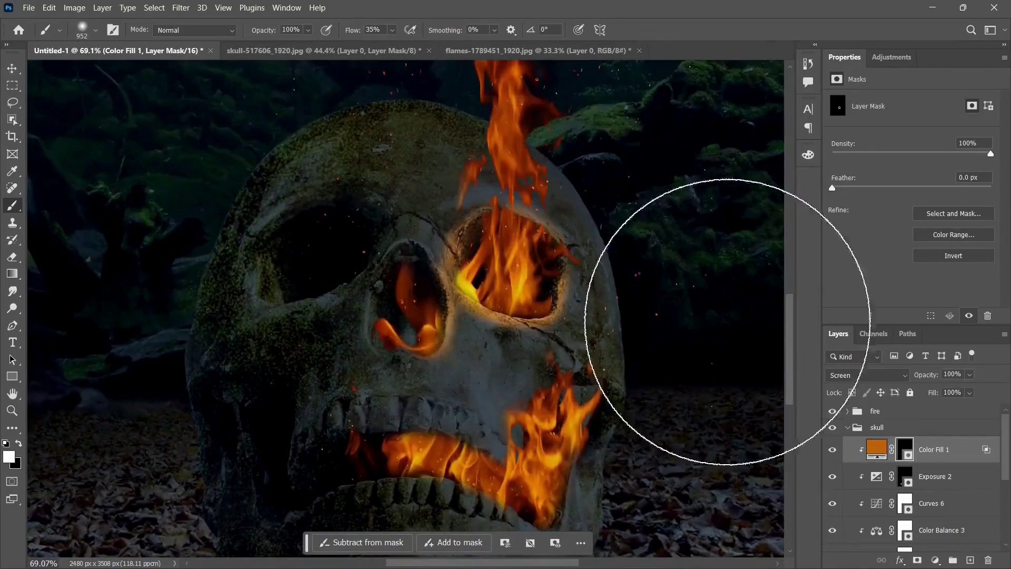
drag(931, 379, 926, 380)
click(508, 228)
scroll(505, 368, down, 3)
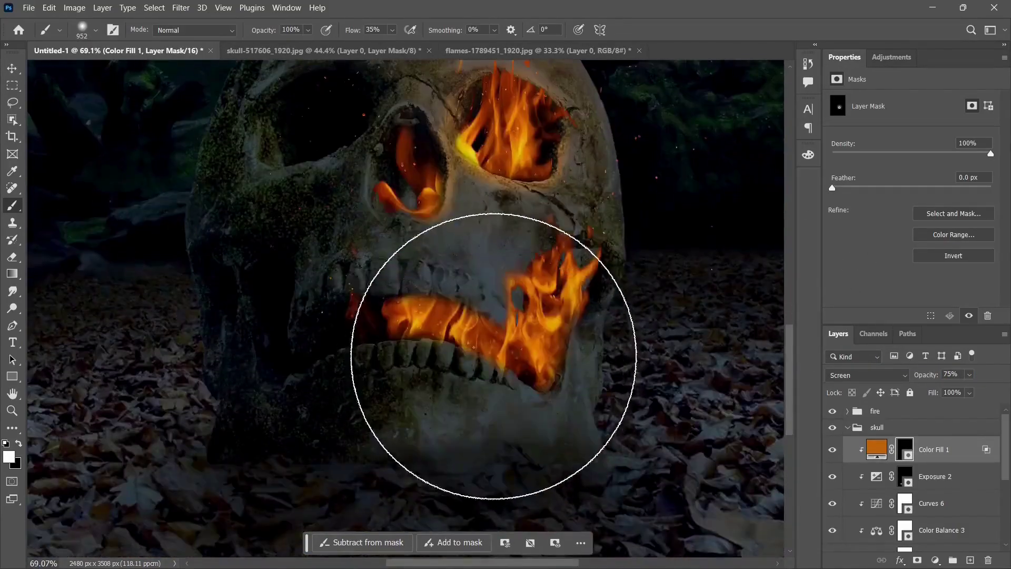
- Undo the oversized glow dab over the mouth and reduce the brush to 586 px for the glow around the mouth and nose
click(494, 359)
key(ctrl+z)
mouse_move(524, 366)
mouse_down()
mouse_move(462, 373)
mouse_move(456, 350)
mouse_up()
scroll(553, 214, up, 3)
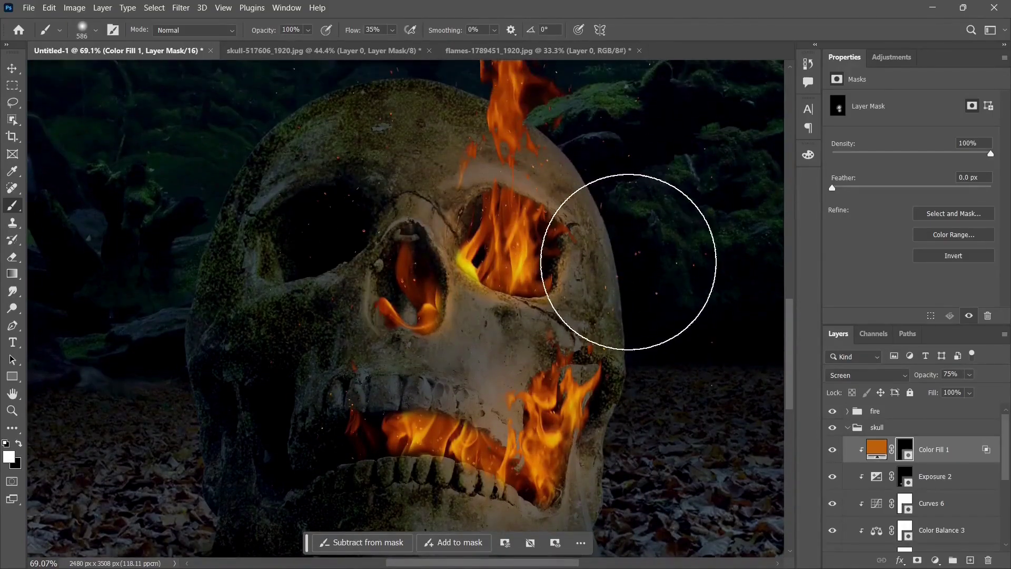
- Build up the orange glow on the teeth, jaw, nose and brow by painting white with smaller brushes down to 85 px
scroll(629, 261, down, 5)
scroll(531, 290, up, 8)
mouse_move(477, 212)
mouse_down()
mouse_move(452, 244)
mouse_move(247, 247)
mouse_up()
scroll(425, 226, up, 2)
drag(322, 176, 659, 280)
mouse_move(336, 359)
mouse_down()
mouse_move(499, 407)
mouse_move(625, 404)
mouse_up()
mouse_move(674, 443)
mouse_down()
mouse_move(639, 385)
mouse_move(334, 284)
mouse_up()
mouse_move(429, 336)
mouse_down()
mouse_move(501, 394)
mouse_move(605, 381)
mouse_move(229, 327)
mouse_up()
mouse_move(487, 353)
mouse_down()
mouse_move(758, 422)
mouse_move(877, 503)
mouse_up()
mouse_move(279, 391)
mouse_down()
mouse_move(255, 384)
mouse_move(279, 385)
mouse_up()
scroll(617, 292, down, 4)
scroll(671, 326, up, 3)
drag(604, 227, 677, 323)
scroll(676, 323, down, 4)
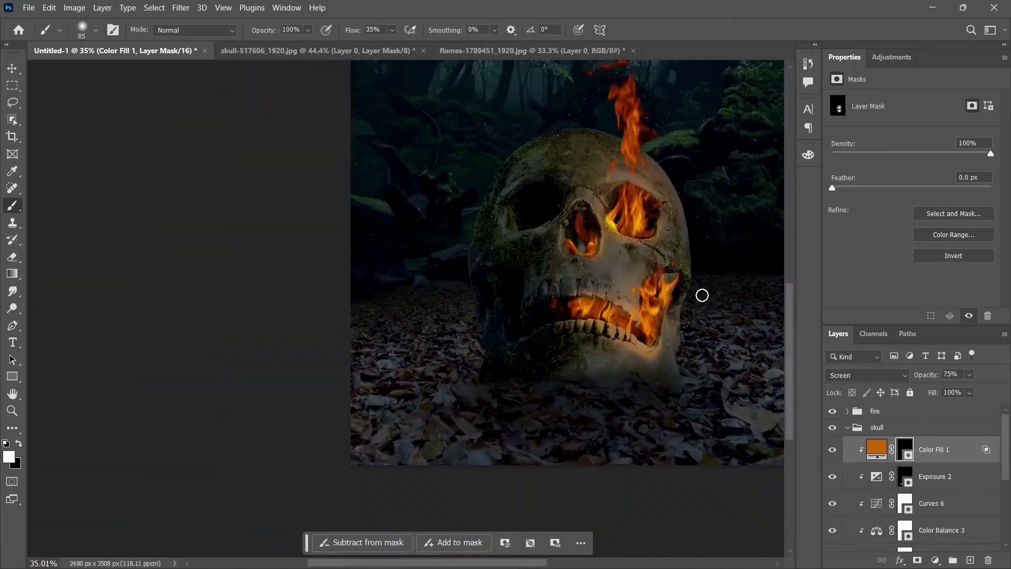
- Examine the orange glow on the brow, the eye socket and the jaw's right edge at several magnifications
scroll(702, 293, up, 5)
scroll(302, 359, down, 6)
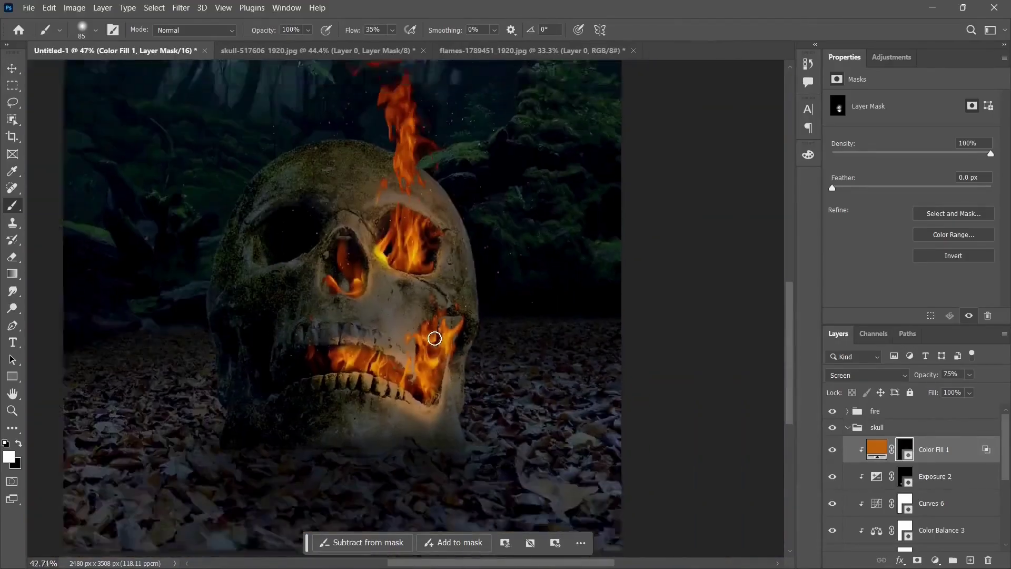
scroll(414, 226, up, 5)
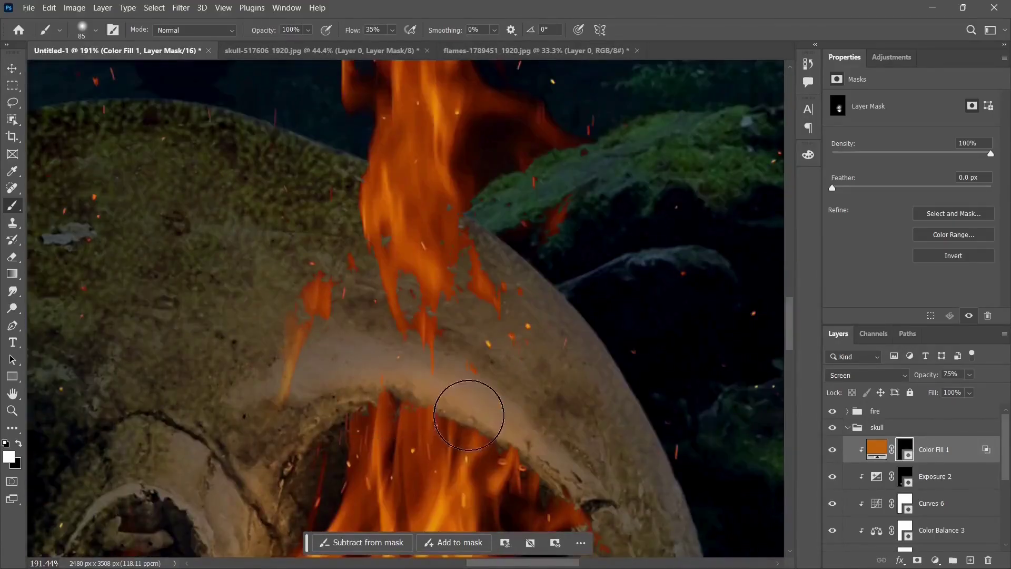
scroll(300, 162, down, 6)
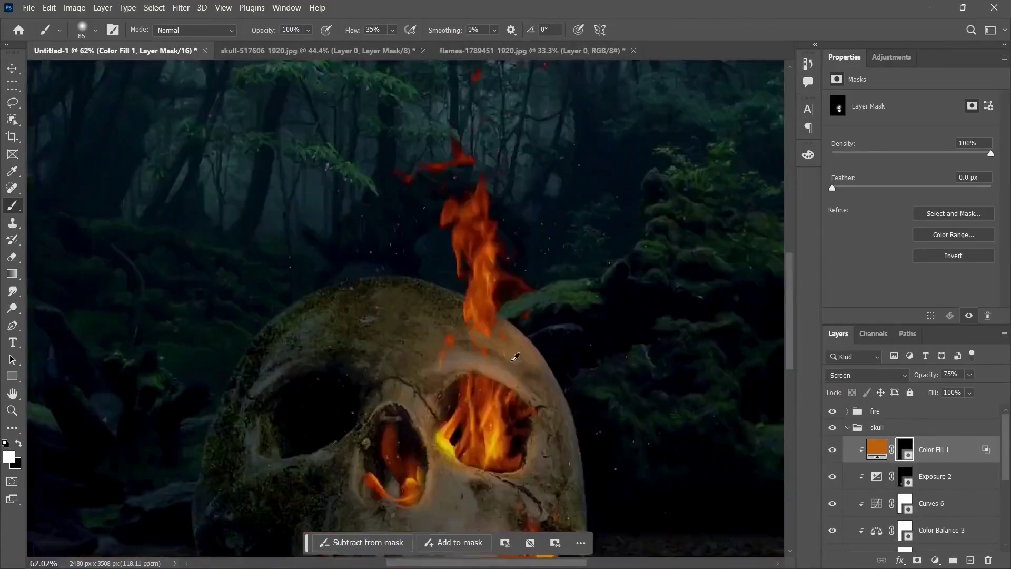
scroll(494, 186, up, 5)
scroll(415, 126, down, 4)
scroll(456, 298, up, 4)
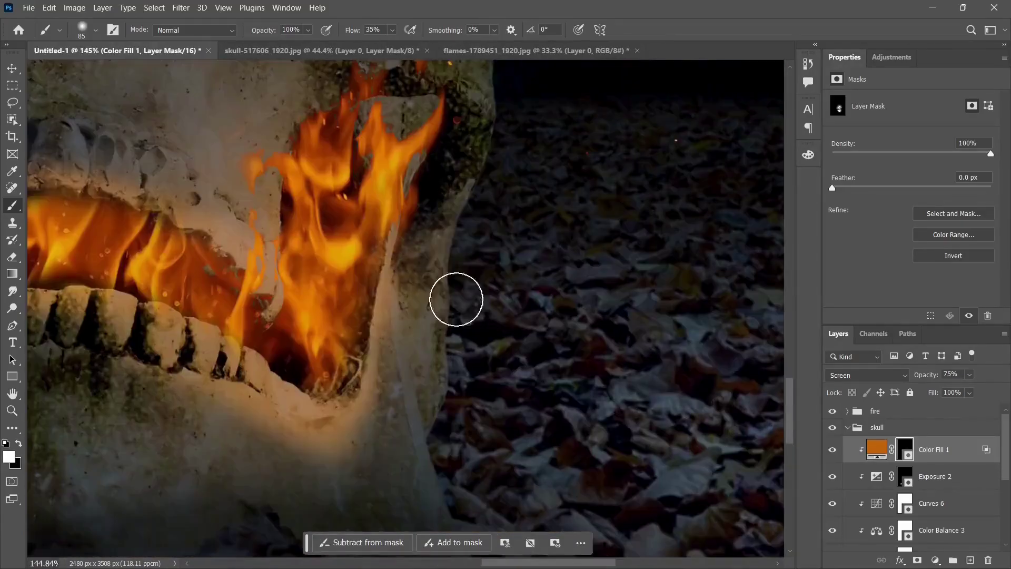
- Paint a faint orange glow on the rim of the empty eye socket with the brush opacity lowered to 37%
scroll(589, 329, down, 5)
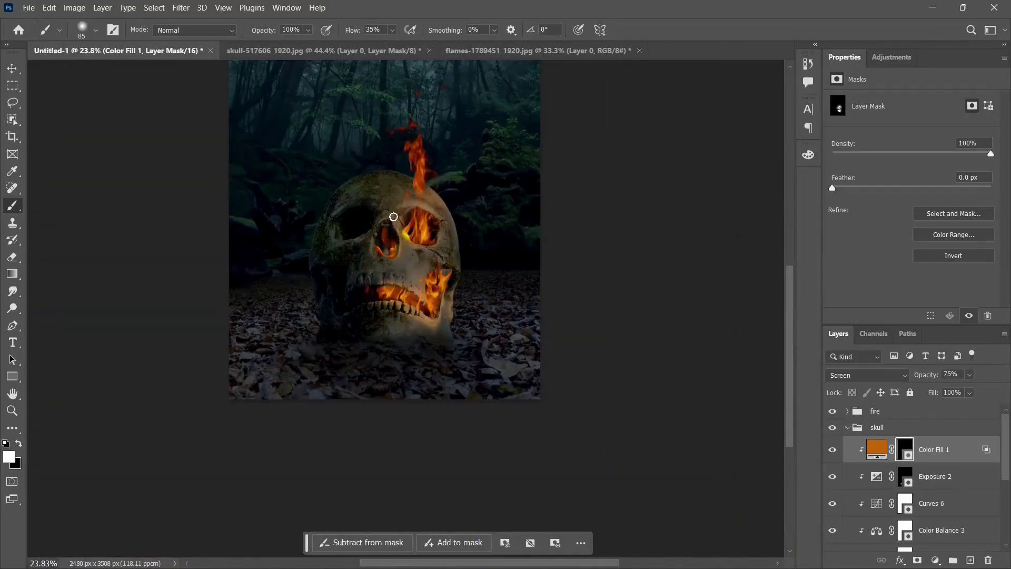
scroll(618, 368, up, 6)
scroll(576, 292, down, 4)
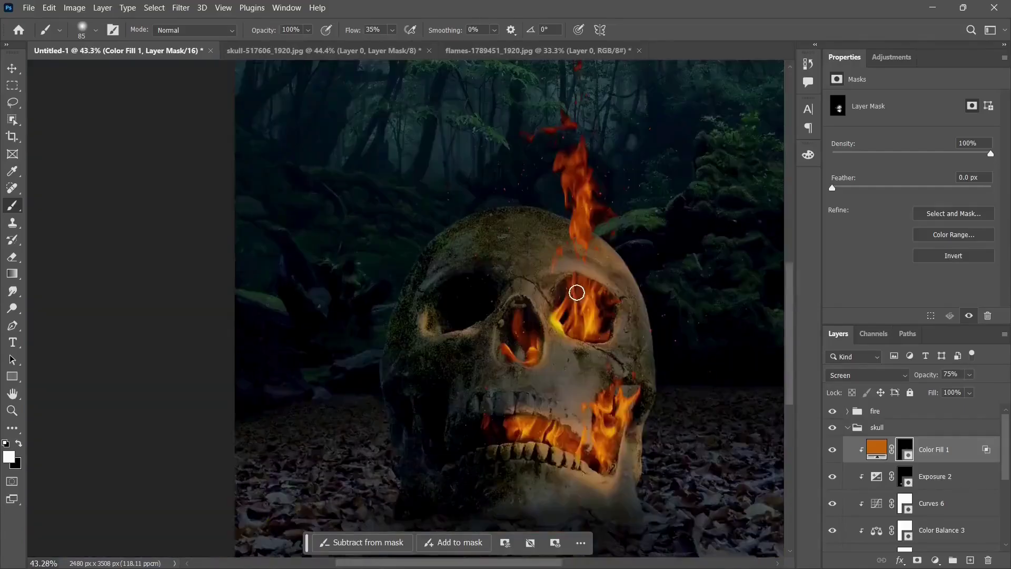
scroll(445, 274, up, 4)
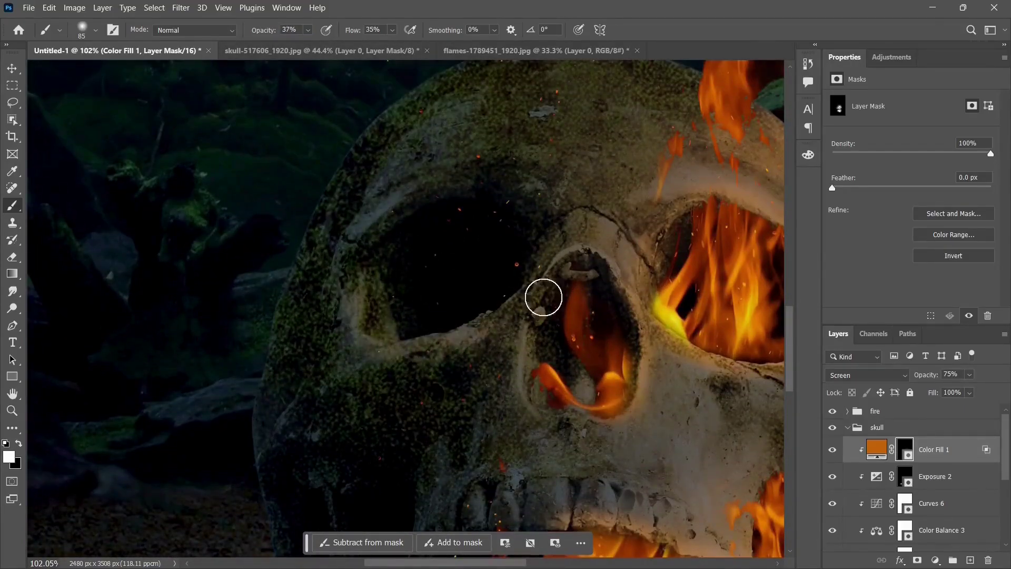
scroll(672, 343, down, 2)
scroll(759, 345, down, 3)
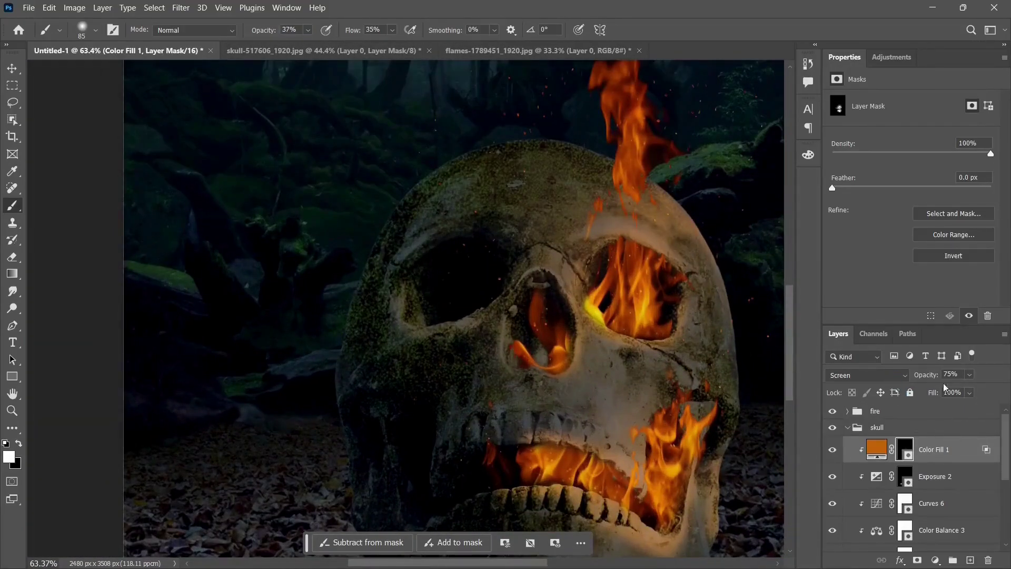
- Lower the skull's orange glow fill to 69% opacity and open the ground group at its Exposure layer
scroll(693, 300, down, 4)
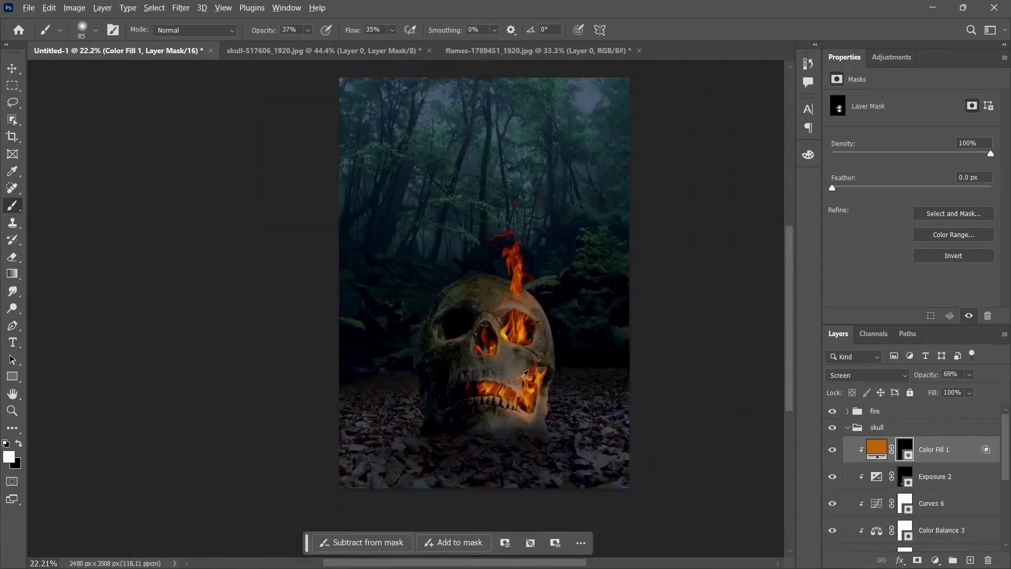
scroll(563, 420, up, 3)
click(847, 428)
click(847, 443)
click(974, 448)
- Add a solid color fill clipped to the ground layer, using an orange sampled from the flames in the mouth
click(970, 559)
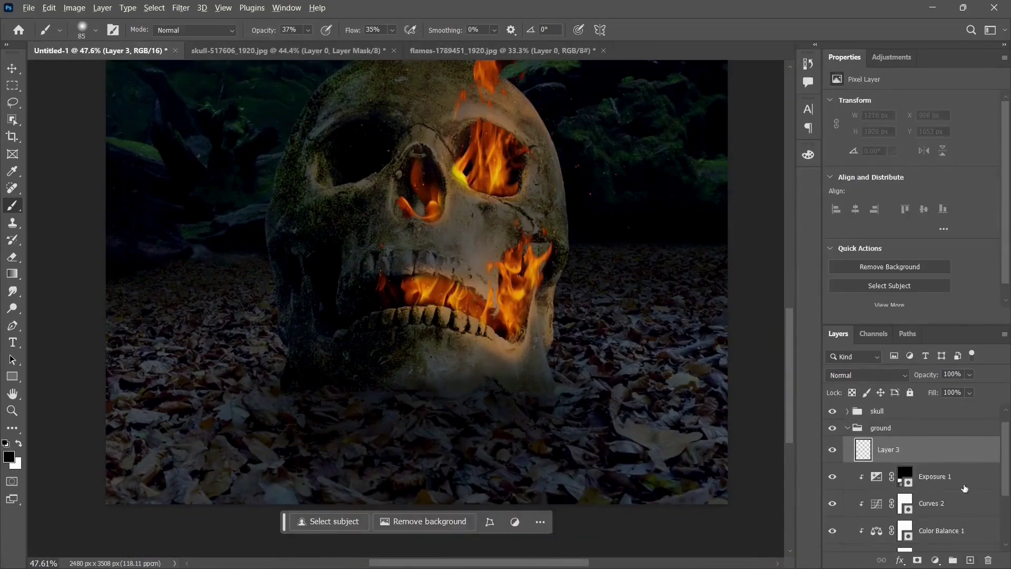
alt+click(956, 463)
click(935, 559)
click(937, 327)
click(510, 314)
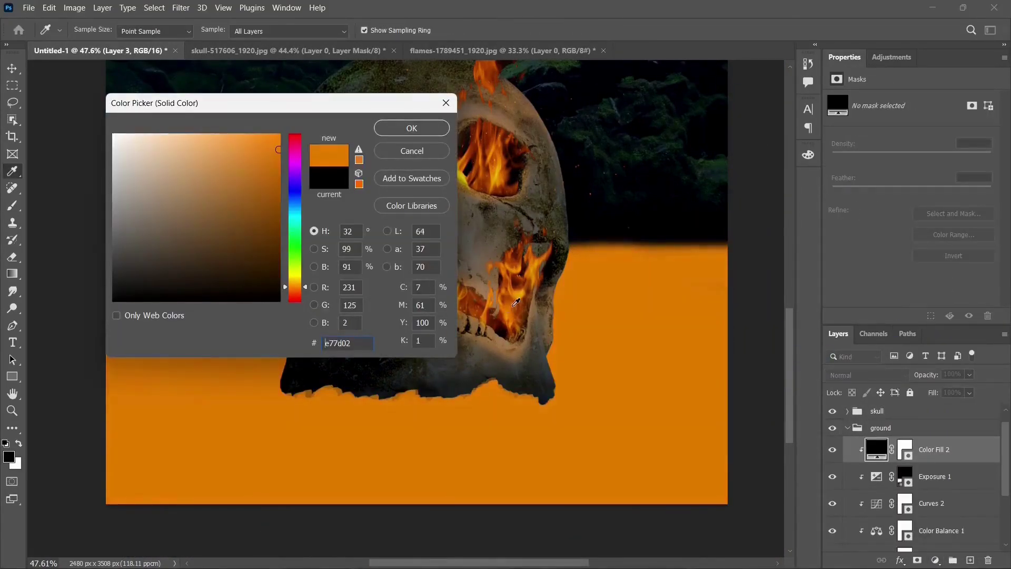
click(516, 302)
key(Return)
- Set the ground's orange fill to Screen at 89% opacity and invert its mask to black
click(869, 375)
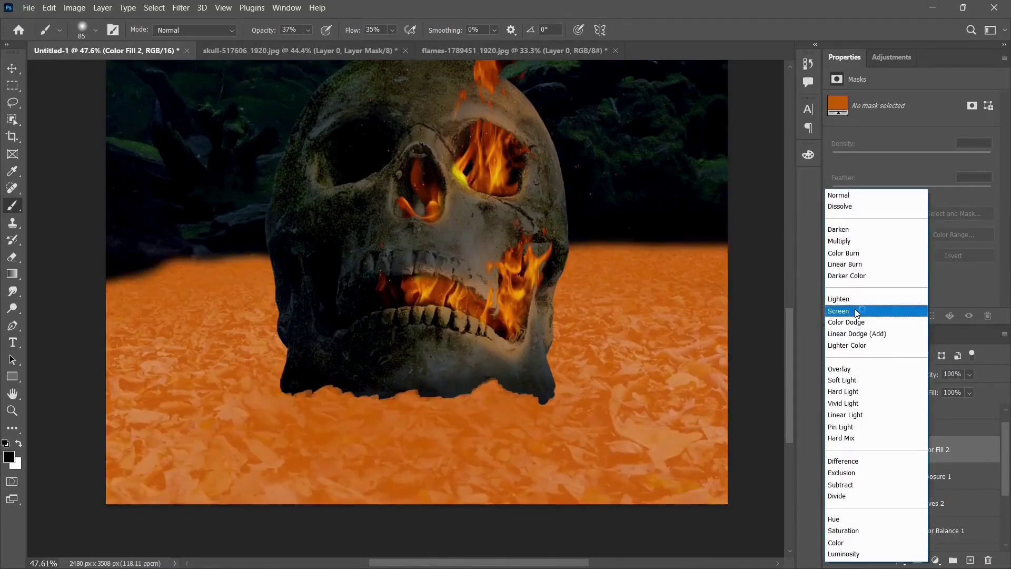
click(856, 311)
drag(927, 374, 919, 375)
click(902, 450)
key(ctrl+i)
key(x)
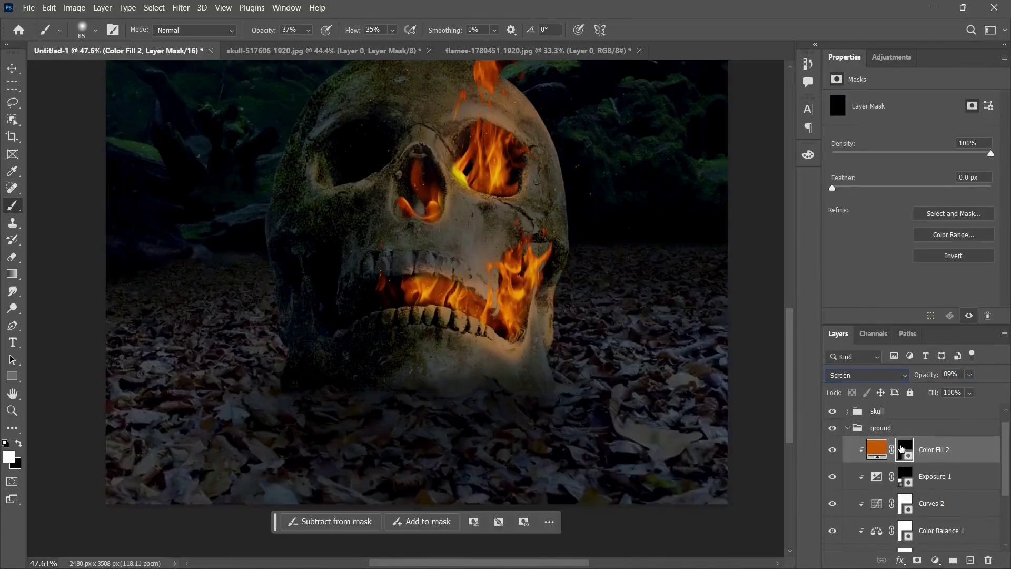
- Paint an orange glow on the leaves below the jaw with a flattened 1168 px white brush, and lower the fill's opacity to 72%
right_click(468, 273)
drag(501, 325, 501, 317)
click(451, 398)
mouse_move(487, 406)
mouse_down()
mouse_move(516, 413)
mouse_move(488, 435)
mouse_up()
scroll(664, 372, down, 5)
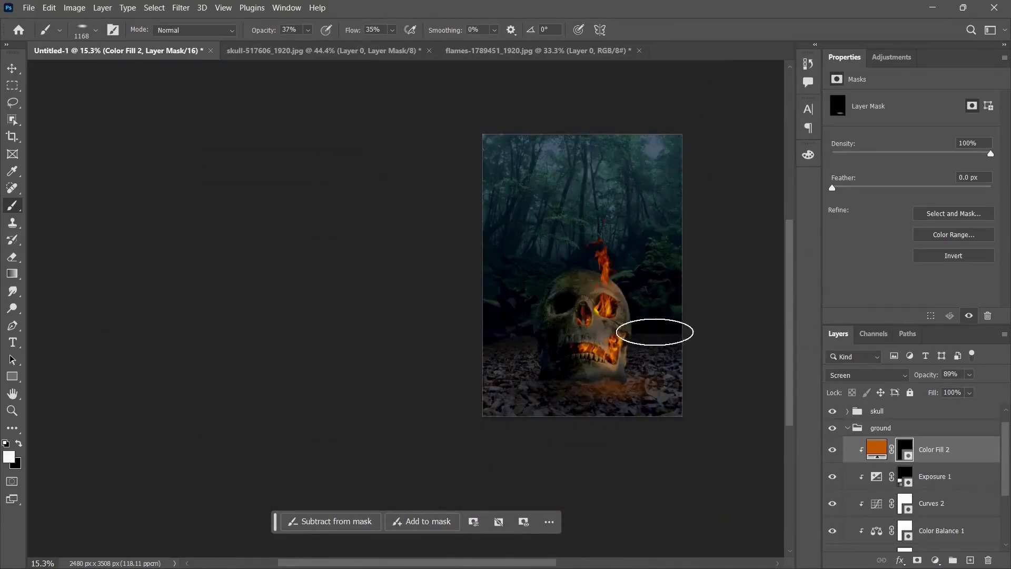
scroll(654, 331, up, 3)
scroll(623, 217, up, 2)
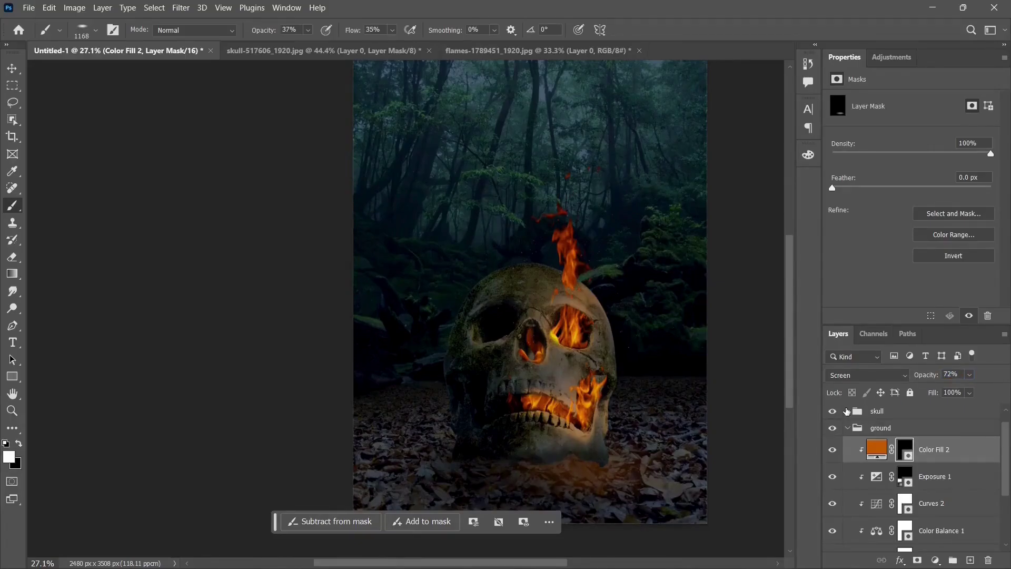
- Open the deer horn image from the PROJECT1 folder as a separate document
click(491, 555)
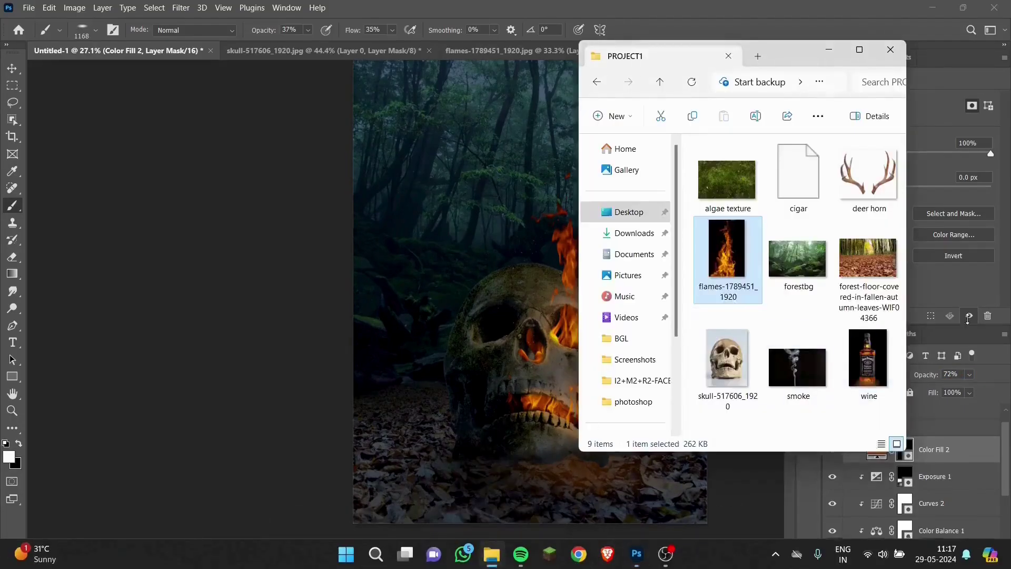
drag(868, 179, 631, 54)
drag(804, 52, 496, 99)
drag(560, 224, 698, 55)
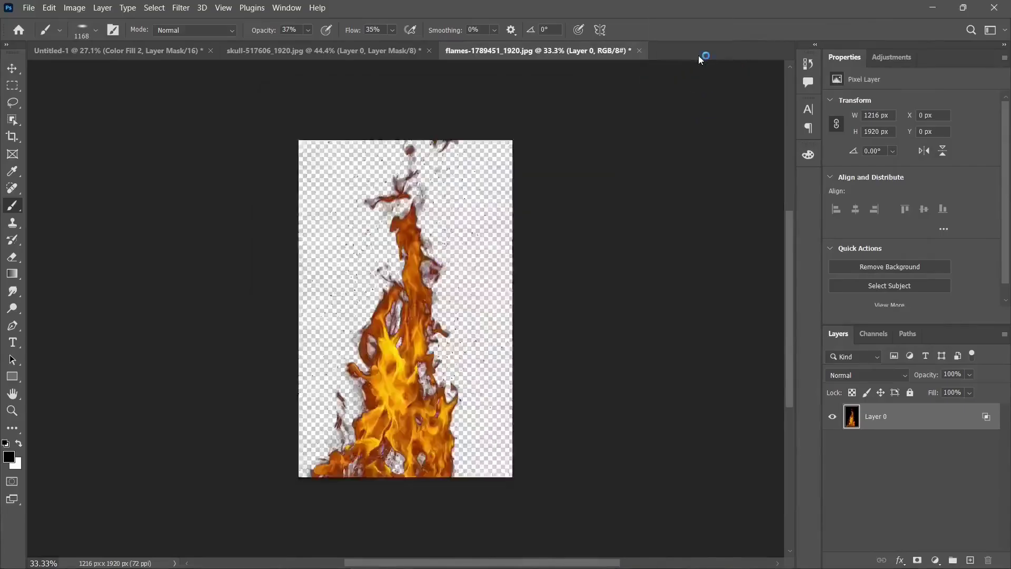
- Close the flames and skull source images without saving them
click(633, 51)
click(528, 227)
click(428, 51)
click(528, 226)
- Select each antler with the Object Selection tool and copy the left and right antlers onto separate layers
key(w)
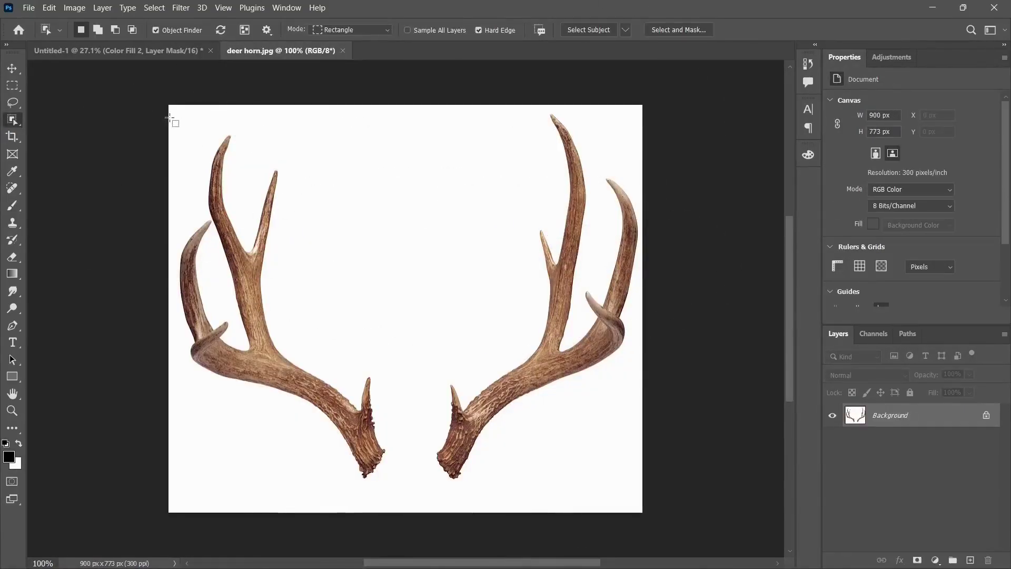
drag(405, 500, 406, 500)
click(986, 415)
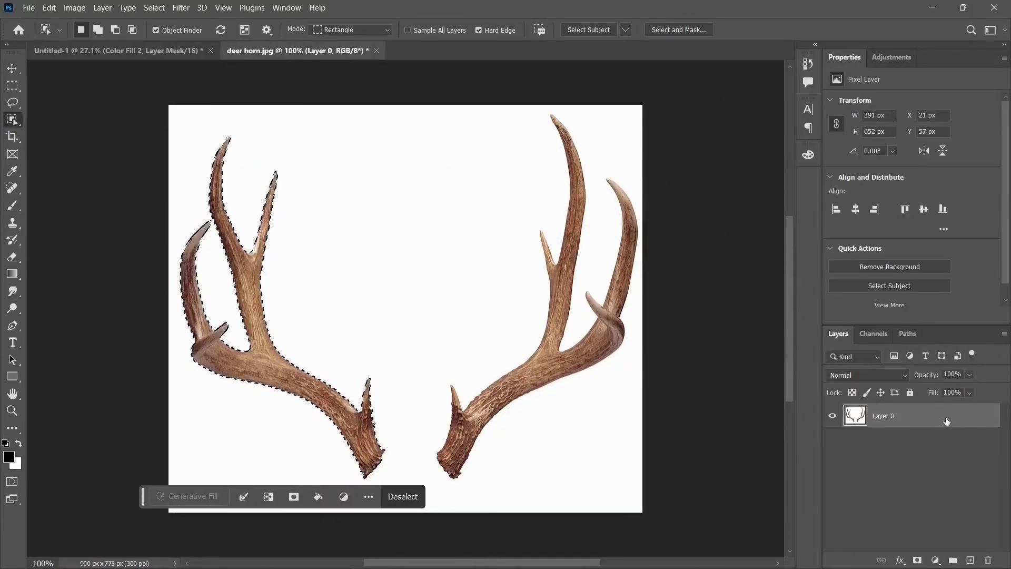
key(ctrl+j)
click(941, 441)
click(562, 274)
key(ctrl+j)
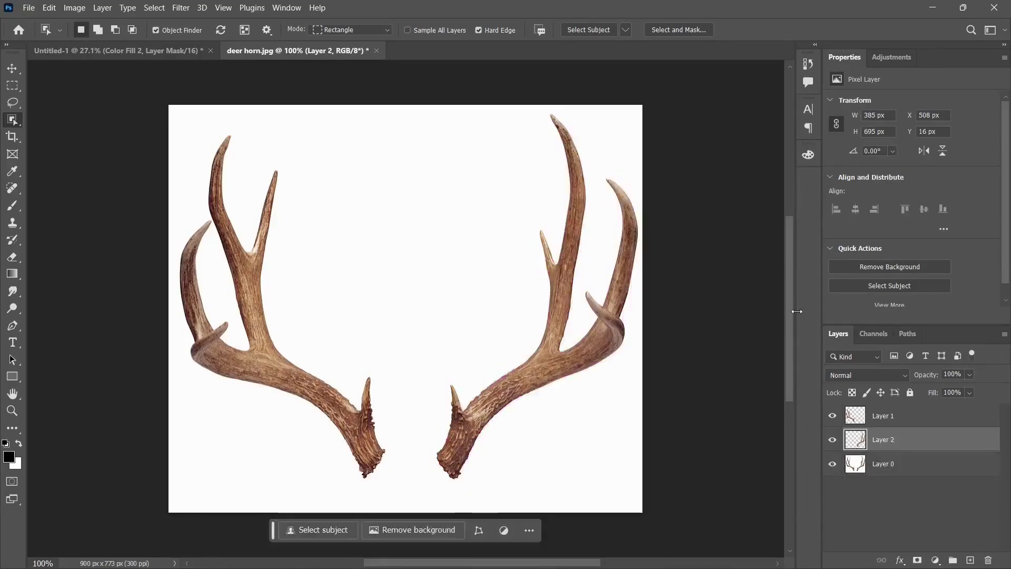
- Bring both antler layers into the forest composition between the fire and skull groups, and group them as "horn"
click(927, 419)
shift+click(929, 435)
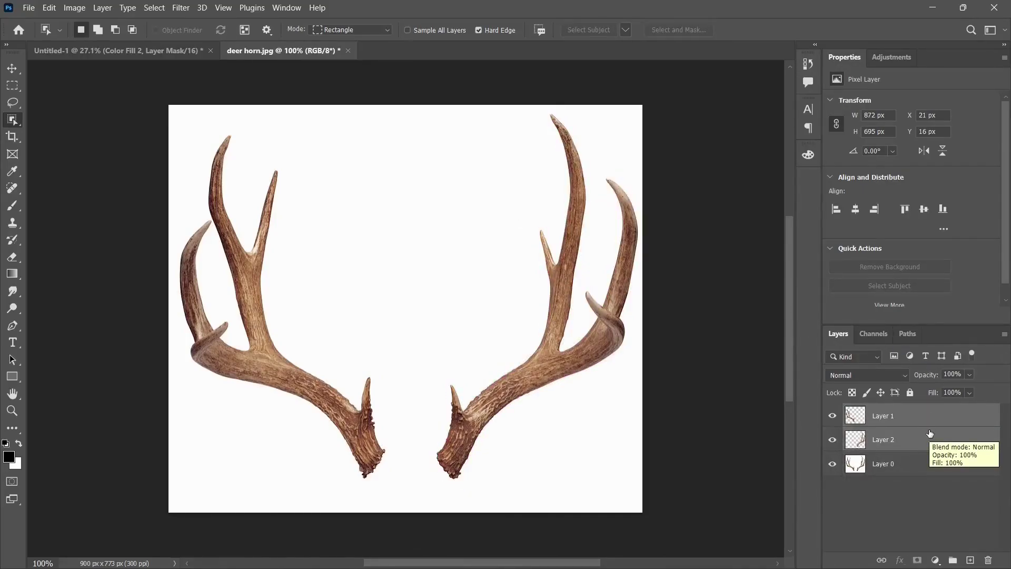
drag(930, 433, 506, 287)
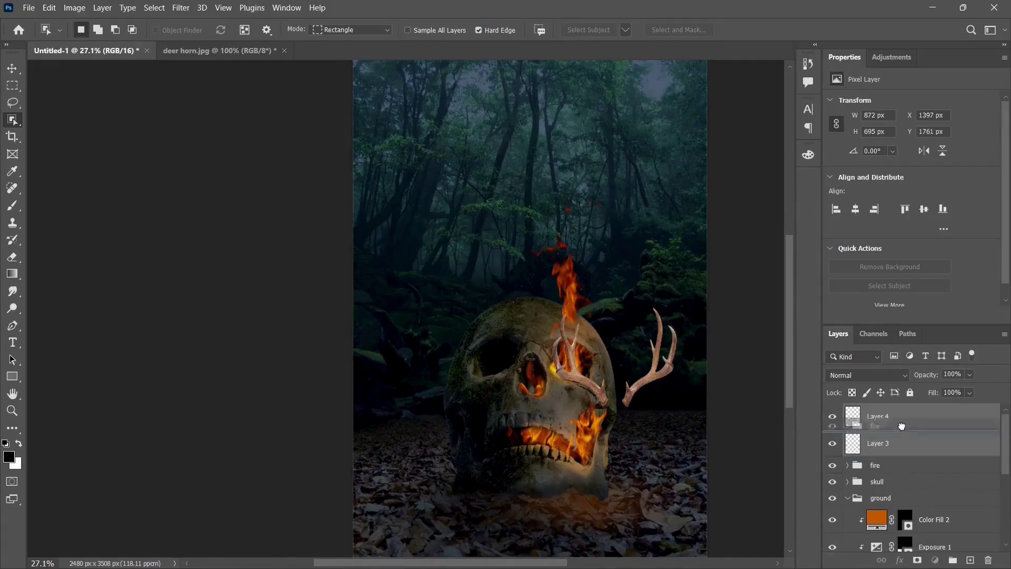
drag(901, 426, 902, 473)
key(v)
key(ctrl+g)
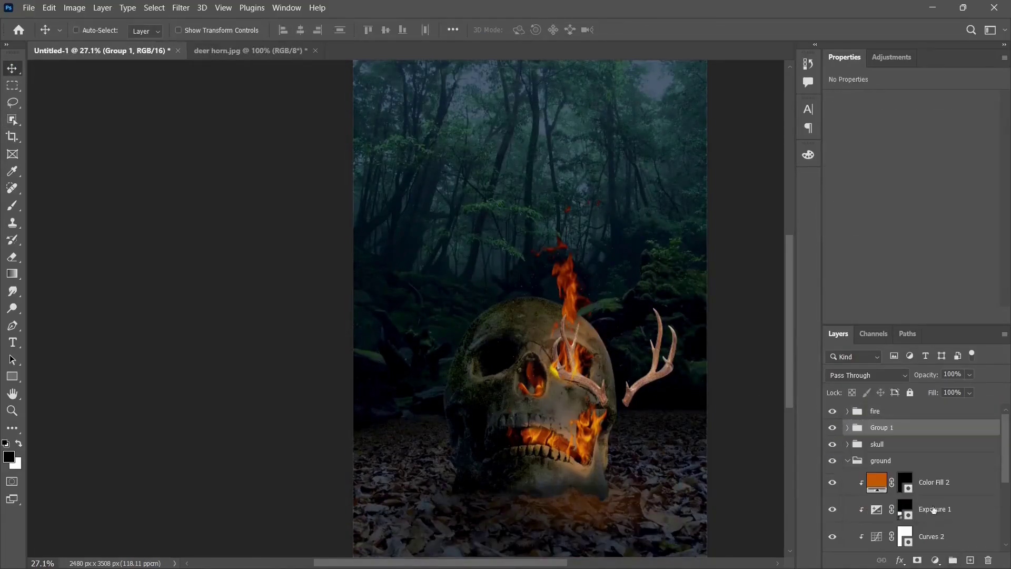
click(847, 427)
- Move the two antlers to opposite sides of the skull, level with its upper face
click(926, 453)
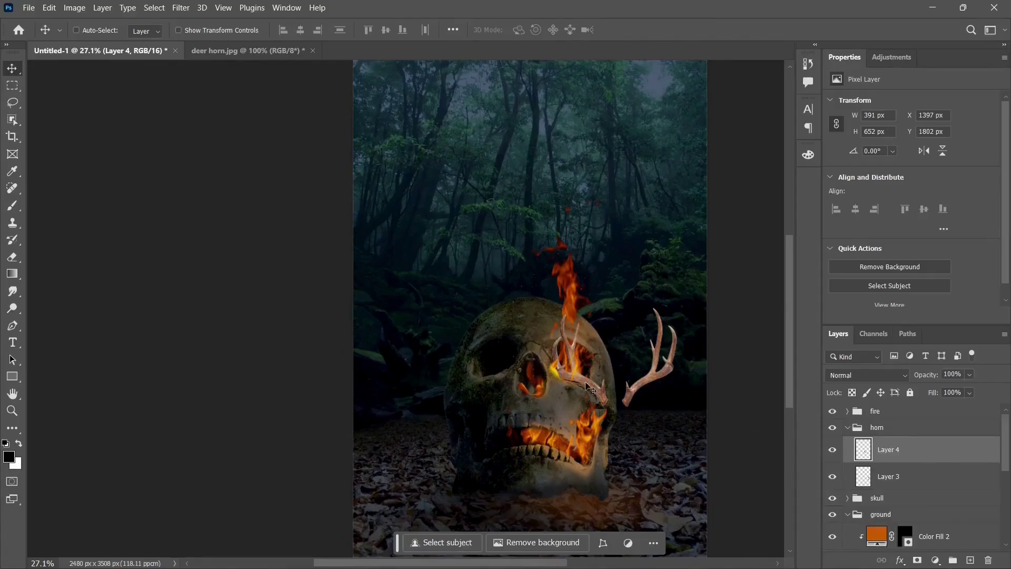
drag(586, 386, 433, 346)
click(639, 380)
click(916, 476)
drag(650, 374, 634, 338)
- Reposition both antlers so their bases meet the left and right temples of the skull
scroll(448, 374, up, 5)
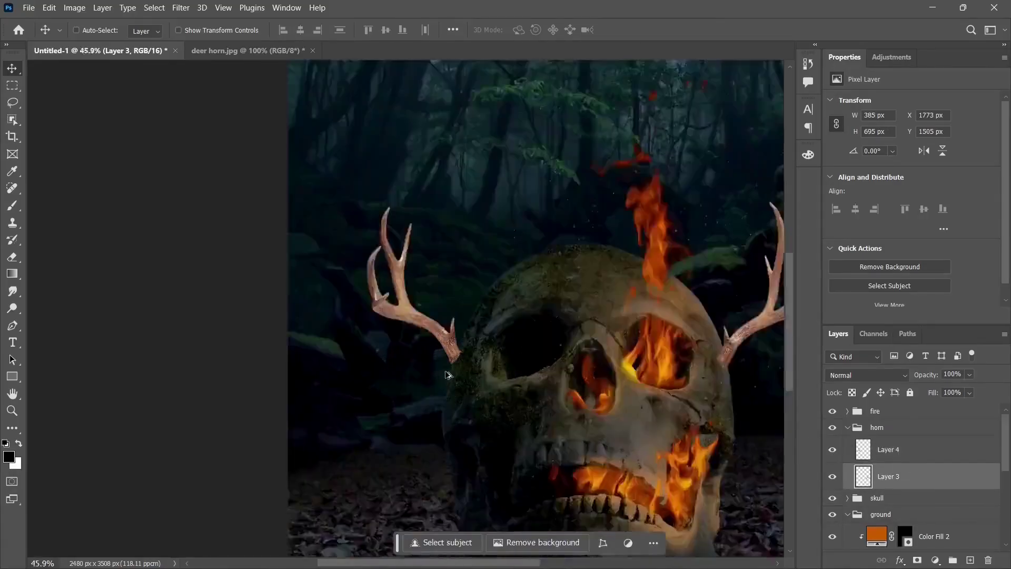
scroll(448, 375, up, 8)
click(916, 449)
drag(440, 290, 481, 239)
scroll(476, 242, down, 9)
scroll(731, 278, up, 1)
click(916, 476)
drag(724, 333, 729, 325)
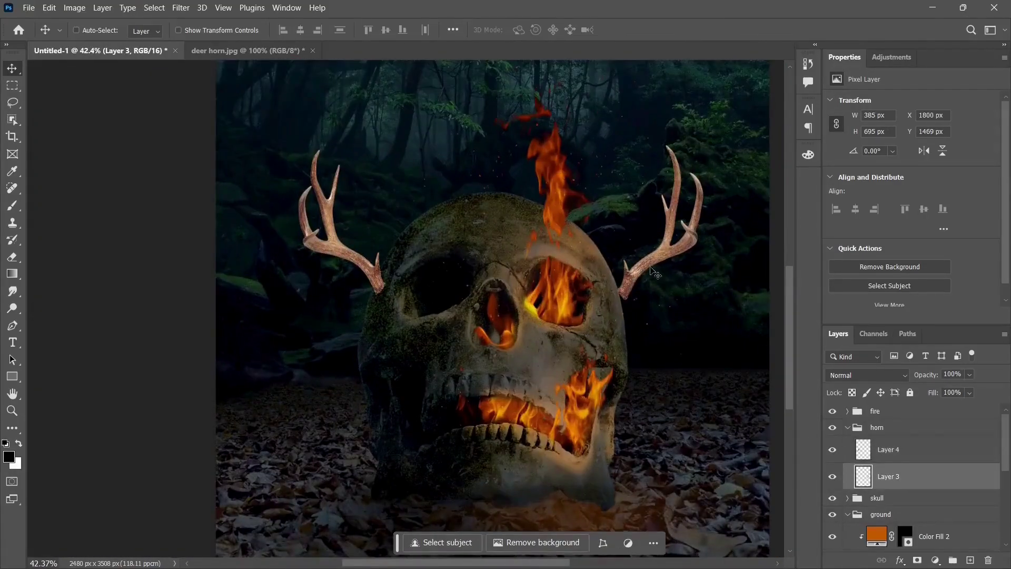
drag(652, 272, 636, 274)
- Scale the left antler up to about 733 × 1394 px so it rises high above the skull
click(943, 455)
scroll(768, 432, down, 3)
click(928, 476)
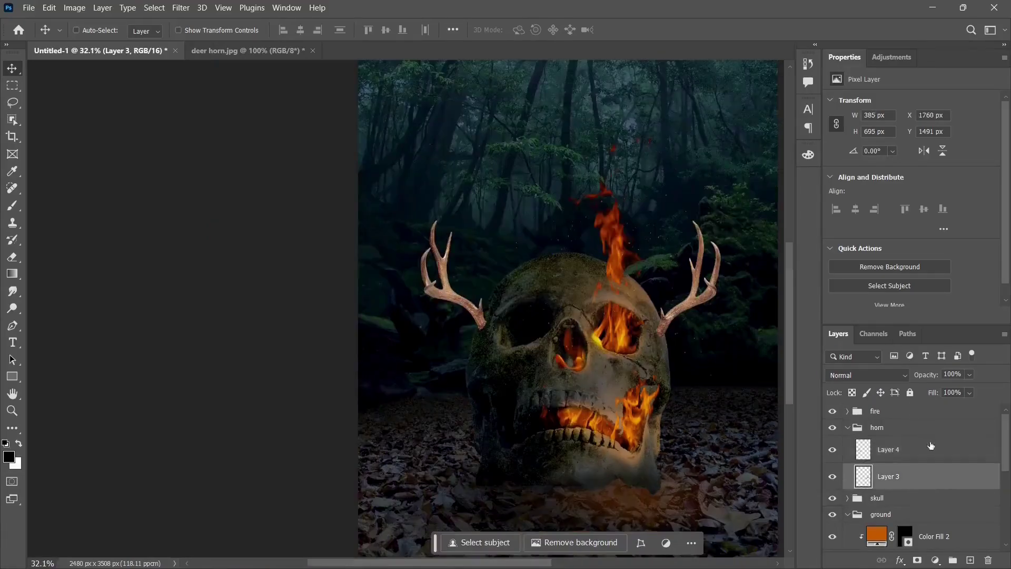
click(929, 447)
key(ctrl+t)
drag(420, 220, 424, 94)
key(Return)
- Scale the right antler up to about 697 × 1408 px and seat its base against the skull's right temple
click(923, 476)
key(ctrl+t)
drag(683, 443, 581, 489)
drag(618, 265, 657, 128)
scroll(552, 441, up, 5)
scroll(658, 169, down, 10)
scroll(658, 168, up, 5)
click(745, 371)
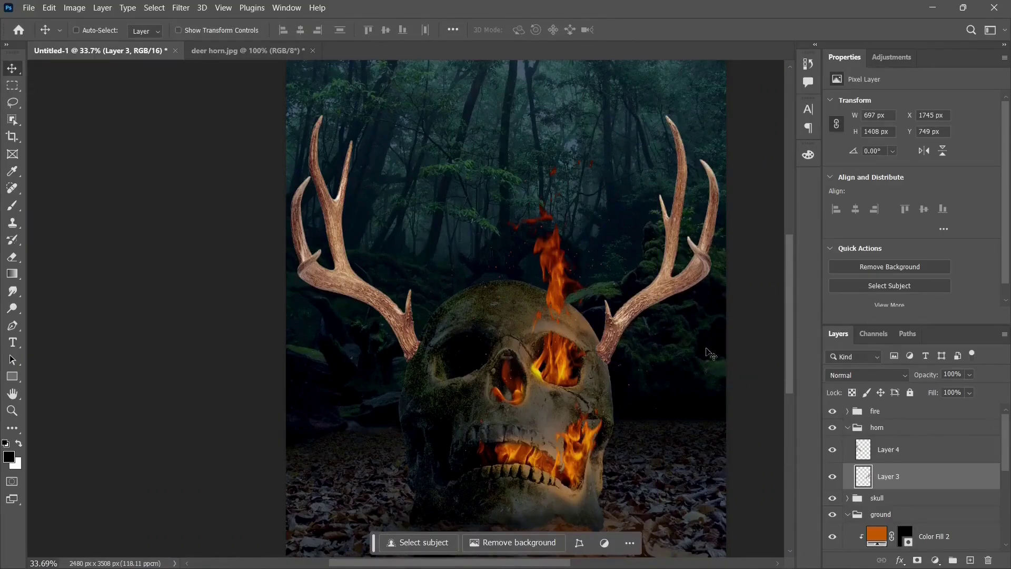
- Nudge both enlarged antlers slightly inward so their bases overlap the skull's edges
scroll(706, 348, up, 7)
drag(605, 251, 595, 251)
click(894, 451)
drag(123, 324, 137, 327)
scroll(154, 219, down, 4)
scroll(115, 258, up, 3)
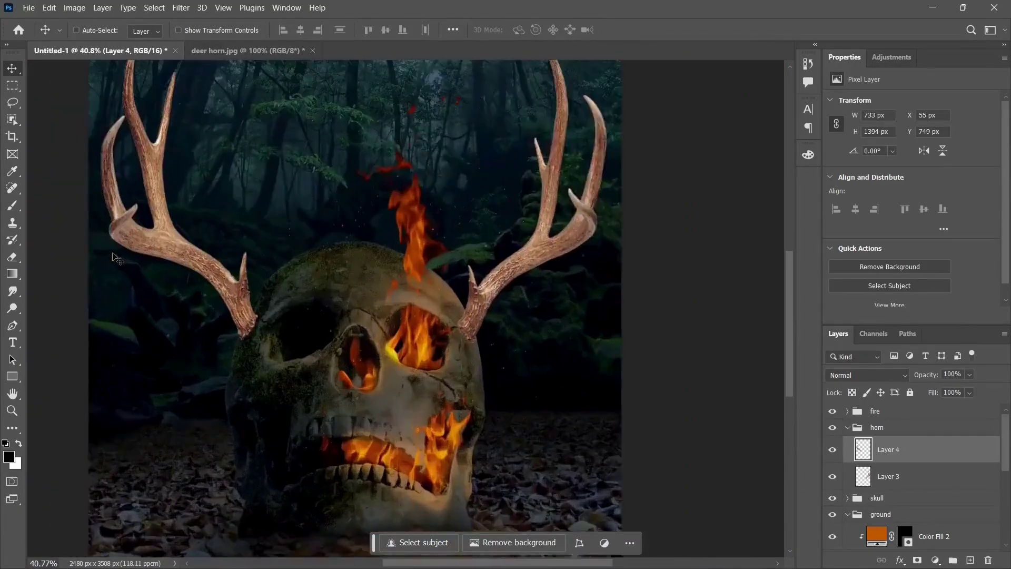
- Merge the two antler layers into one and convert the result to a smart object
scroll(113, 254, up, 1)
shift+click(936, 476)
right_click(938, 476)
click(857, 444)
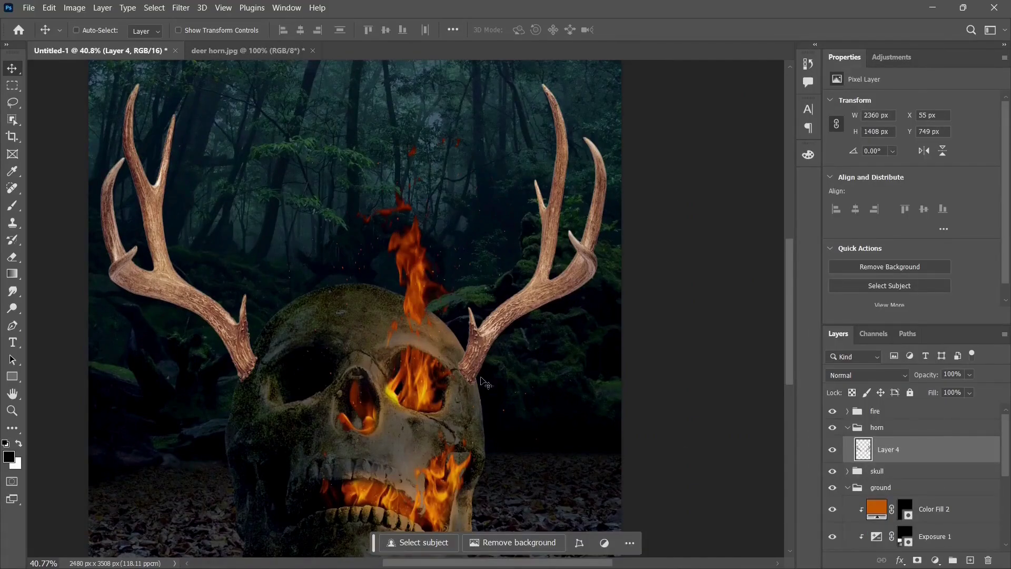
scroll(447, 377, up, 11)
right_click(898, 451)
click(831, 249)
- Add a mask to the antlers and fade the right base into the skull with a 56 px black brush, 100% opacity, 48% flow
click(917, 561)
scroll(627, 401, up, 6)
click(8, 205)
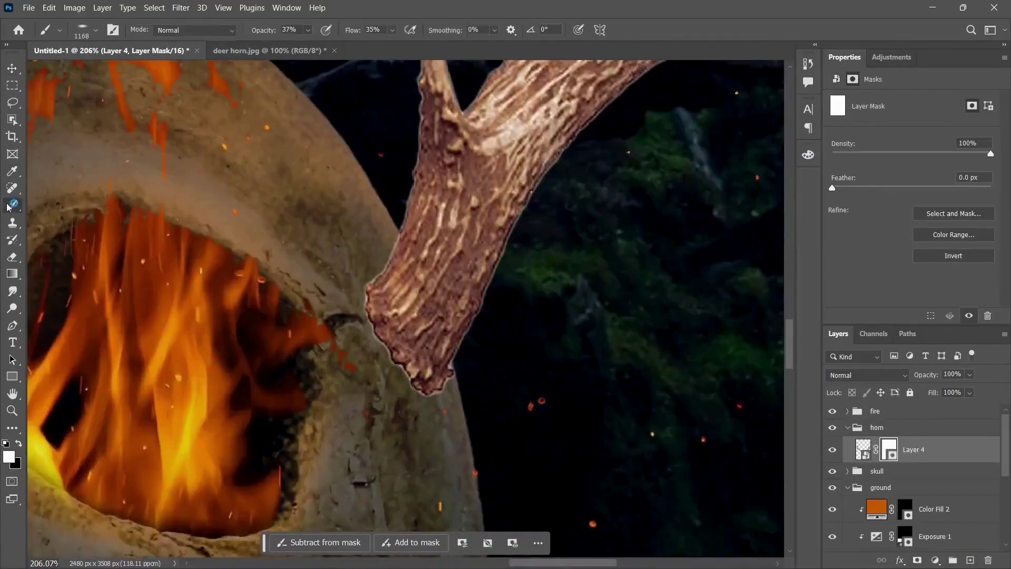
drag(571, 381, 223, 316)
right_click(360, 293)
mouse_move(434, 355)
mouse_down()
mouse_move(359, 364)
mouse_move(269, 265)
mouse_move(239, 147)
mouse_up()
double_click(490, 462)
scroll(426, 402, up, 10)
key(x)
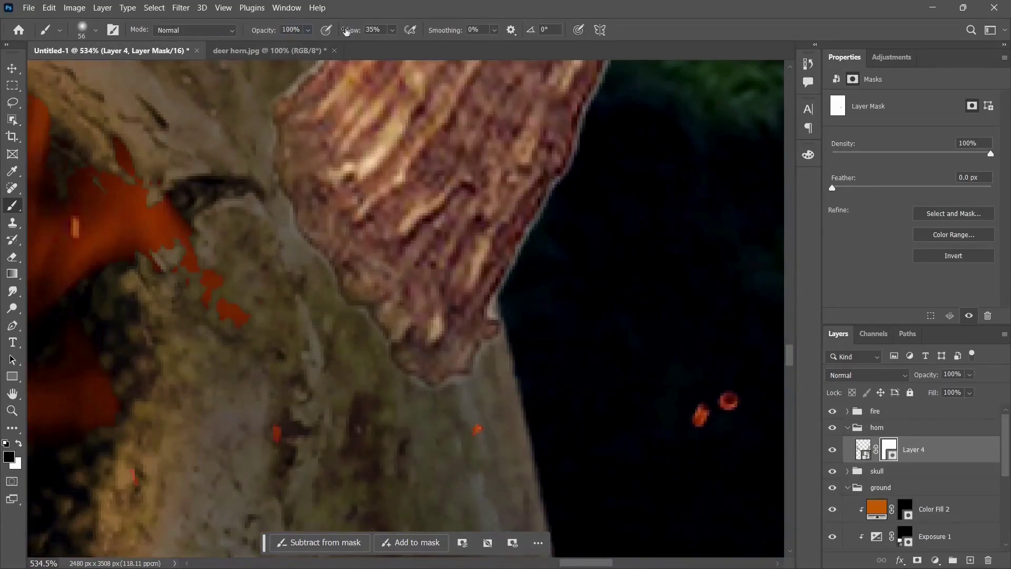
drag(346, 30, 353, 31)
drag(452, 400, 402, 433)
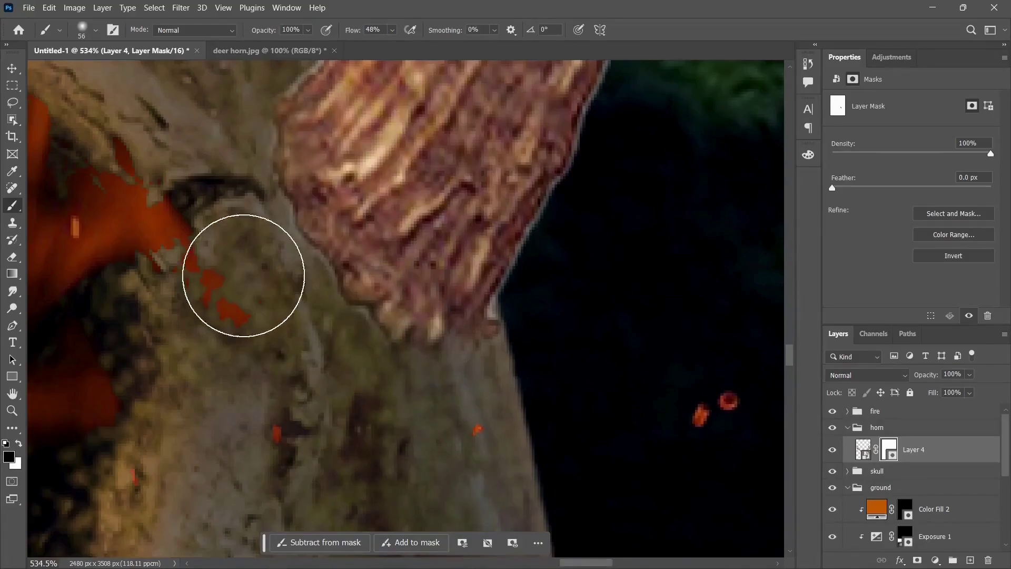
- Blend the left antler's base into the skull by masking its edges in black, repainting the over-erased tip in white
scroll(356, 371, down, 3)
scroll(355, 371, down, 5)
scroll(286, 388, up, 8)
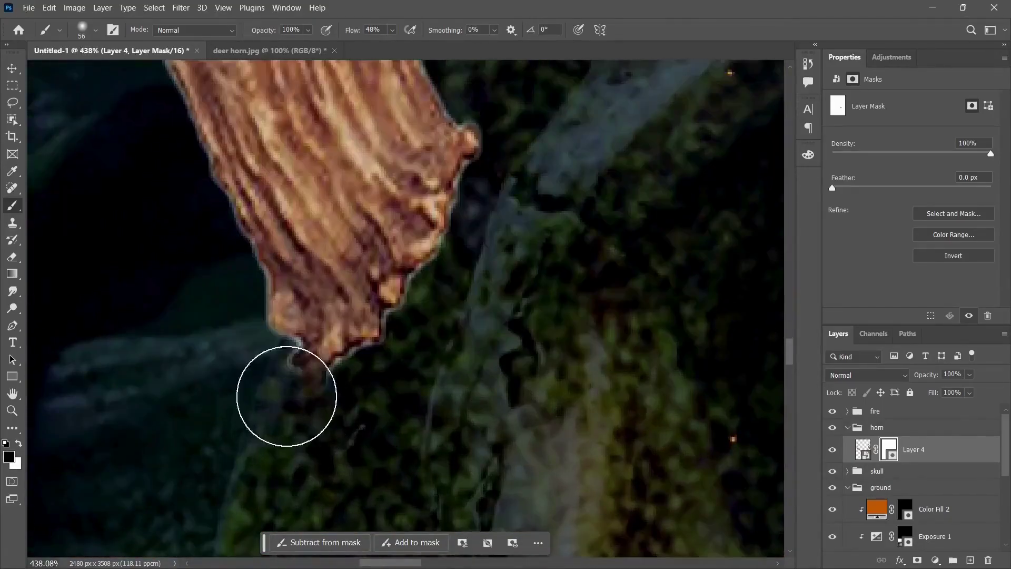
key(x)
drag(319, 356, 325, 351)
key(x)
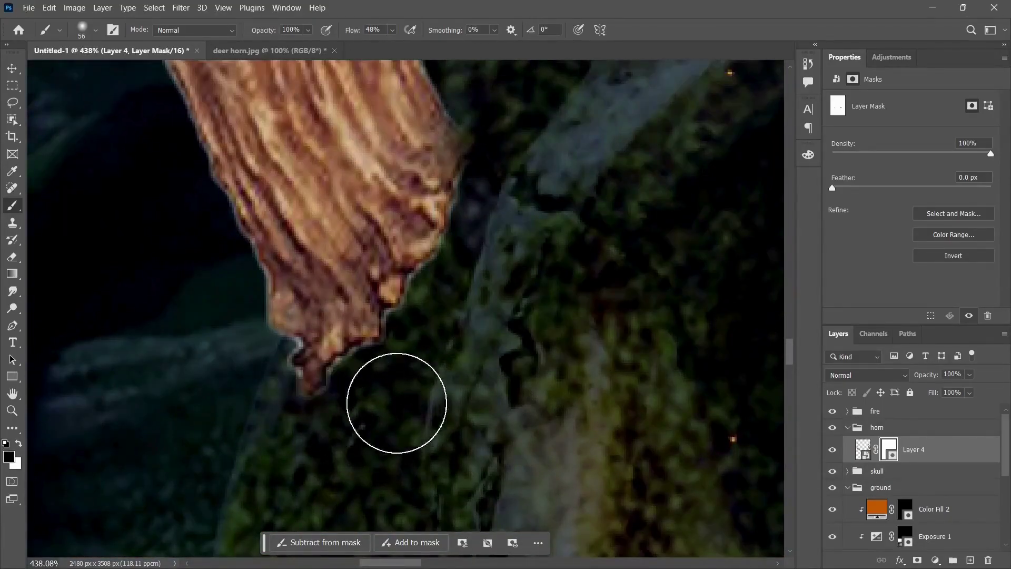
mouse_move(400, 390)
mouse_down()
mouse_move(467, 298)
mouse_move(507, 178)
mouse_up()
drag(230, 377, 381, 413)
scroll(381, 413, down, 8)
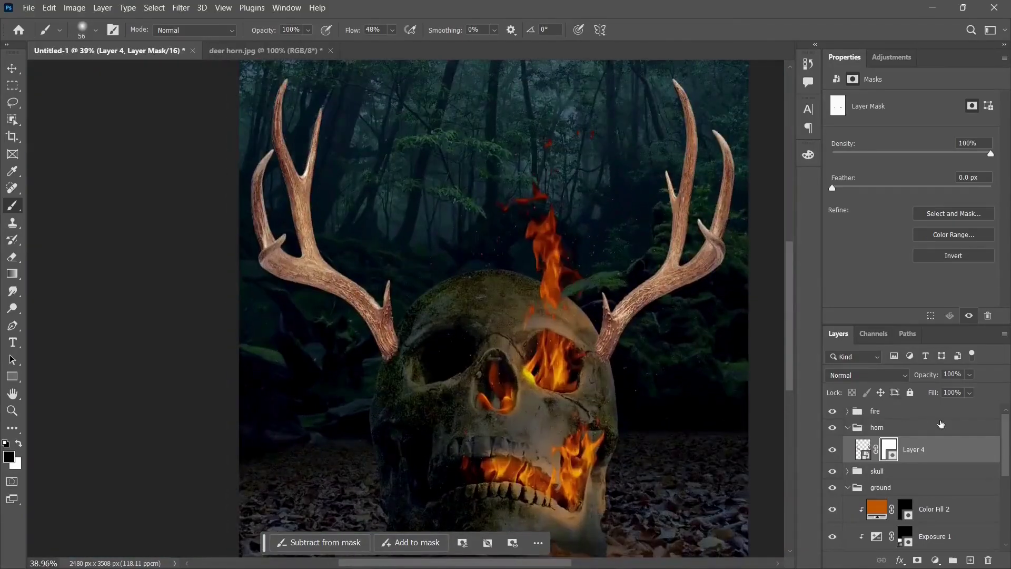
- Darken the antlers with two clipped Curves adjustments, one lowering the white point and one moving midtone input 129 to output 110
click(893, 58)
click(892, 140)
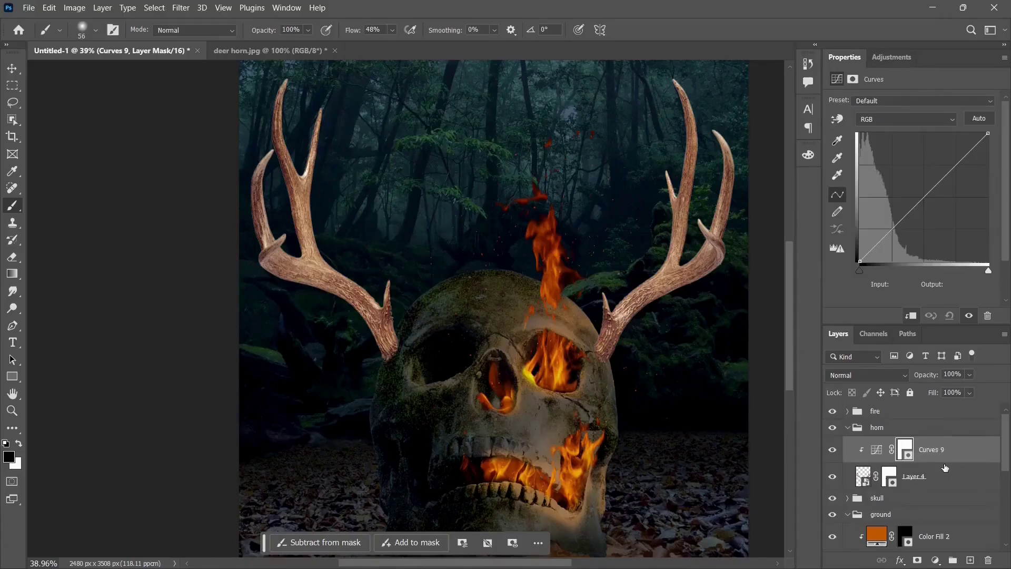
drag(989, 134, 996, 217)
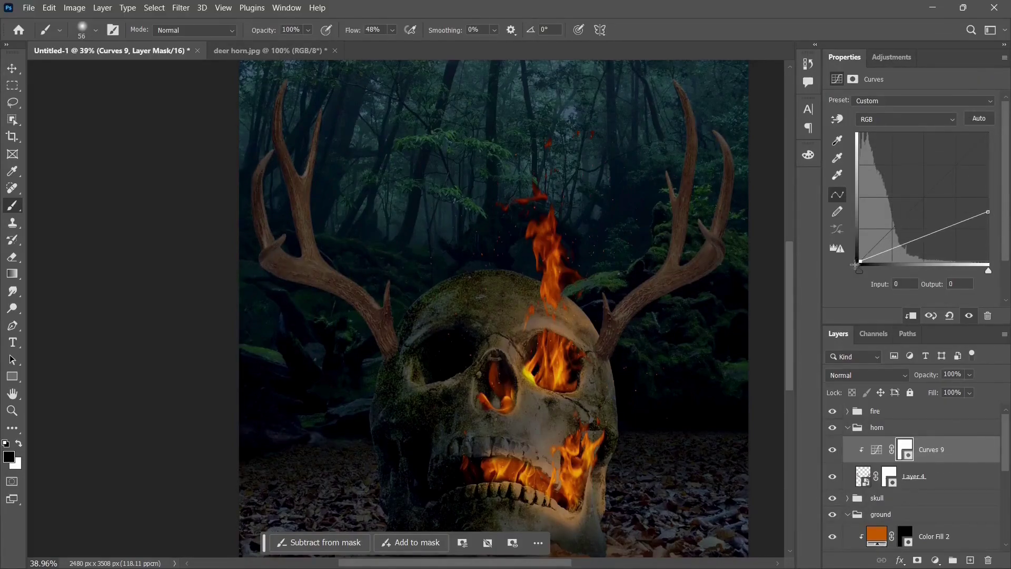
click(892, 57)
click(892, 140)
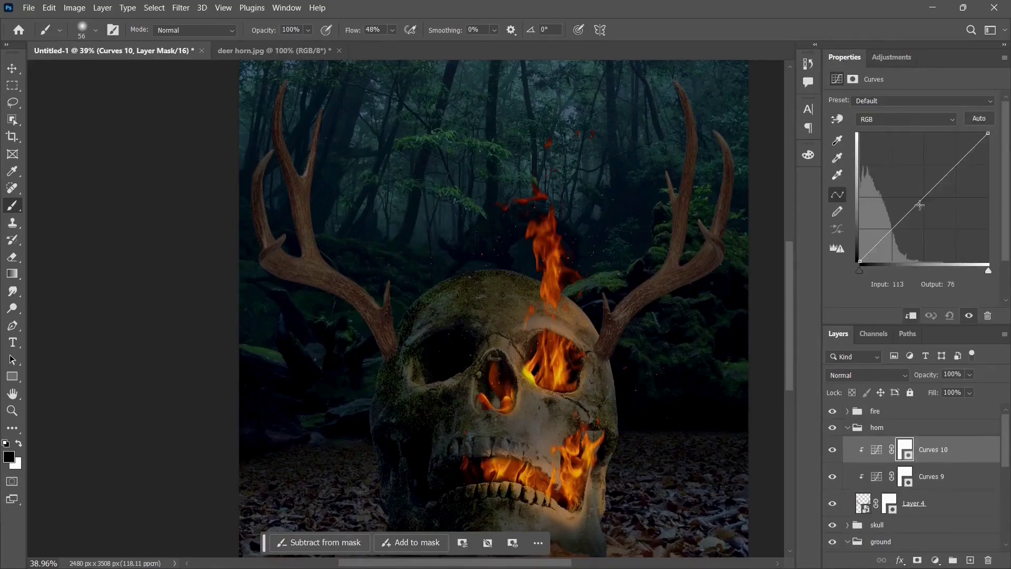
drag(922, 199, 925, 206)
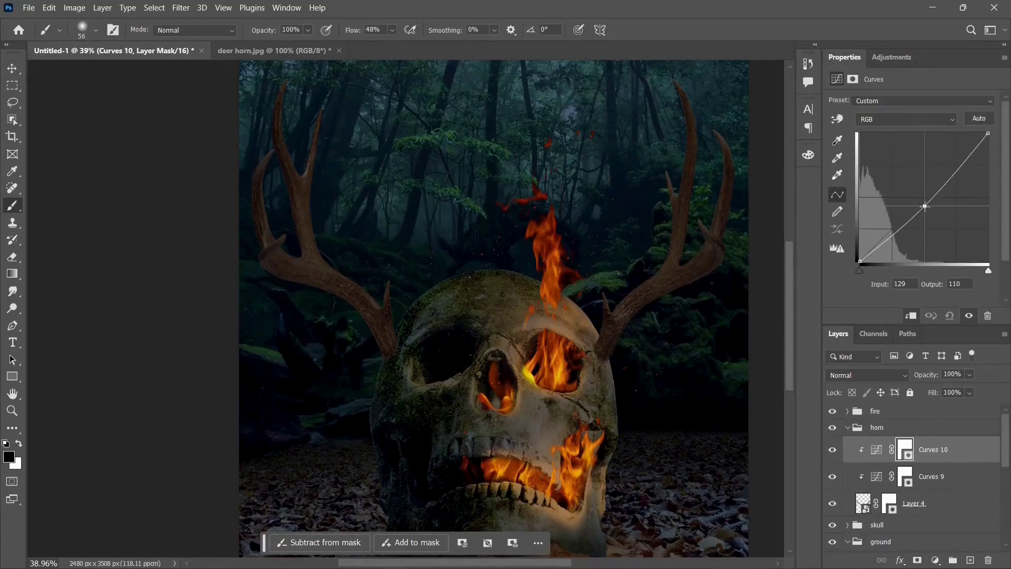
- Add a clipped Color Balance to the antlers with midtones at -17 cyan, -10 magenta and shadows at -12 cyan, -6 magenta
click(885, 59)
click(865, 160)
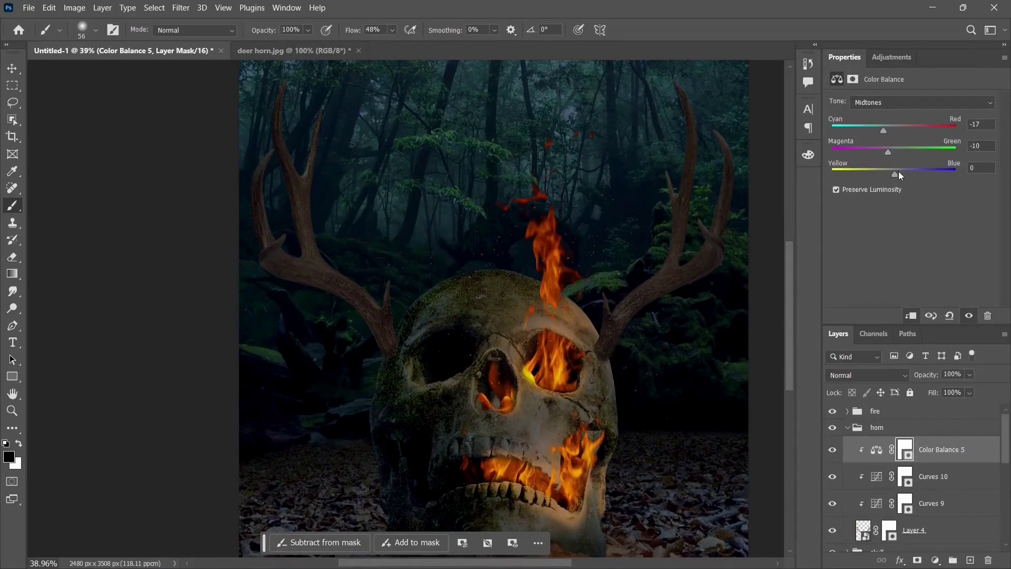
click(897, 102)
click(894, 115)
drag(894, 130, 891, 151)
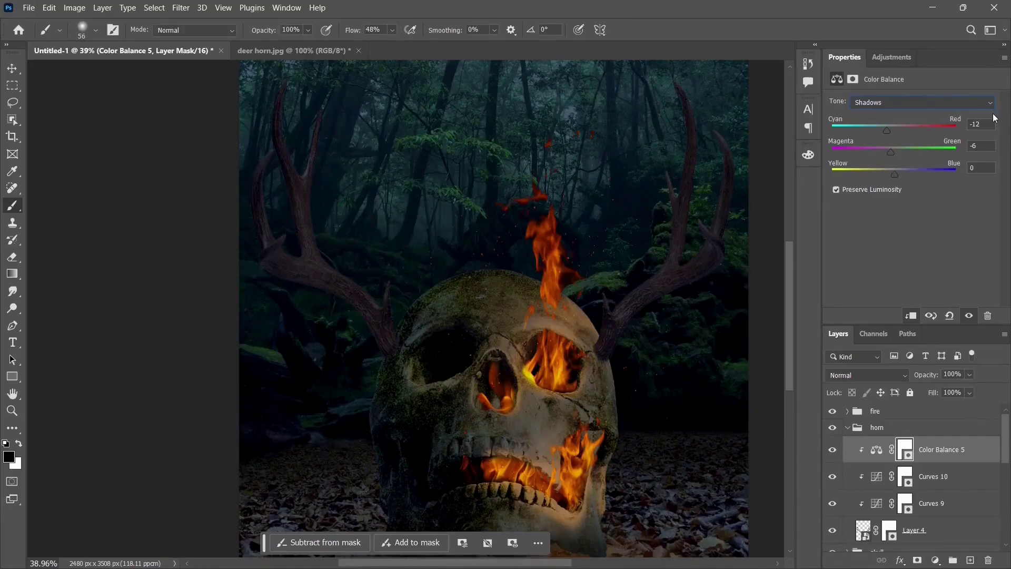
drag(895, 175, 894, 176)
- Shift the antlers' Color Balance highlights toward red and yellow with a touch of magenta
click(893, 102)
click(889, 138)
drag(892, 132, 900, 130)
drag(894, 152, 893, 152)
drag(896, 173, 879, 174)
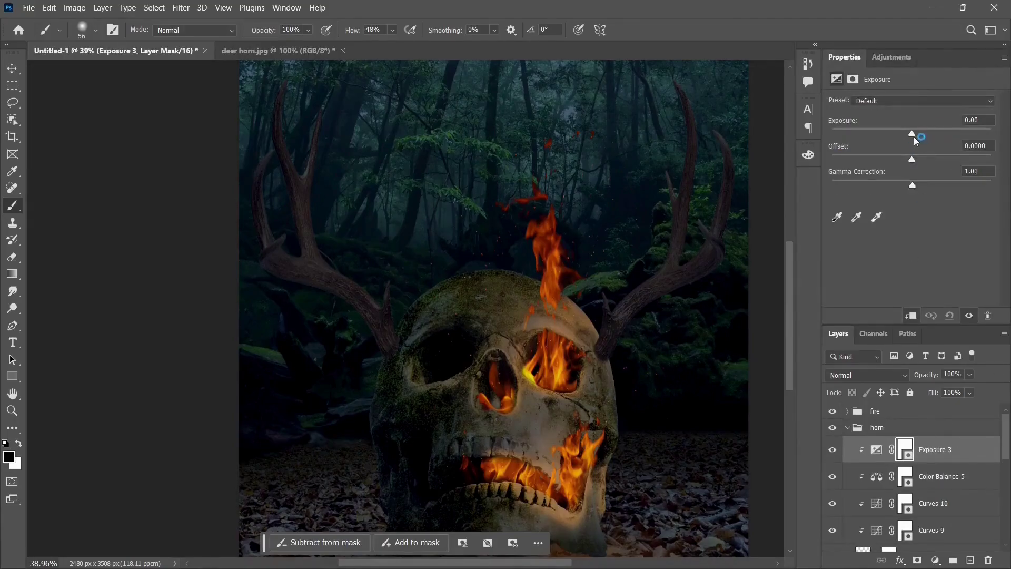
- Set the antlers' Exposure to -2.41, invert its mask, and paint the right antler's base darker in white at 70% opacity
drag(914, 136, 882, 144)
key(ctrl+i)
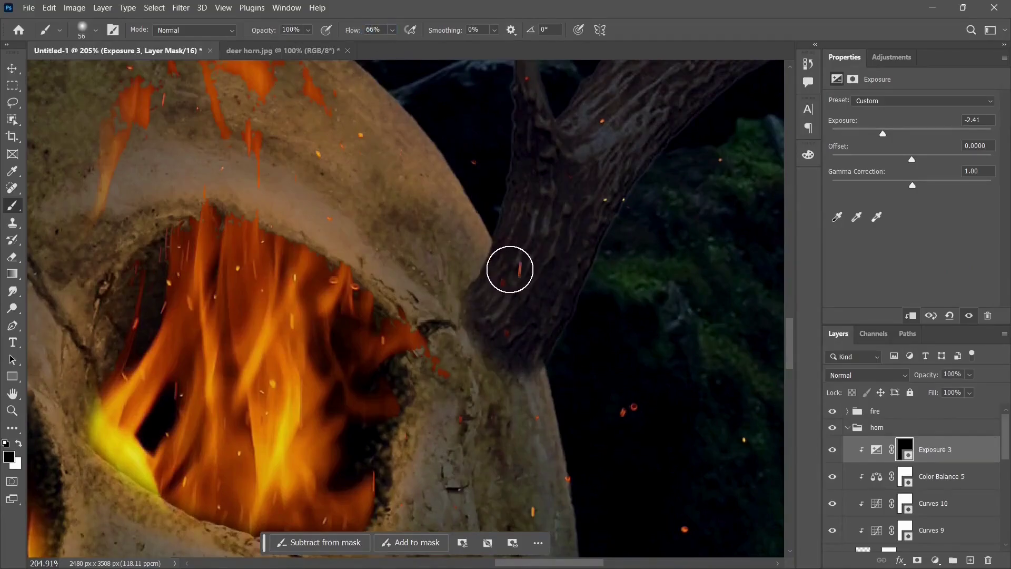
key(x)
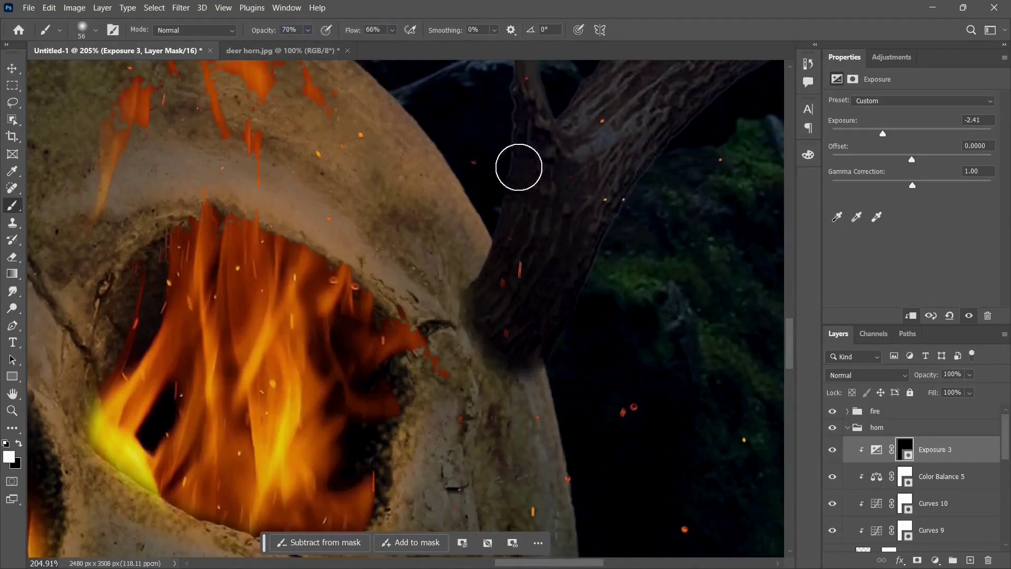
scroll(650, 220, up, 1)
scroll(674, 345, down, 8)
scroll(721, 350, up, 10)
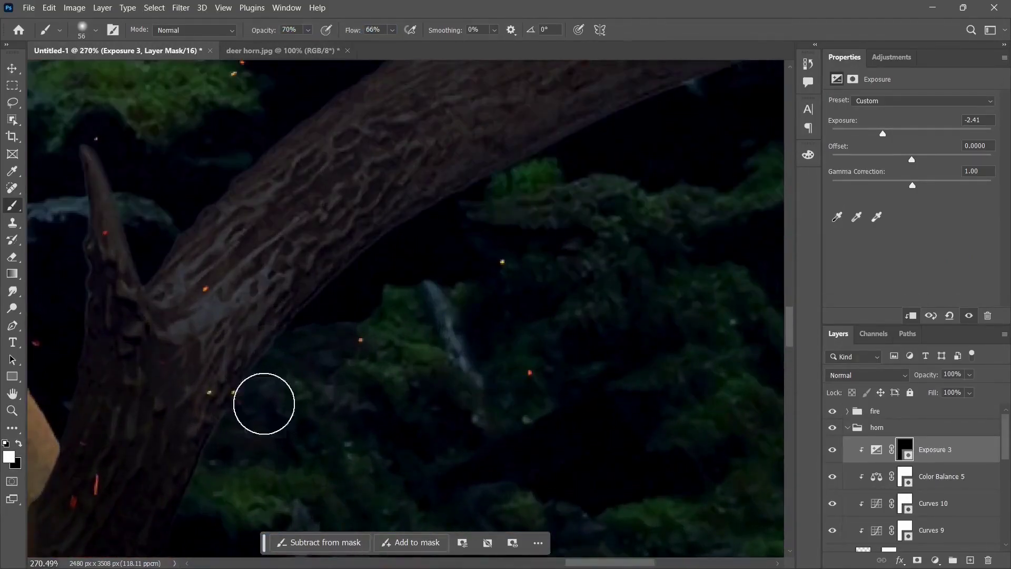
- Darken the right antler's main beam and upper tines by painting white on the Exposure mask, enlarging the soft brush to 105 px
mouse_move(124, 479)
mouse_down()
mouse_move(445, 203)
mouse_move(564, 134)
mouse_up()
scroll(456, 386, up, 2)
scroll(719, 180, down, 7)
drag(664, 260, 415, 492)
scroll(411, 491, up, 3)
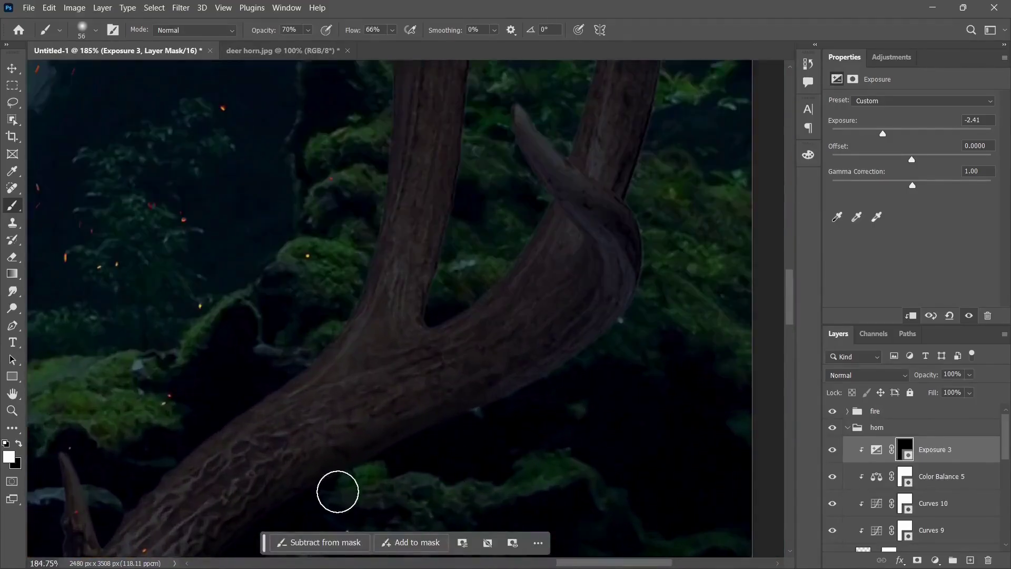
key(bracketright)
key(bracketright)
key(bracketright)
key(bracketright)
key(bracketright)
scroll(594, 323, up, 5)
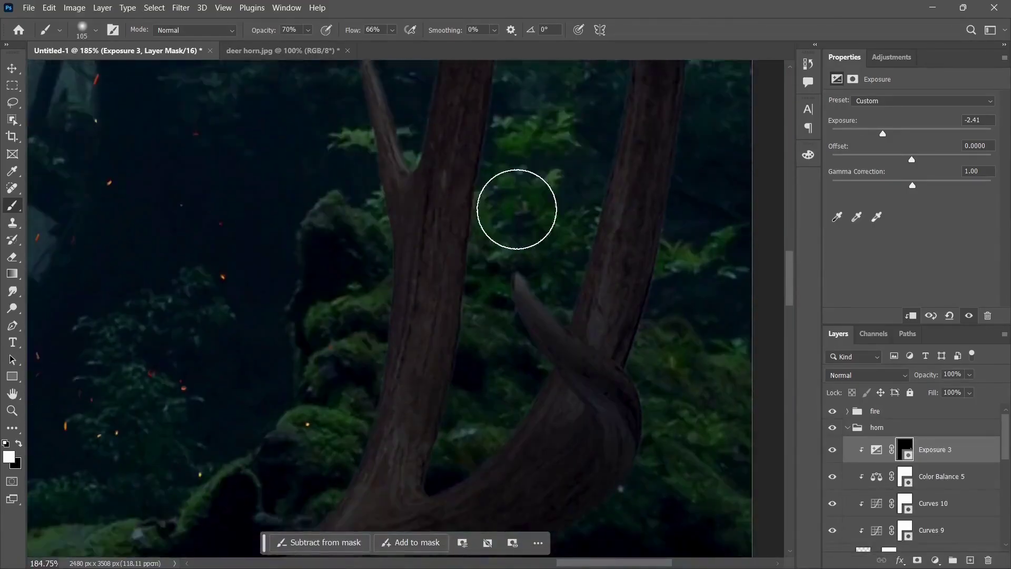
scroll(474, 403, down, 3)
scroll(490, 416, up, 9)
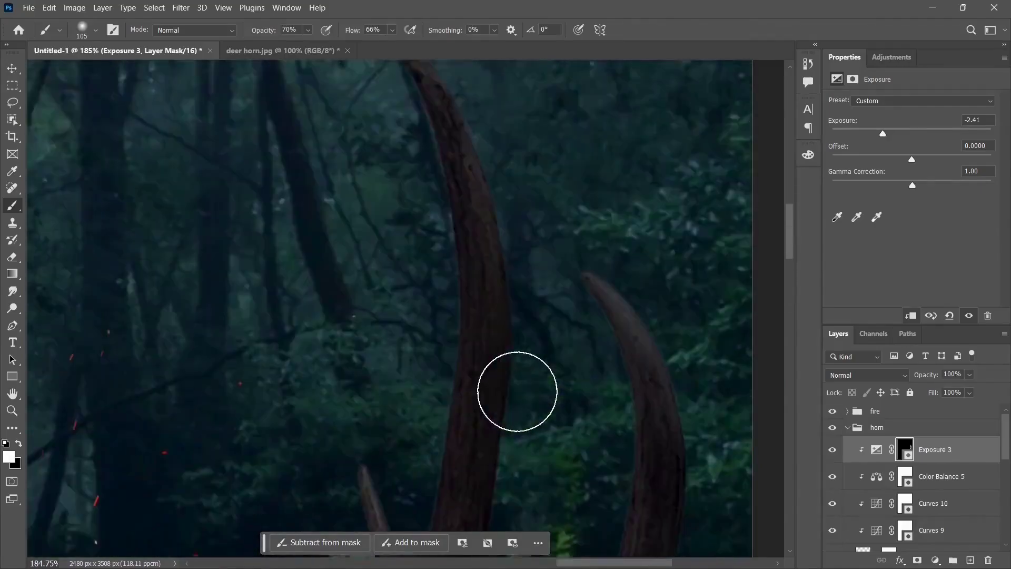
drag(506, 502, 482, 242)
- Paint white on the Exposure mask to darken the left antler's base, short spike and lower beam
scroll(481, 208, down, 10)
scroll(350, 417, up, 6)
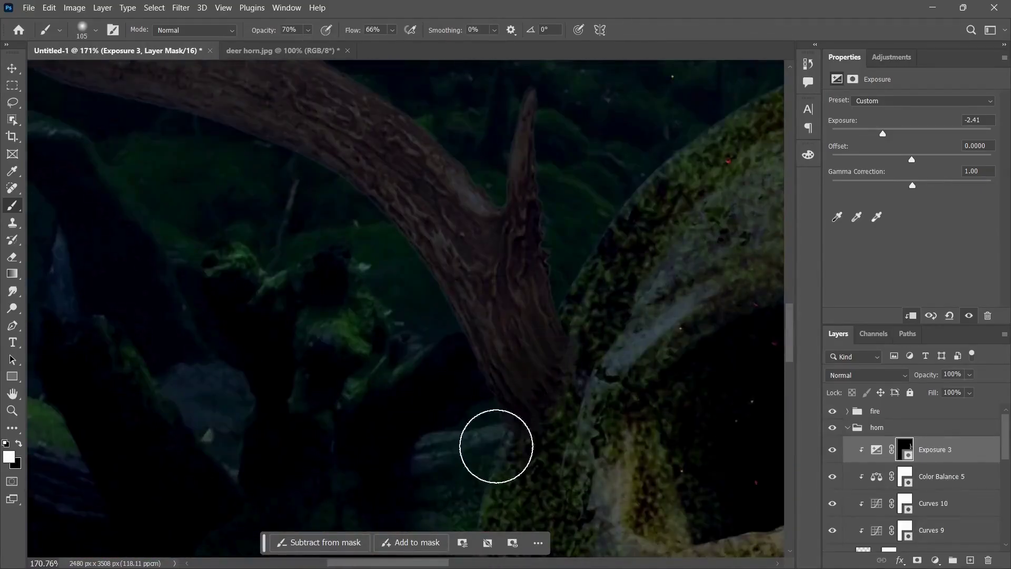
drag(117, 150, 82, 108)
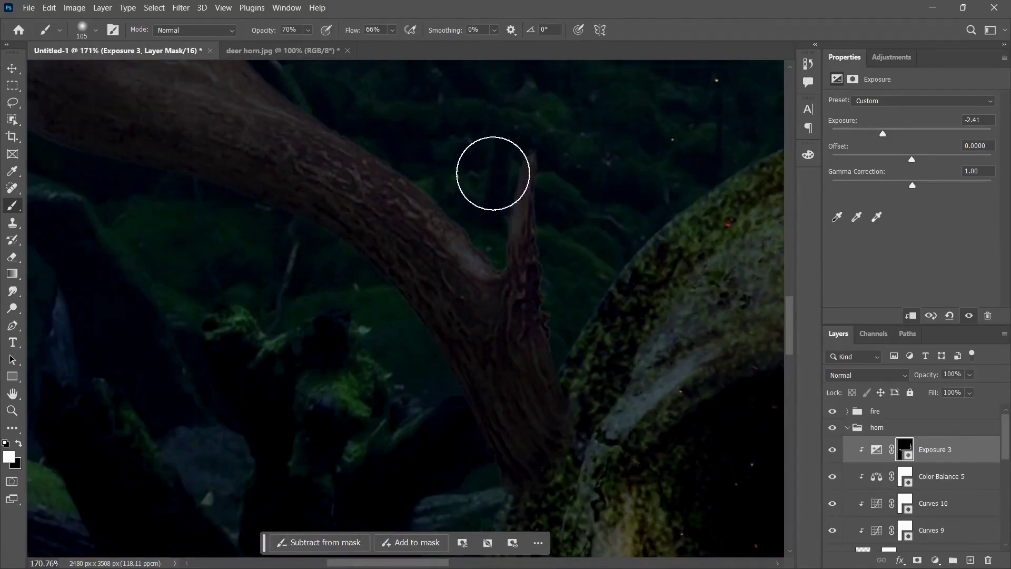
drag(494, 173, 493, 206)
drag(94, 316, 420, 519)
drag(363, 196, 340, 211)
scroll(341, 357, up, 5)
- Continue the Exposure darkening over the left antler's outer tine and forked upper beam
drag(262, 121, 249, 277)
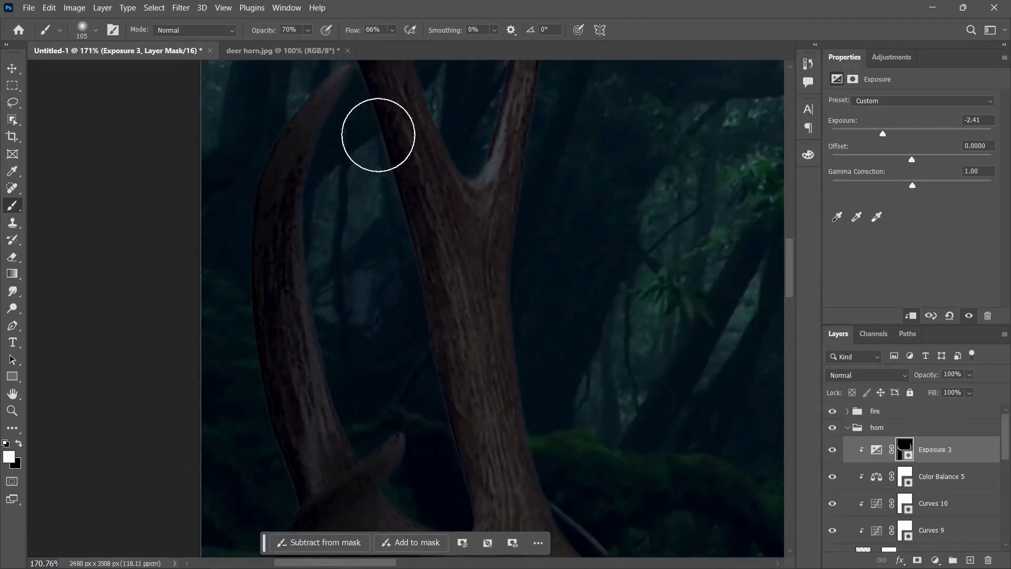
drag(378, 136, 456, 521)
scroll(467, 399, down, 3)
scroll(448, 337, up, 4)
drag(447, 336, 482, 506)
scroll(421, 368, up, 7)
drag(344, 321, 364, 128)
scroll(545, 196, down, 8)
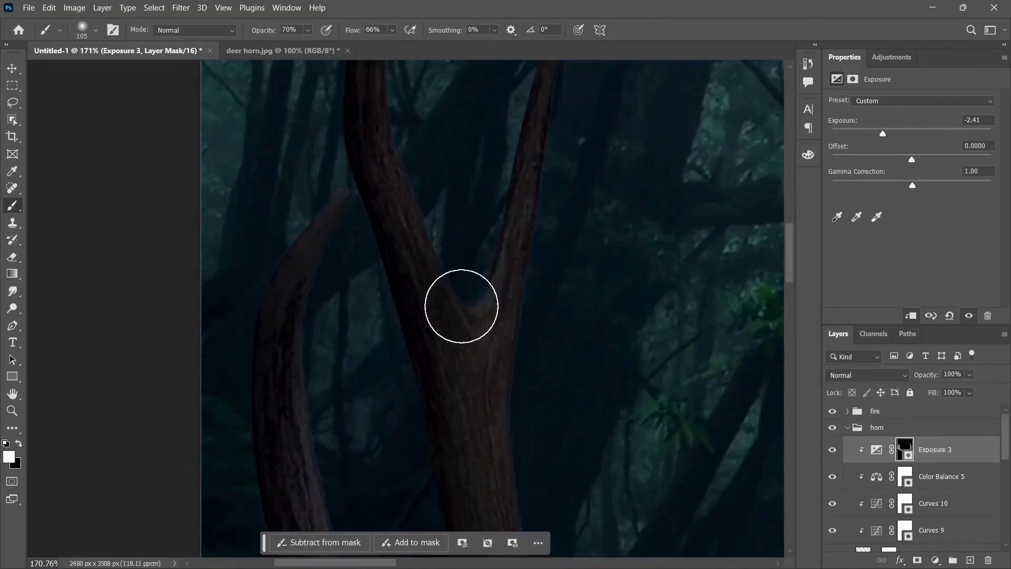
scroll(593, 417, right, 3)
- Add a clipped Solid Color fill to the antlers in orange sampled from the eye-socket flames, set to Screen at 84% opacity
scroll(529, 401, down, 6)
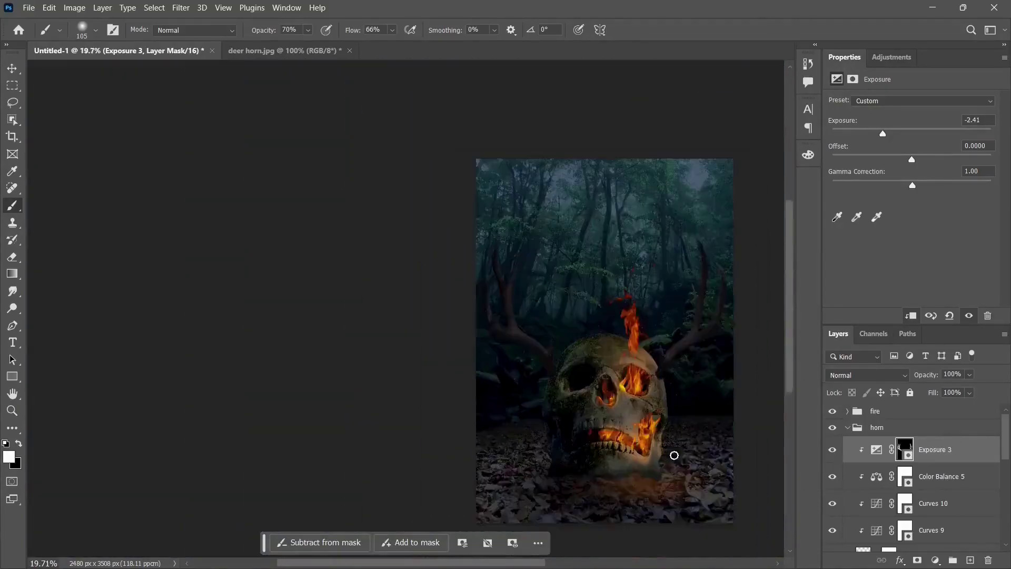
scroll(672, 454, up, 2)
click(970, 559)
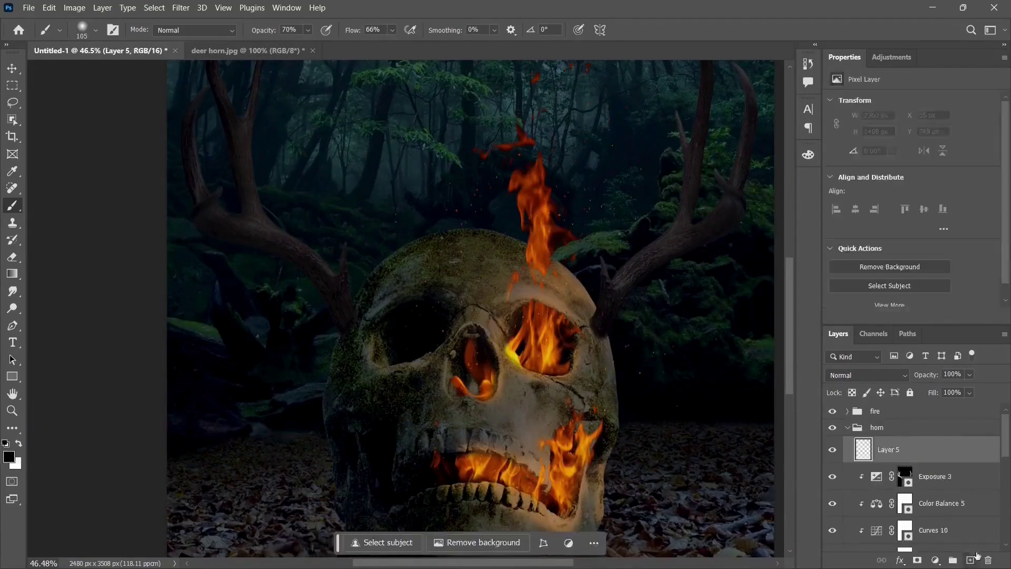
click(936, 559)
click(922, 325)
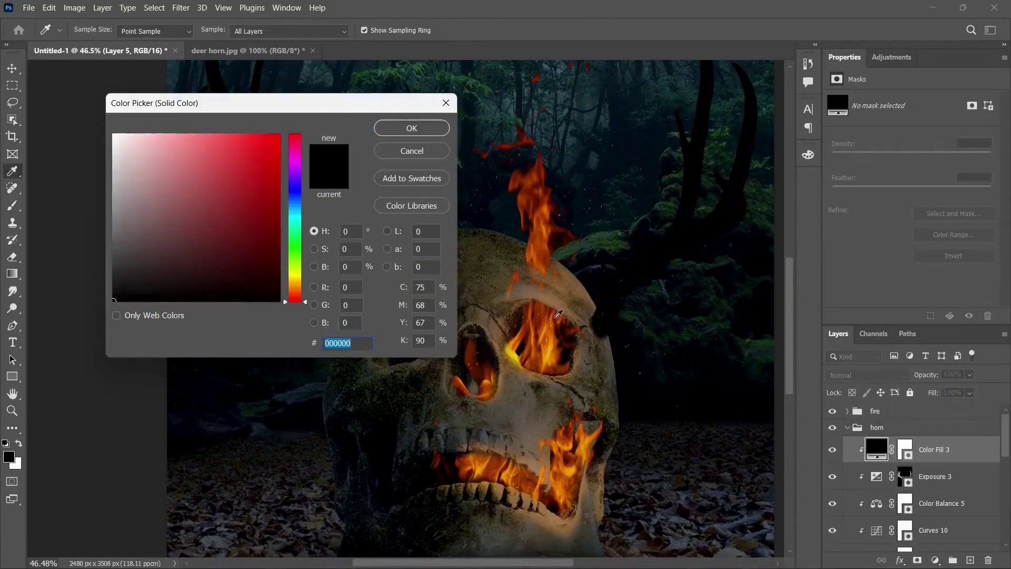
drag(558, 314, 548, 324)
click(412, 128)
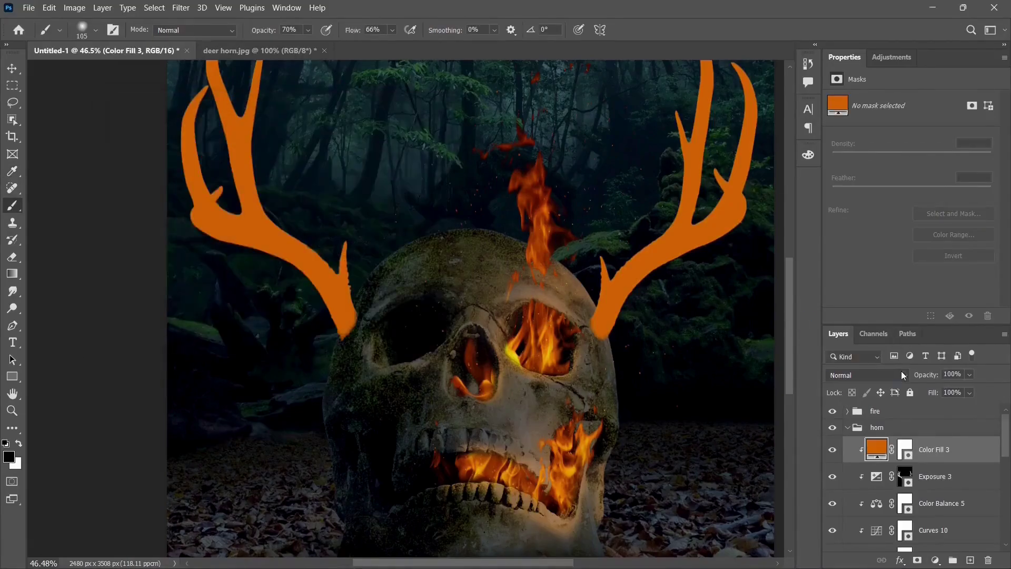
click(895, 375)
click(852, 311)
drag(935, 375, 923, 381)
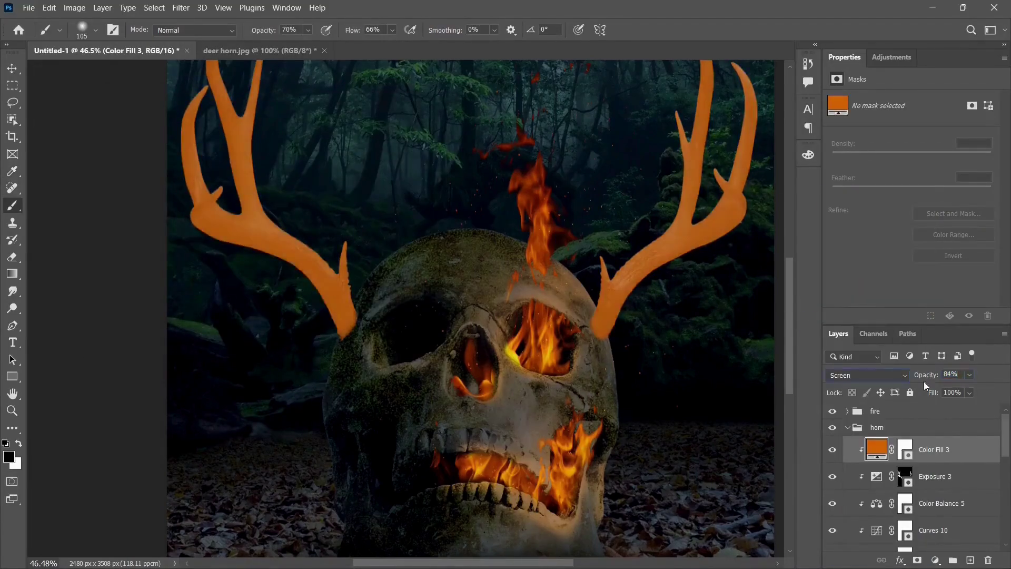
- Invert the orange fill's mask and paint its glow onto the right antler's short spike in white at 54% opacity and 40% flow
click(905, 446)
key(ctrl+i)
key(x)
scroll(662, 240, up, 5)
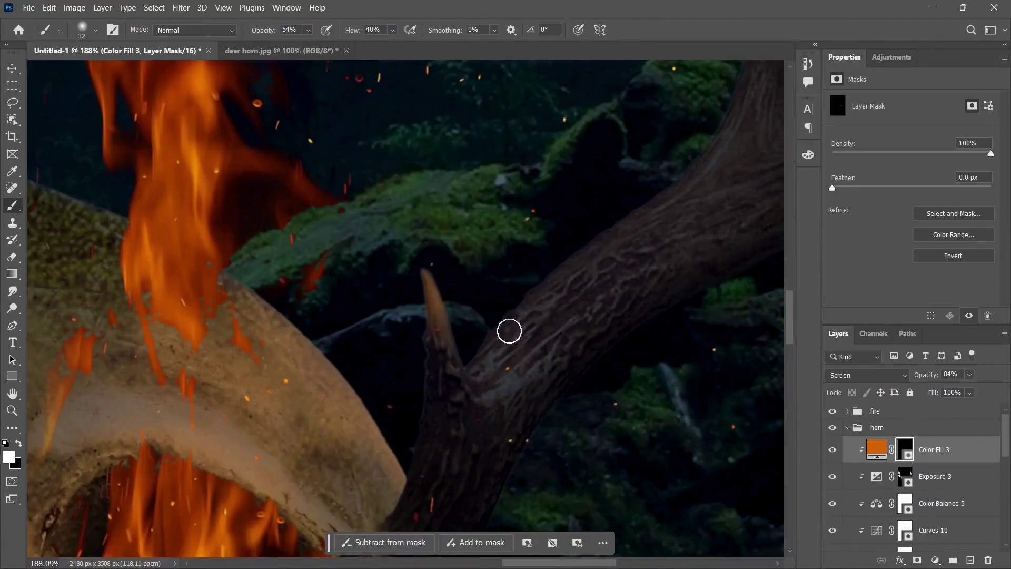
drag(591, 248, 724, 122)
scroll(598, 253, down, 4)
scroll(695, 269, up, 3)
key(ctrl+z)
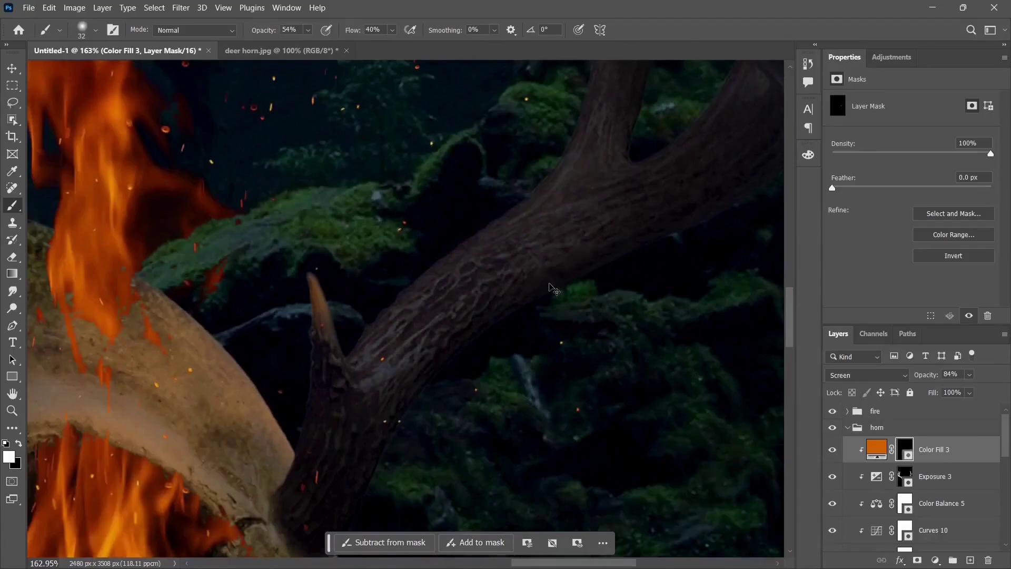
- Paint a broad orange glow along the right antler's main beam and base on the fill mask with a 221 px soft brush
alt+right_click(412, 205)
mouse_move(442, 211)
mouse_down()
mouse_move(397, 251)
mouse_move(465, 161)
mouse_up()
scroll(544, 192, up, 4)
scroll(543, 253, down, 4)
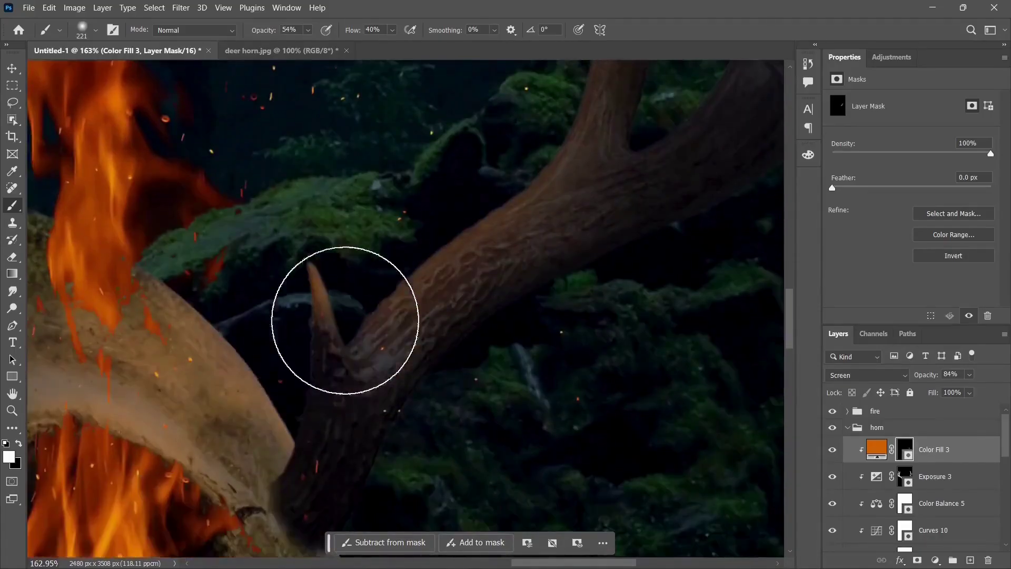
drag(345, 320, 266, 389)
drag(456, 252, 360, 296)
scroll(706, 295, down, 4)
scroll(718, 214, up, 4)
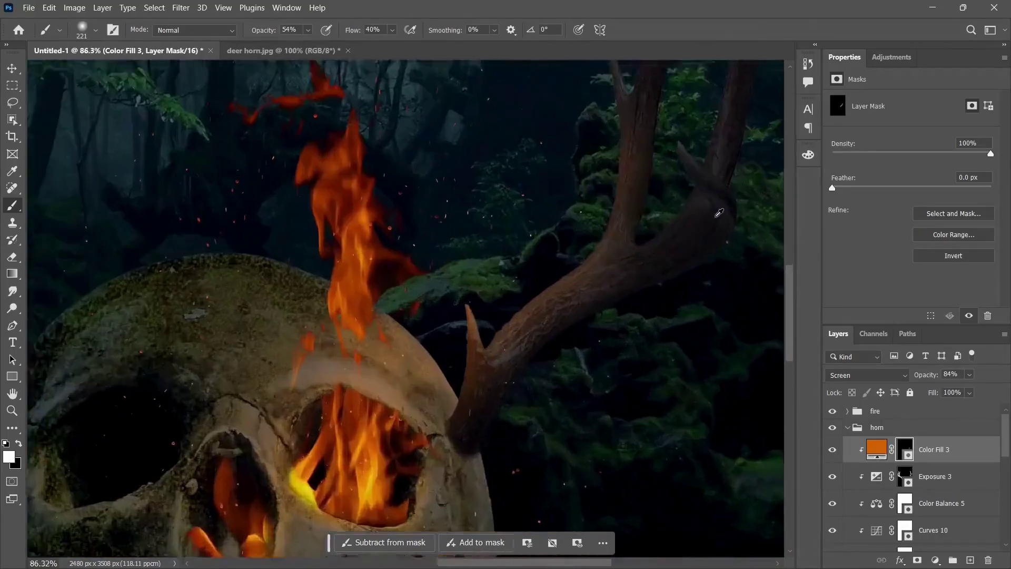
- Extend the orange glow up the flame-facing side of the right antler's inner upright tine
mouse_move(548, 245)
mouse_down()
mouse_move(533, 206)
mouse_move(535, 151)
mouse_up()
scroll(543, 163, up, 4)
scroll(552, 196, down, 6)
scroll(552, 205, up, 5)
mouse_move(551, 323)
mouse_down()
mouse_move(542, 194)
mouse_move(585, 125)
mouse_up()
scroll(511, 305, down, 4)
scroll(638, 428, up, 5)
- Paint and refine the orange glow around the right antler's outer bend and its small curved tine, alternating white and black
drag(598, 316, 587, 328)
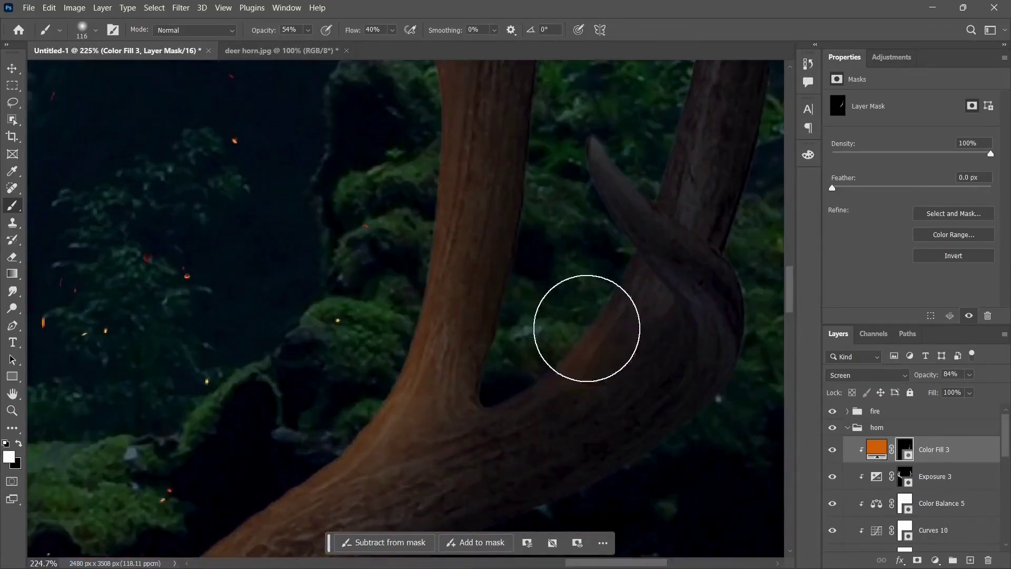
scroll(603, 270, up, 1)
drag(600, 211, 711, 312)
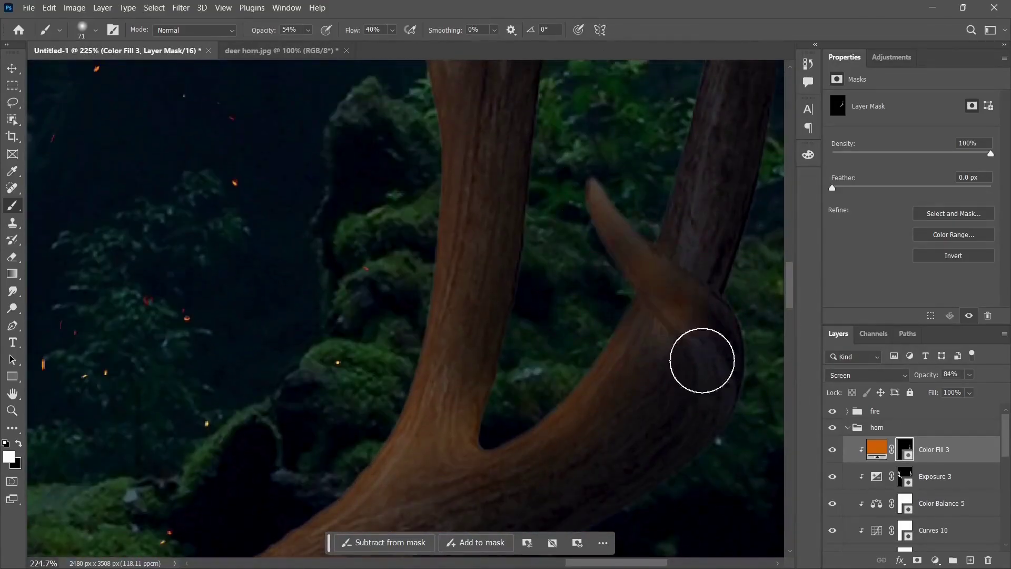
scroll(702, 360, up, 3)
key(x)
scroll(718, 145, down, 5)
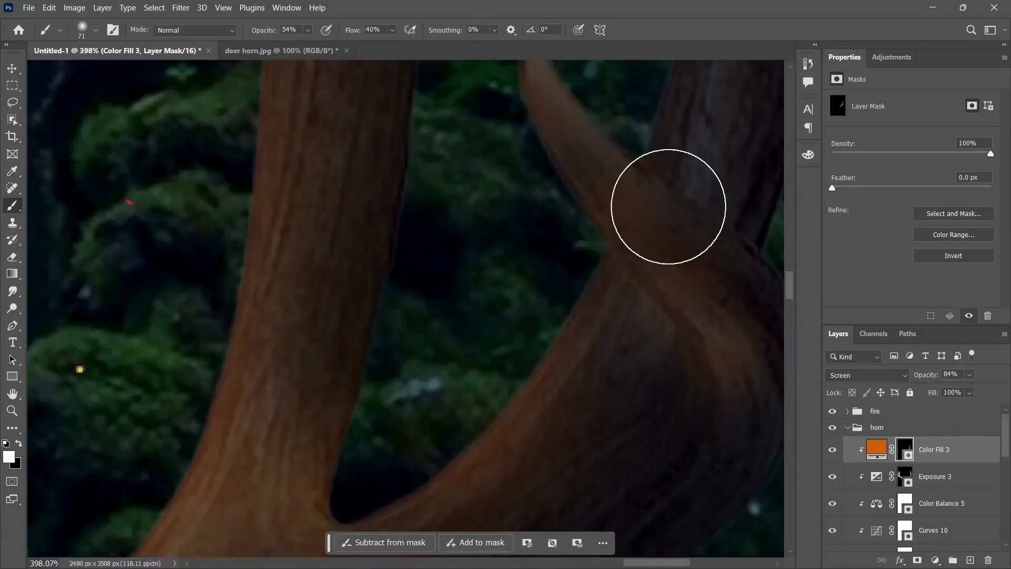
scroll(645, 140, up, 3)
key(x)
scroll(636, 229, down, 6)
scroll(479, 415, up, 5)
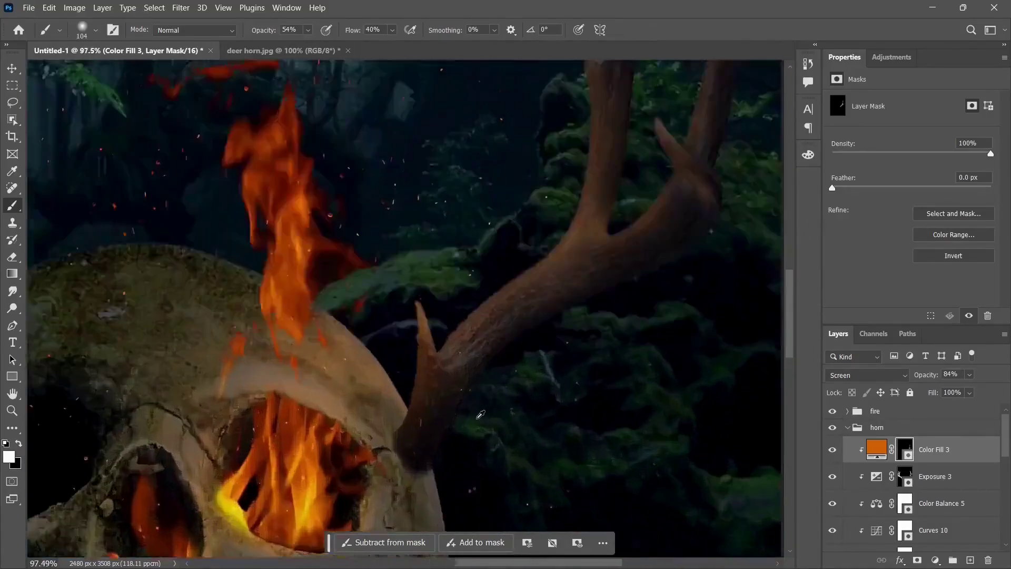
- Strengthen the orange glow on the right antler and add it to the left antler with a 170 px soft brush
mouse_move(363, 212)
mouse_down()
mouse_move(323, 314)
mouse_move(323, 343)
mouse_up()
scroll(655, 194, down, 3)
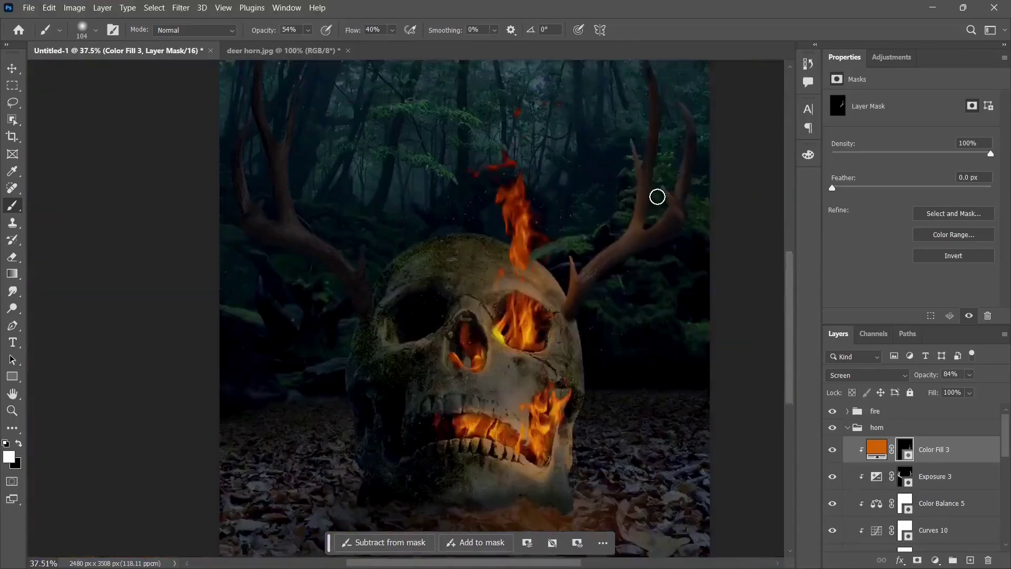
scroll(621, 311, up, 3)
scroll(530, 232, down, 3)
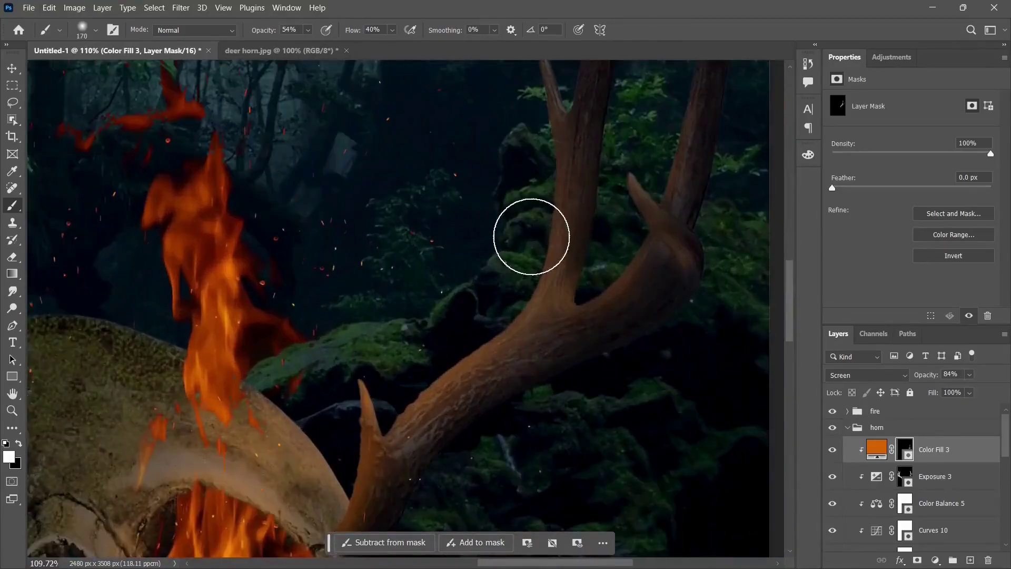
scroll(458, 401, up, 3)
scroll(300, 279, down, 3)
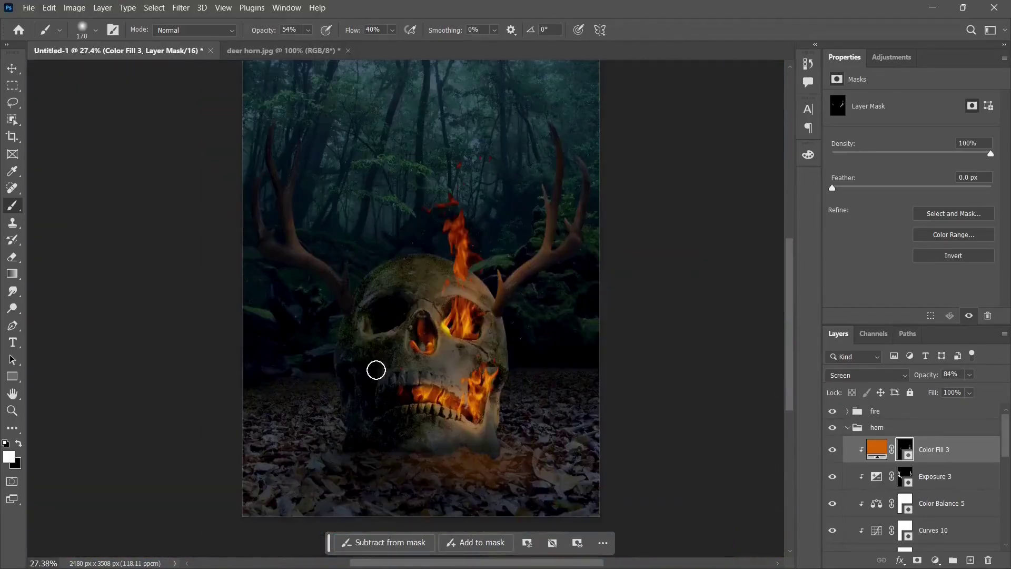
scroll(358, 306, up, 3)
scroll(332, 211, down, 3)
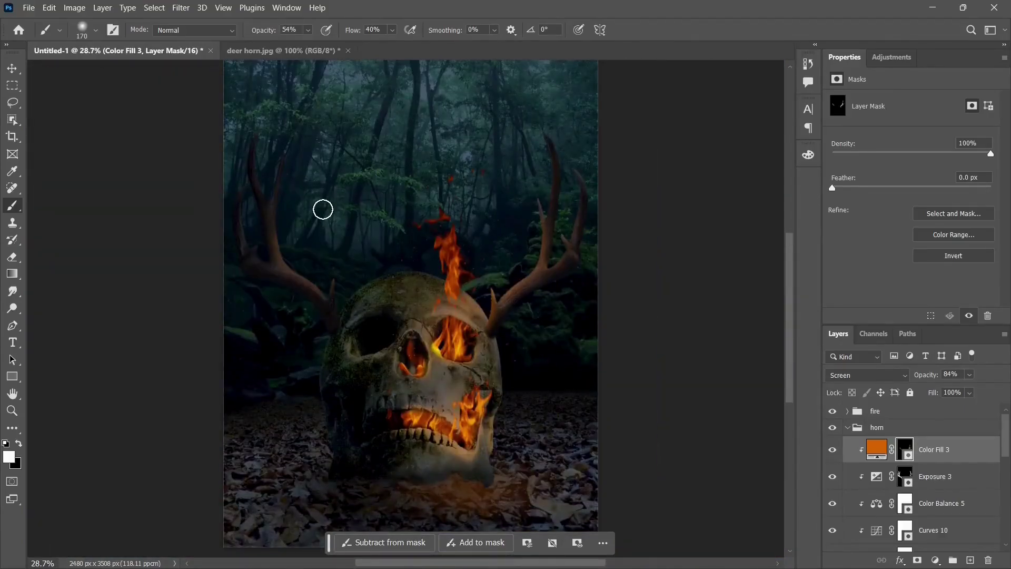
- Reduce the antlers' orange Color Fill layer opacity to 70%
scroll(337, 221, down, 2)
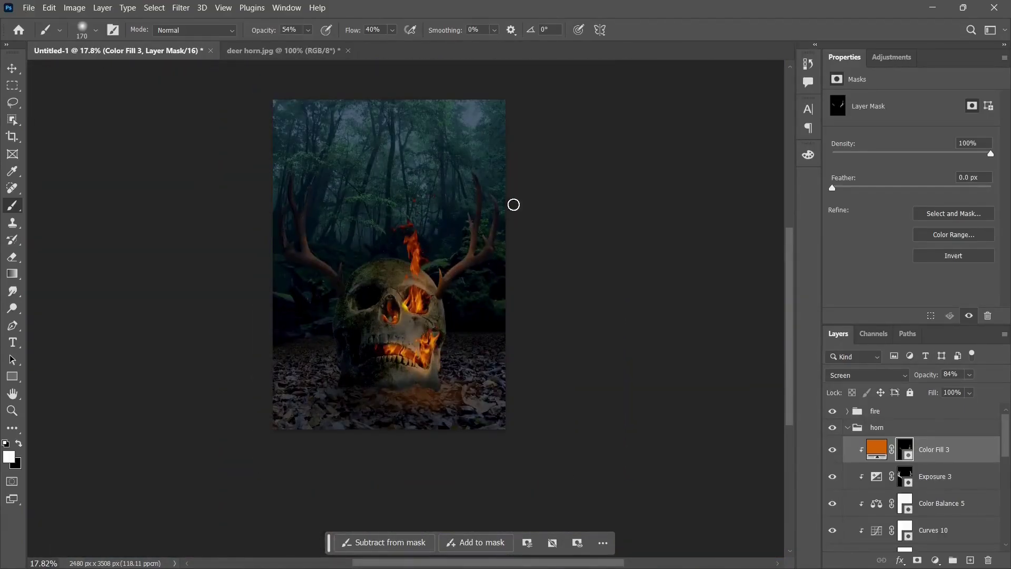
scroll(447, 245, up, 2)
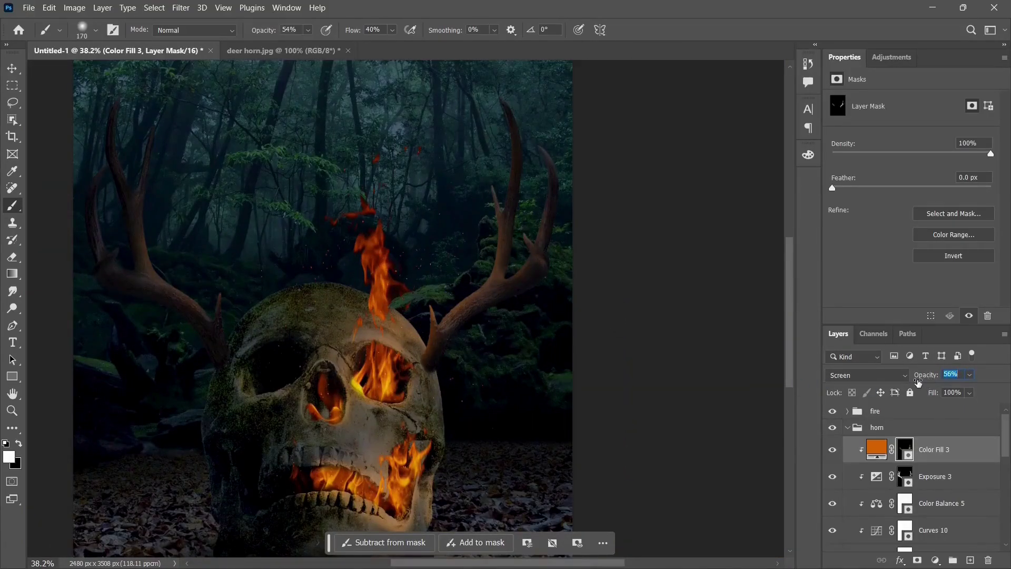
scroll(614, 309, down, 2)
scroll(305, 296, up, 1)
scroll(305, 307, down, 1)
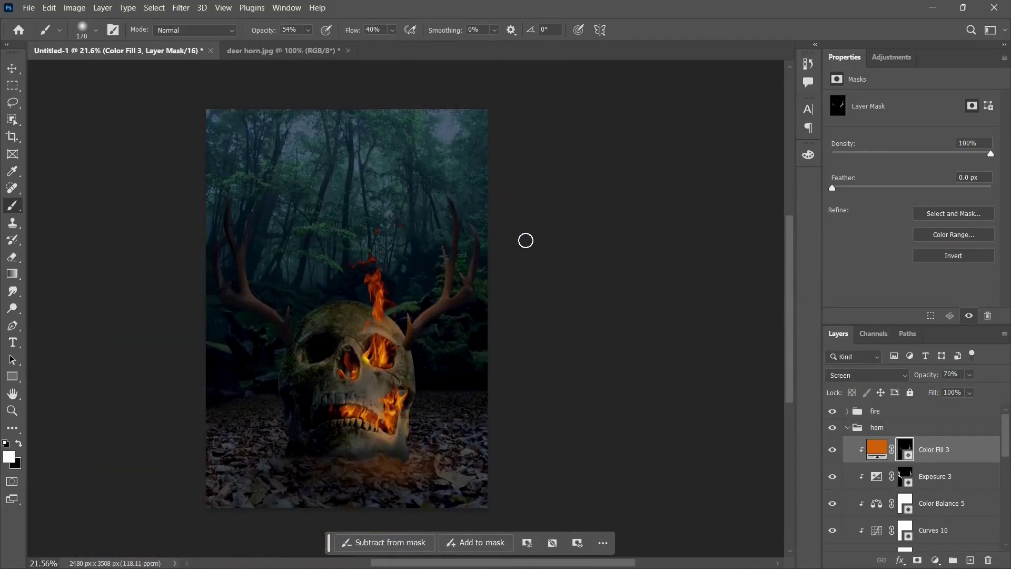
- Paint the orange glow onto the upper tips of both antlers with a 94 px soft brush
scroll(471, 228, up, 4)
right_click(449, 316)
click(490, 156)
drag(506, 319, 487, 319)
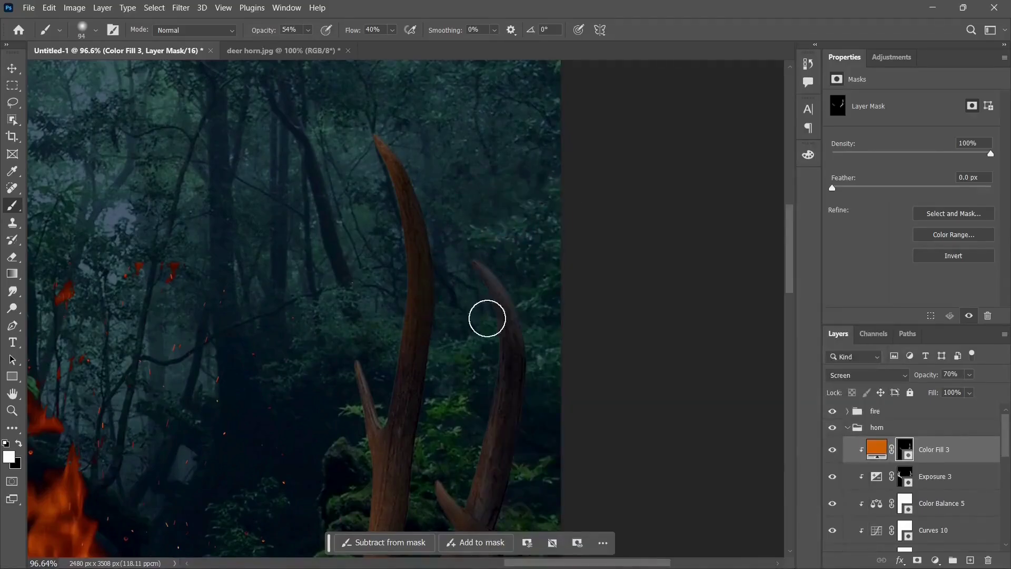
scroll(487, 318, up, 1)
scroll(223, 352, down, 4)
scroll(208, 238, up, 4)
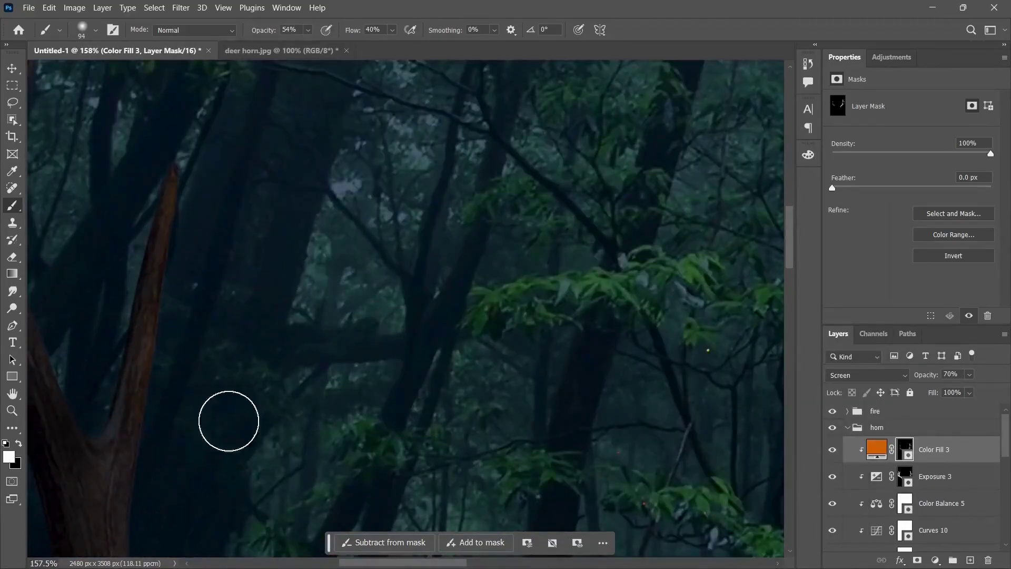
scroll(229, 421, down, 4)
scroll(422, 405, down, 2)
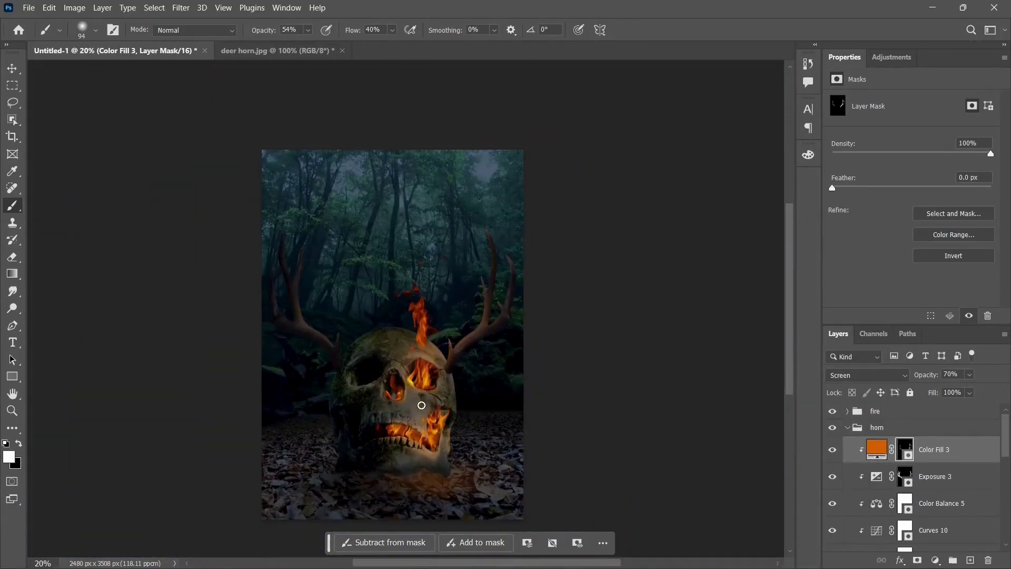
scroll(433, 362, up, 1)
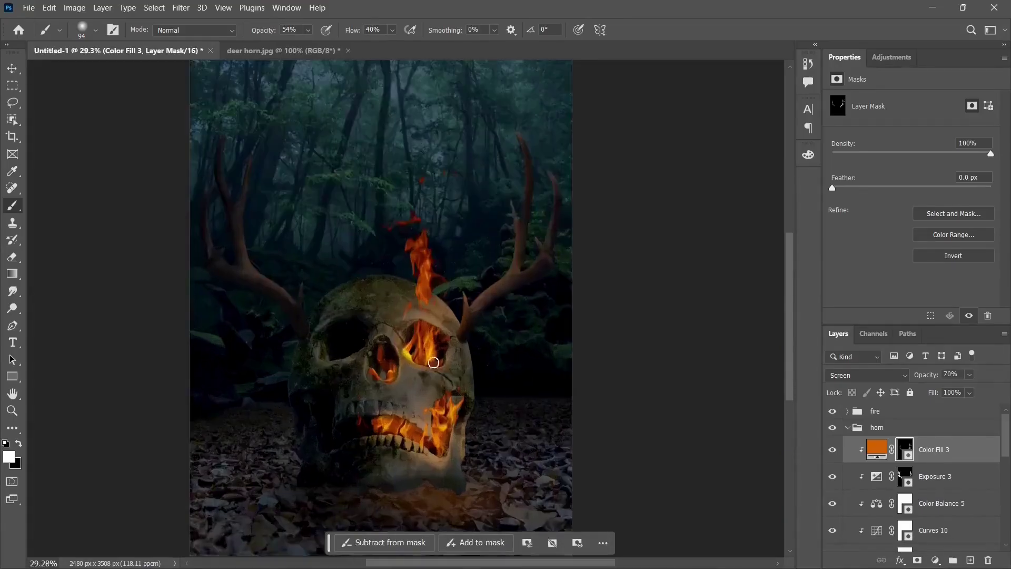
- Open wine.jpg, select the whiskey bottle with the Object Selection tool, and isolate it with a layer mask
key(ctrl+o)
double_click(548, 409)
key(w)
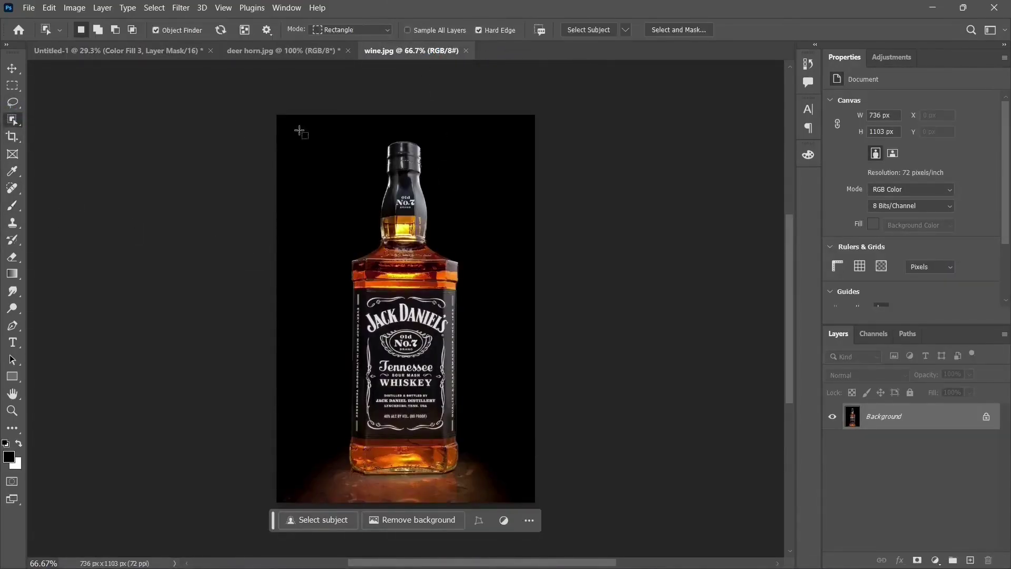
drag(299, 130, 506, 477)
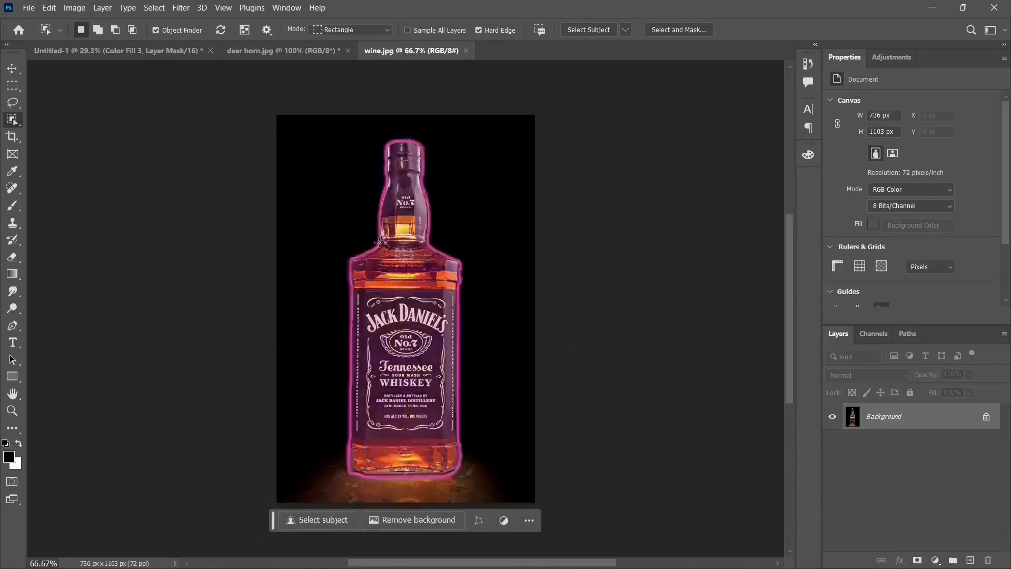
click(380, 243)
click(917, 559)
- Clean the leftover fringe around the bottle's lower-left corner on its mask with a 35 px soft black brush
scroll(323, 384, up, 8)
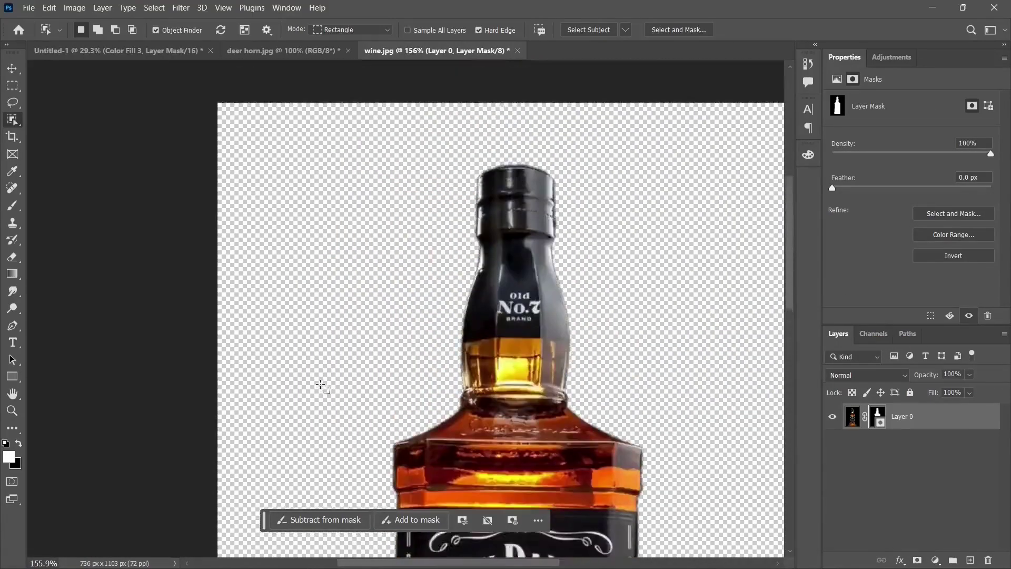
key(b)
scroll(429, 388, up, 2)
key(bracketleft)
key(bracketleft)
key(bracketleft)
key(bracketleft)
key(bracketleft)
key(bracketleft)
key(x)
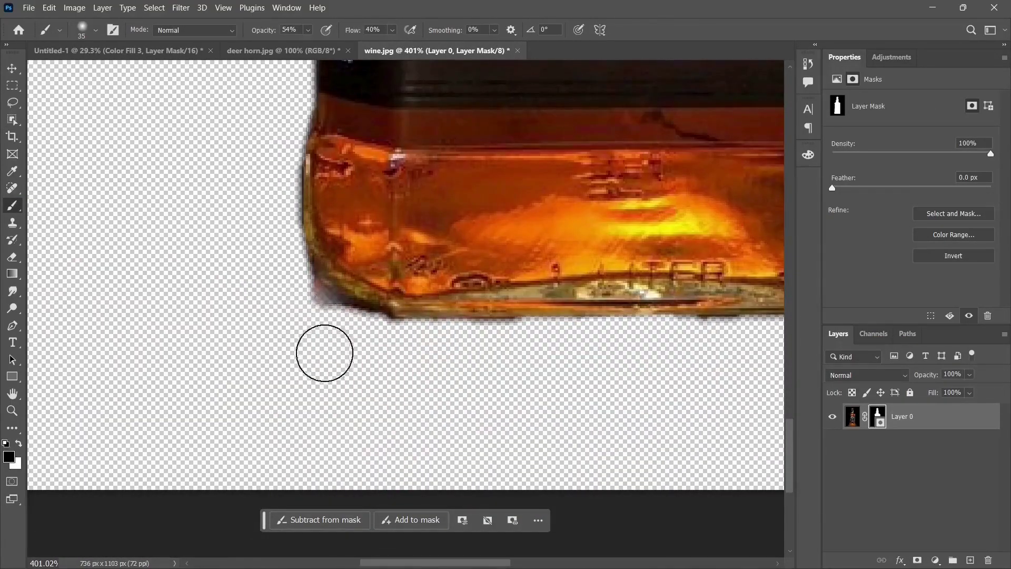
drag(333, 283, 328, 288)
drag(720, 349, 639, 352)
key(ctrl+z)
scroll(592, 227, down, 11)
- Bring the masked bottle into the skull composition beneath the skull group and convert it to a smart object
mouse_move(932, 413)
mouse_down()
mouse_move(132, 54)
mouse_move(410, 166)
mouse_up()
click(505, 236)
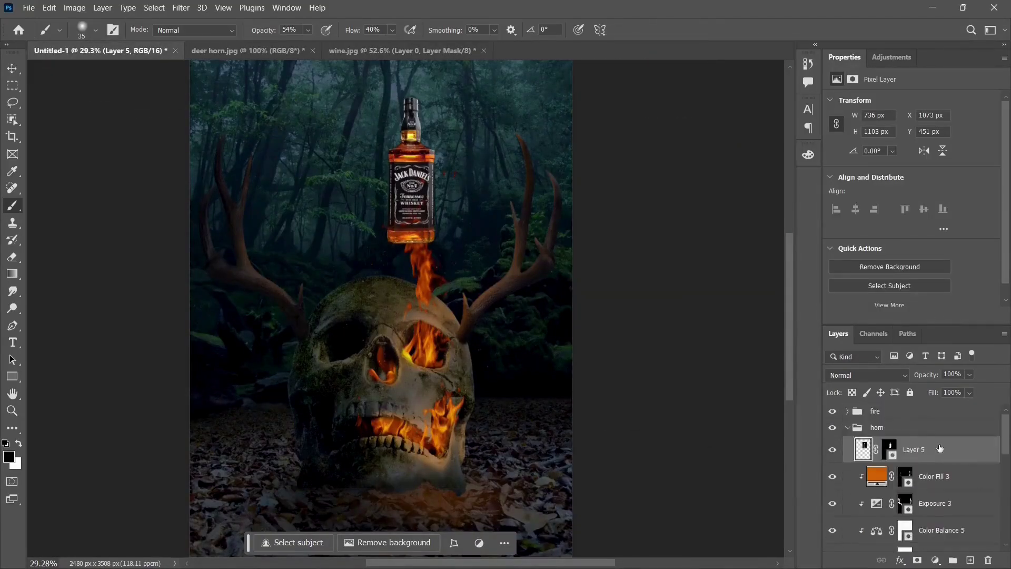
drag(942, 410, 933, 498)
right_click(938, 496)
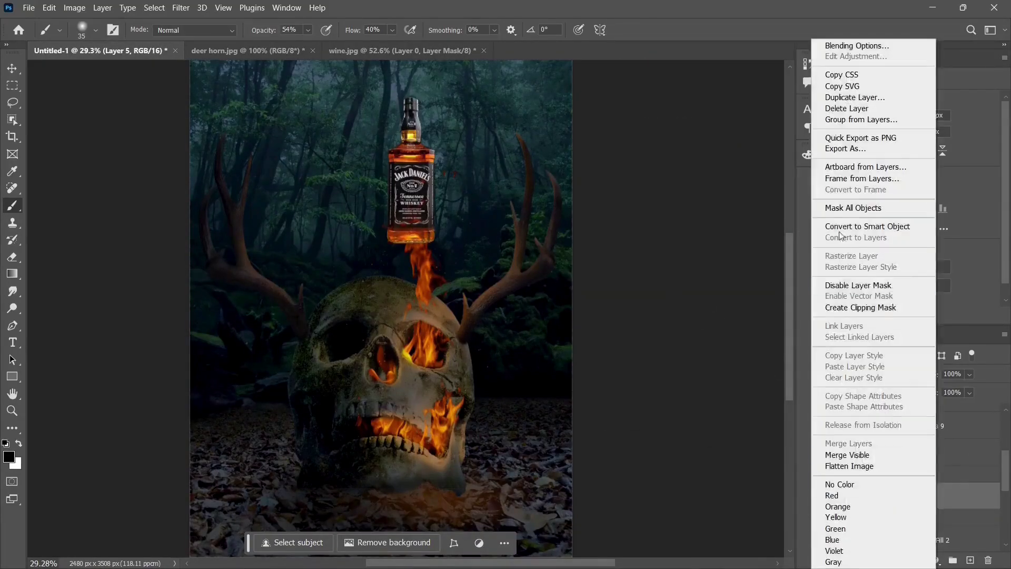
click(842, 227)
scroll(863, 442, up, 5)
click(847, 428)
scroll(849, 429, down, 3)
click(847, 425)
scroll(590, 290, up, 1)
- Enlarge the bottle to about 796 × 2400 px, stretching its height slightly, and place it centrally behind the skull
key(ctrl+t)
drag(415, 227, 386, 233)
drag(407, 284, 477, 427)
drag(356, 429, 295, 469)
drag(378, 249, 363, 225)
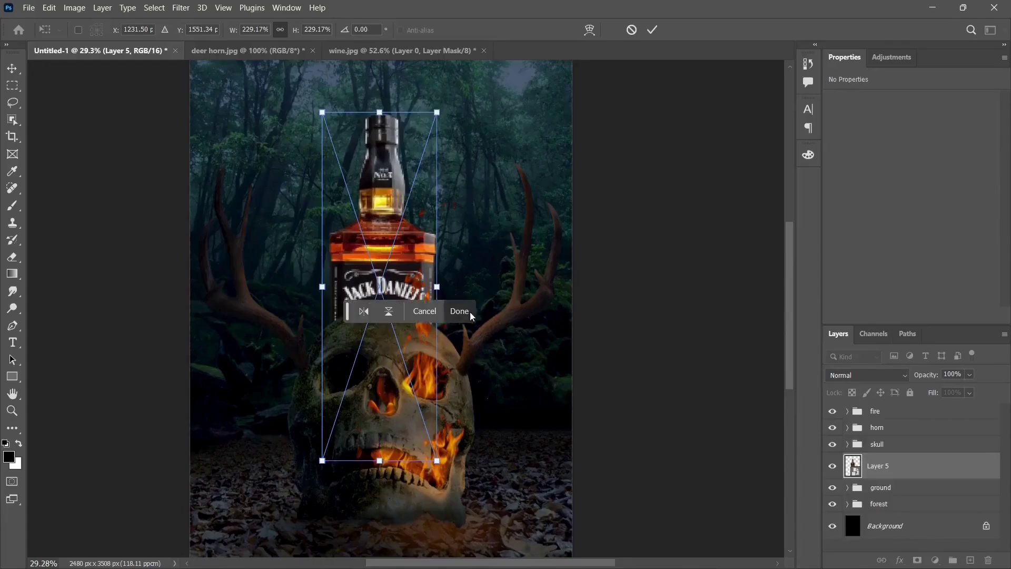
drag(379, 461, 383, 478)
drag(379, 112, 379, 106)
key(Return)
scroll(464, 304, down, 5)
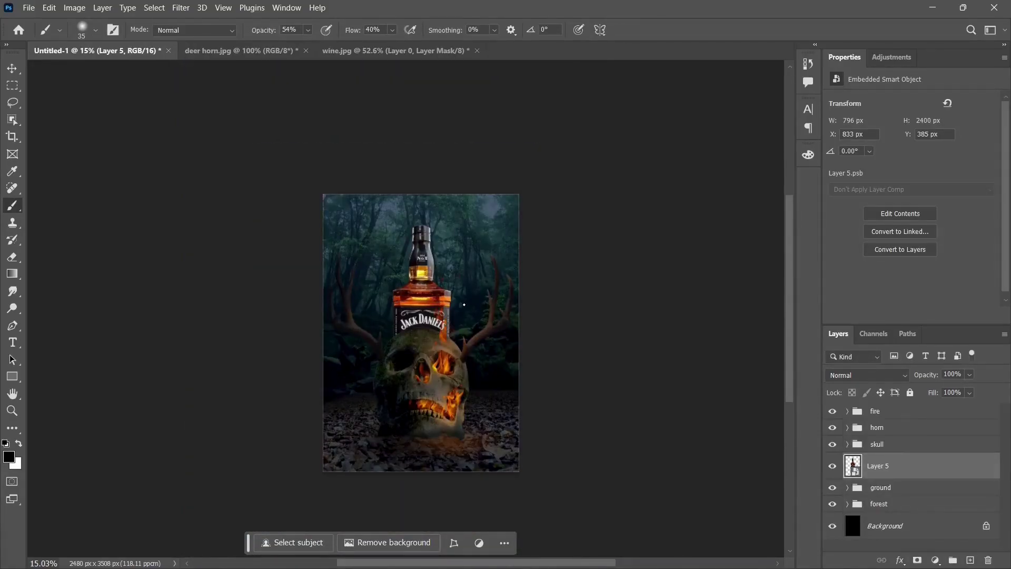
scroll(464, 305, up, 5)
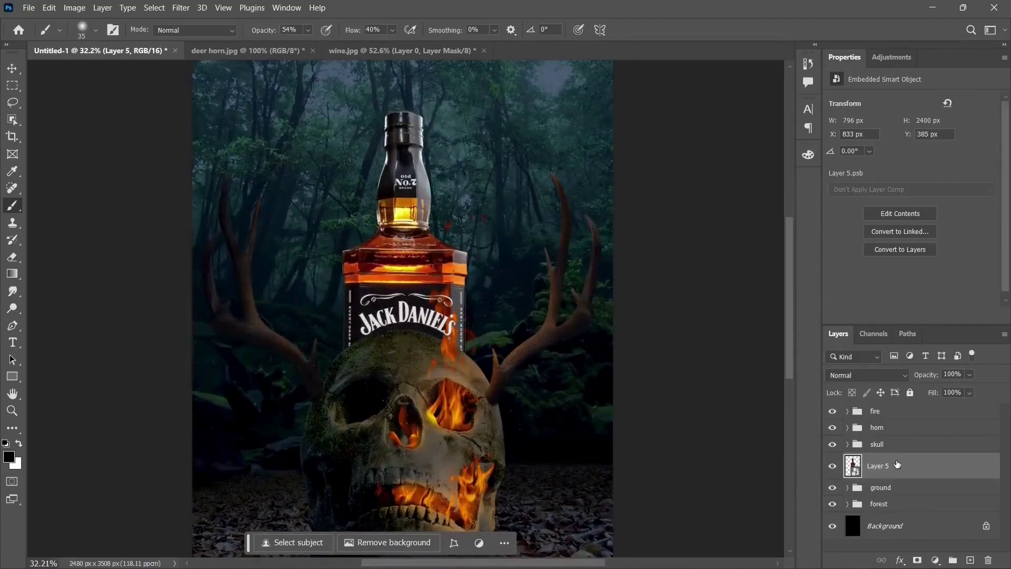
- Add a clipped Curves adjustment to the bottle and pull its highlights down to darken it
click(902, 56)
click(915, 126)
drag(993, 135, 1007, 193)
drag(855, 256, 856, 263)
mouse_move(988, 200)
mouse_down()
mouse_move(991, 174)
mouse_move(994, 199)
mouse_up()
- Shift the bottle's midtones, shadows and highlights with a clipped Color Balance, and darken it with another Curves adjustment, input 134 to output 123
key(ctrl+b)
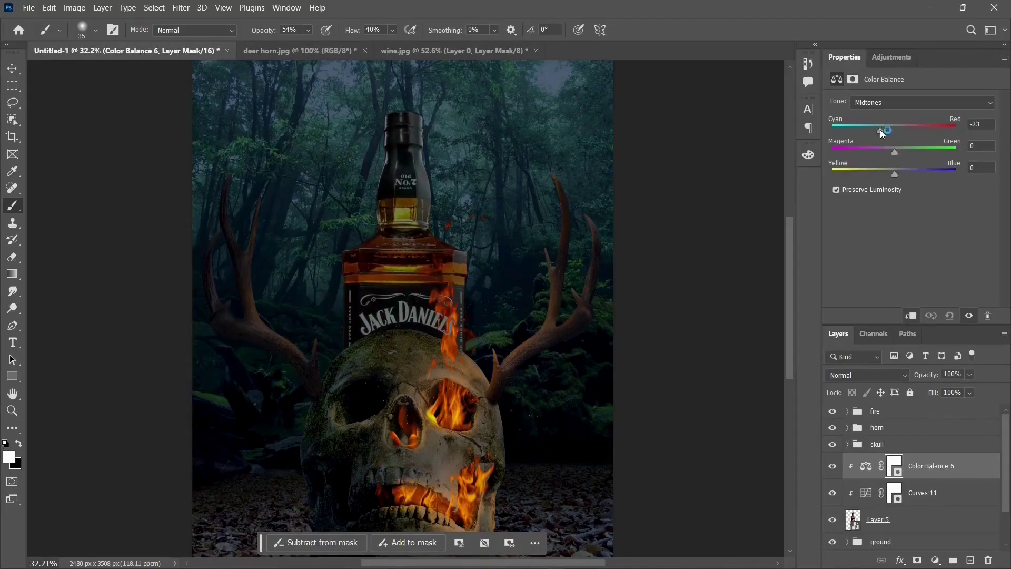
drag(881, 132, 903, 178)
click(901, 102)
click(898, 114)
drag(894, 131, 898, 176)
click(898, 103)
click(896, 131)
drag(896, 129, 883, 174)
key(ctrl+m)
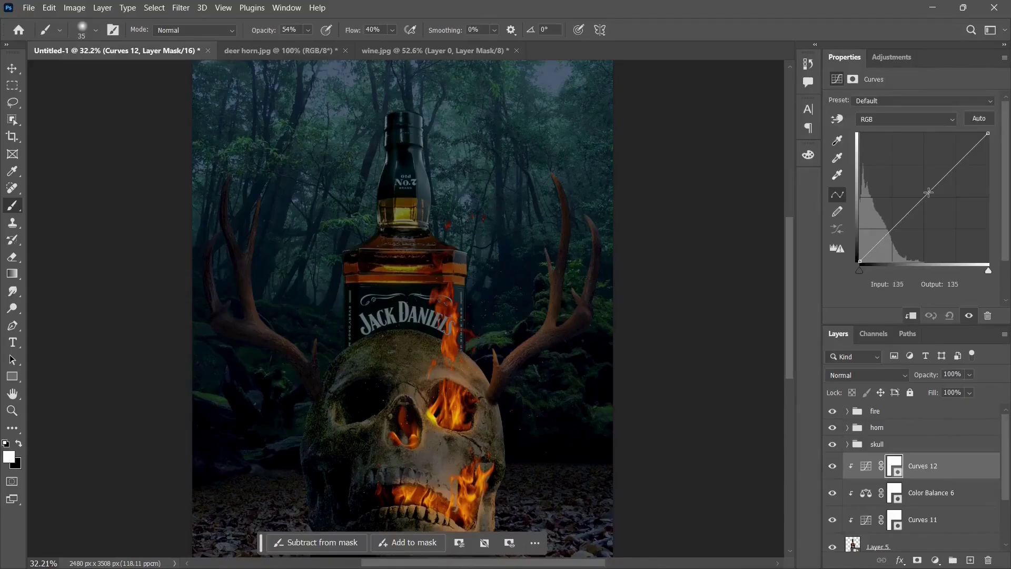
drag(928, 192, 927, 199)
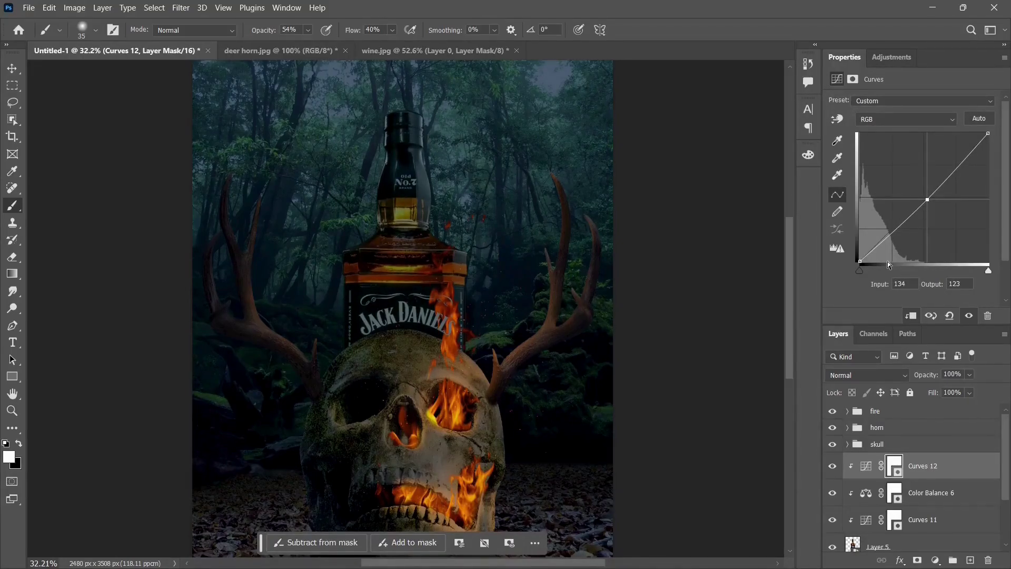
- Add a clipped solid Color Fill above the bottle's adjustments in a dark orange sampled from the eye-socket flames
key(ctrl+shift+alt+n)
click(936, 560)
click(942, 292)
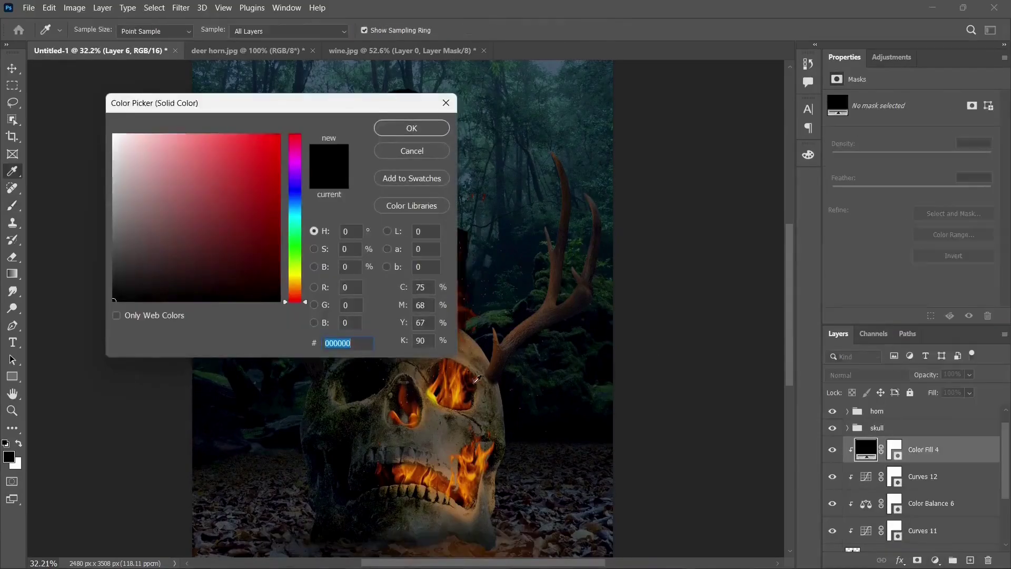
drag(284, 102, 704, 99)
click(456, 293)
click(450, 333)
click(831, 126)
- Set the bottle's orange Color Fill to Screen blending and invert its mask to black
click(866, 375)
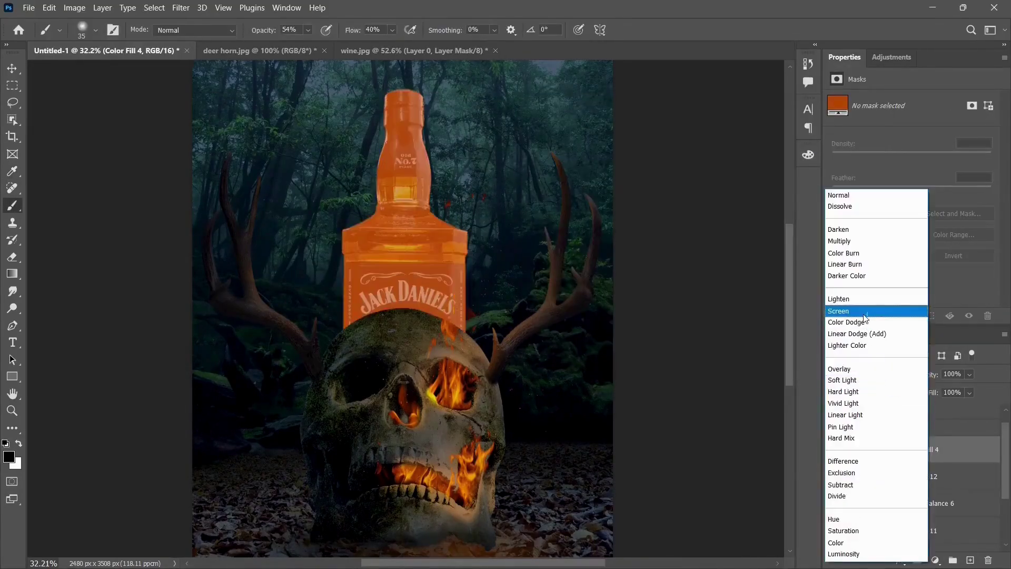
click(846, 311)
click(898, 447)
key(b)
key(x)
key(ctrl+i)
- Paint the orange glow onto the bottle's right shoulder and label edge with 383 px and 514 px soft white brushes
scroll(433, 234, up, 5)
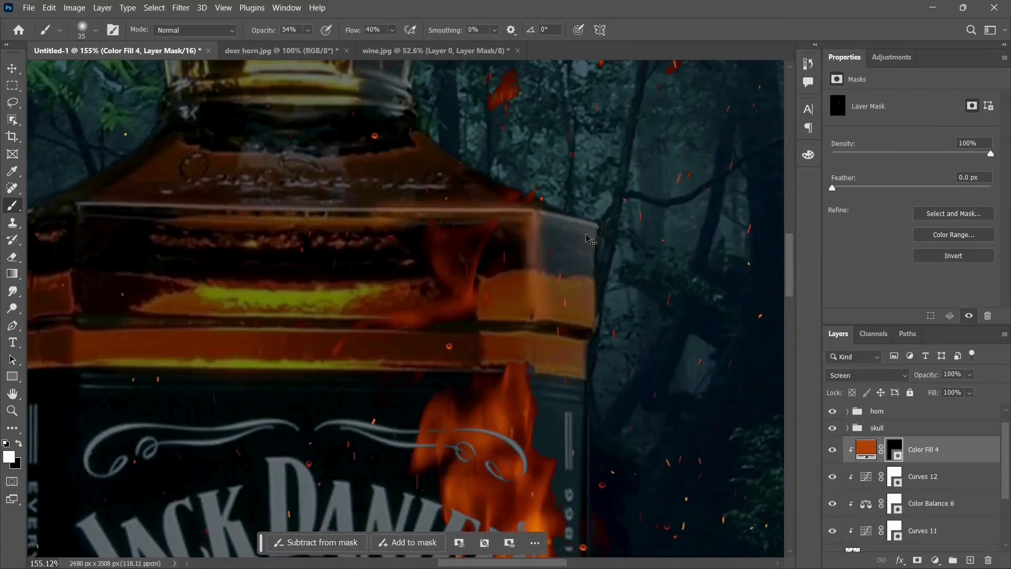
key(ctrl+z)
alt+right_click(521, 279)
scroll(558, 295, down, 2)
drag(566, 295, 576, 381)
scroll(590, 400, down, 1)
drag(598, 418, 606, 448)
scroll(548, 295, up, 2)
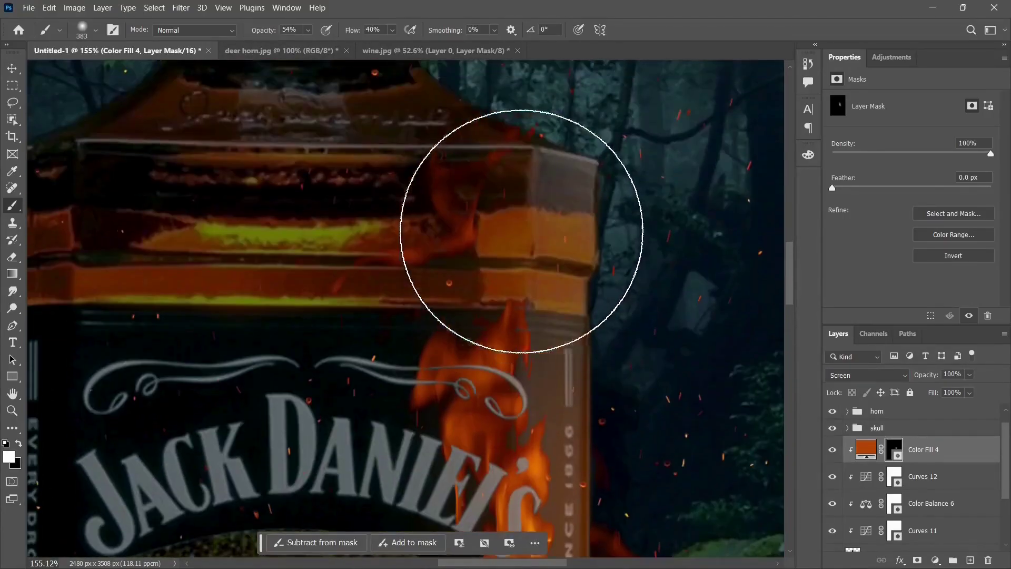
alt+right_click(521, 231)
click(426, 216)
click(451, 226)
key(ctrl+z)
scroll(456, 247, up, 5)
scroll(457, 257, down, 4)
scroll(500, 295, down, 2)
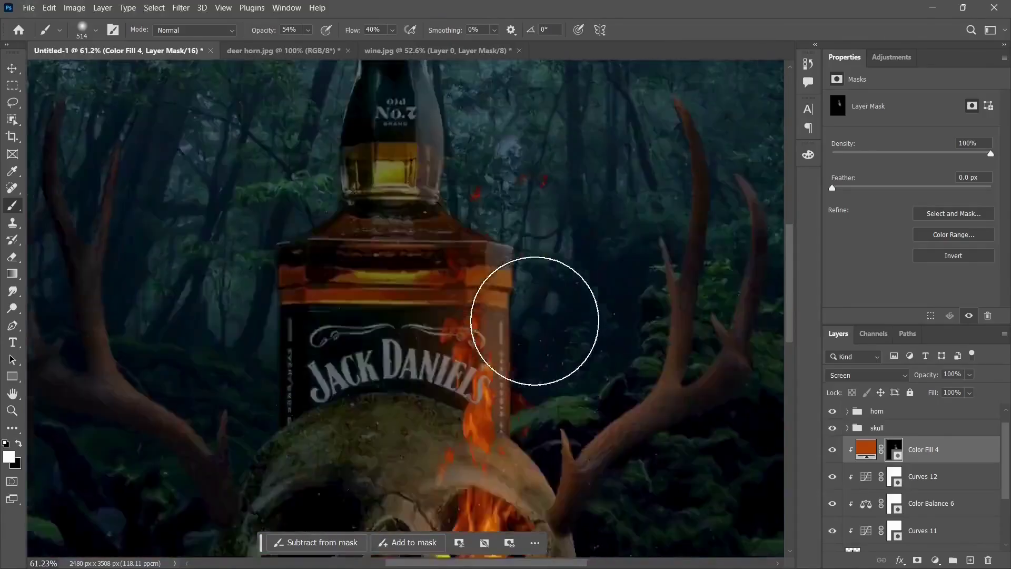
scroll(532, 326, down, 1)
scroll(489, 400, up, 4)
alt+right_click(396, 293)
drag(415, 287, 354, 274)
key(ctrl+z)
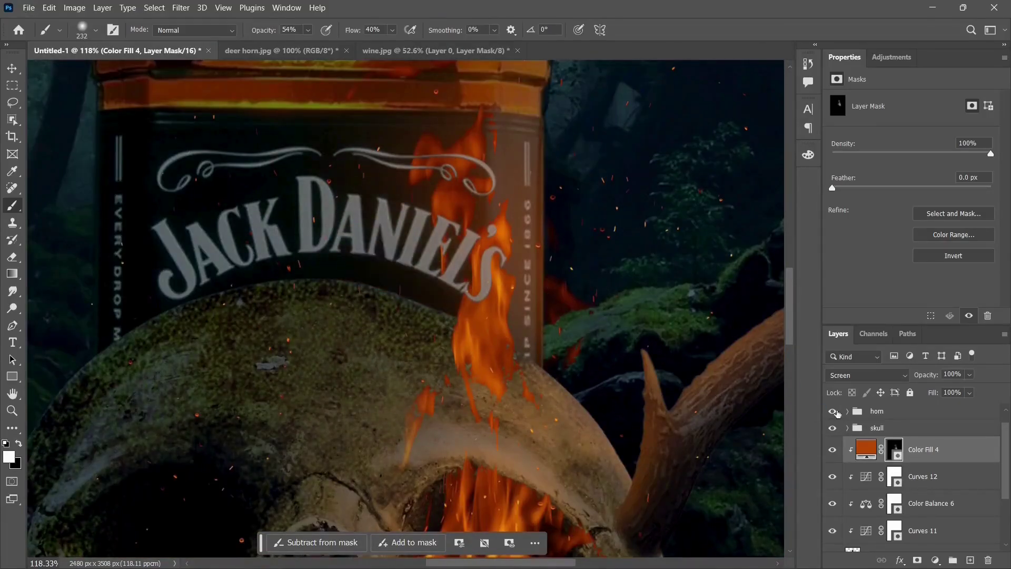
- Paint a 480 px soft glow over the label's right side with the fire group temporarily hidden, and set the orange fill's opacity to 77%
scroll(836, 413, up, 1)
click(833, 412)
alt+right_click(472, 226)
drag(431, 240, 485, 277)
scroll(485, 277, down, 2)
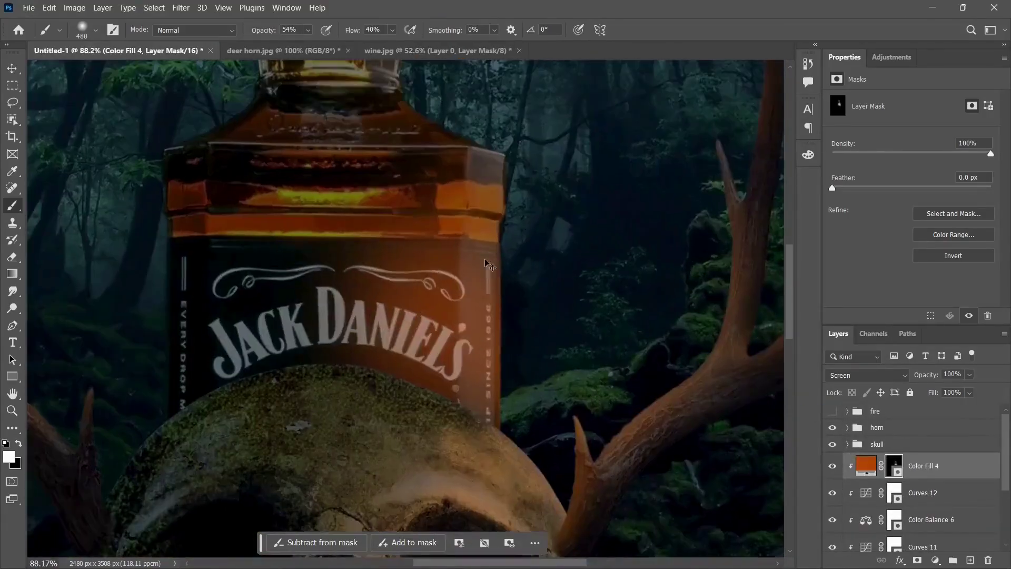
click(832, 410)
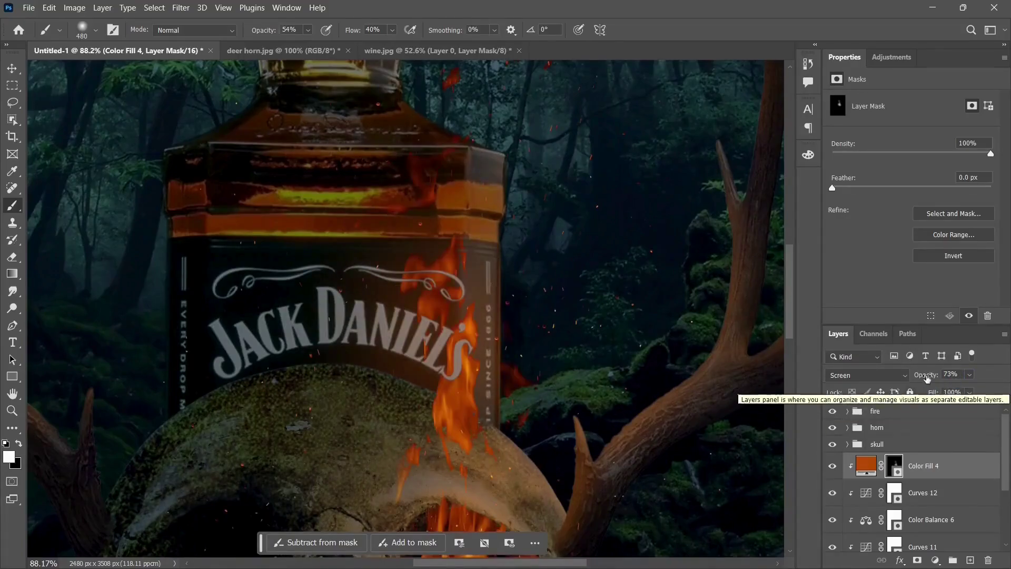
drag(927, 379, 926, 379)
scroll(508, 254, down, 5)
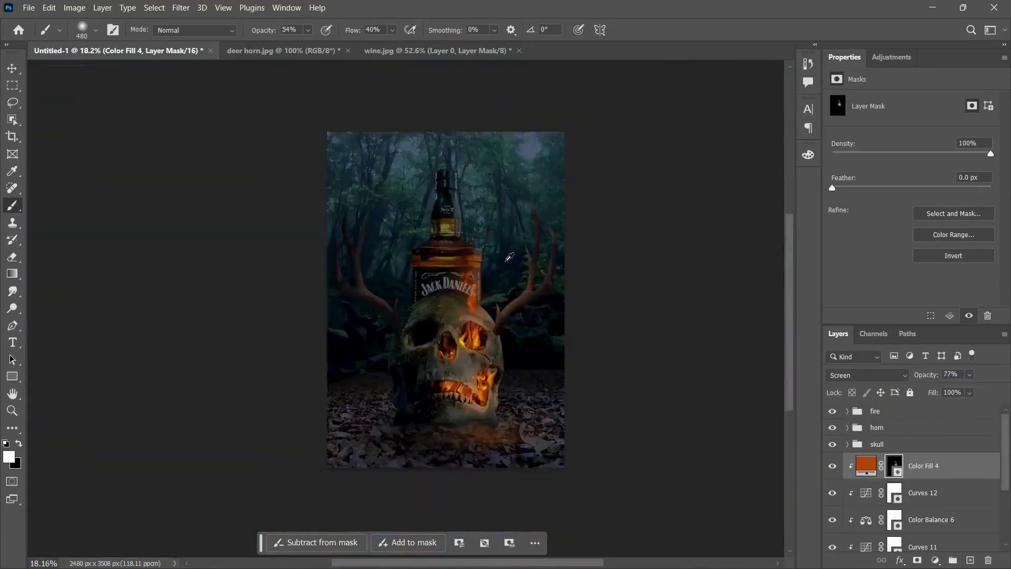
- Paint the orange glow along the amber bands and highlights above the bottle's label with a 49 px soft brush
scroll(510, 263, up, 6)
alt+right_click(519, 269)
scroll(421, 326, up, 2)
drag(275, 354, 504, 355)
drag(263, 295, 476, 255)
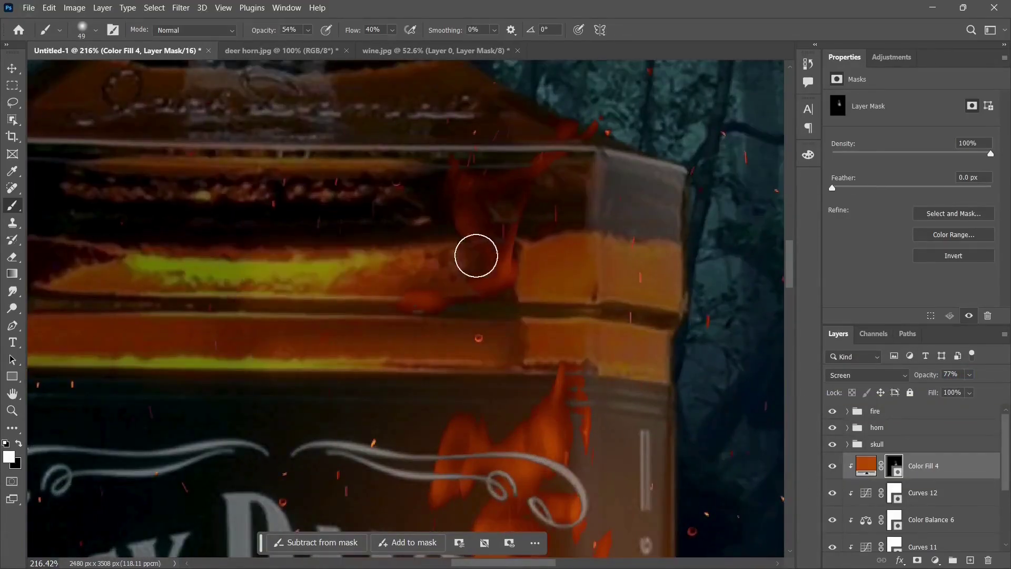
drag(115, 160, 403, 161)
mouse_move(194, 365)
mouse_down()
mouse_move(103, 365)
mouse_move(485, 367)
mouse_up()
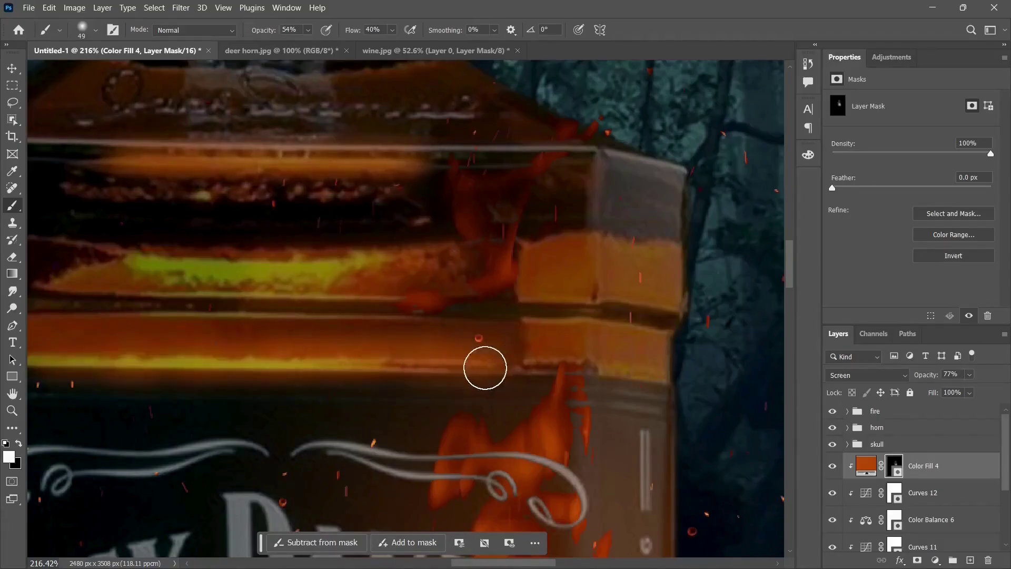
drag(155, 265, 388, 270)
scroll(388, 271, down, 3)
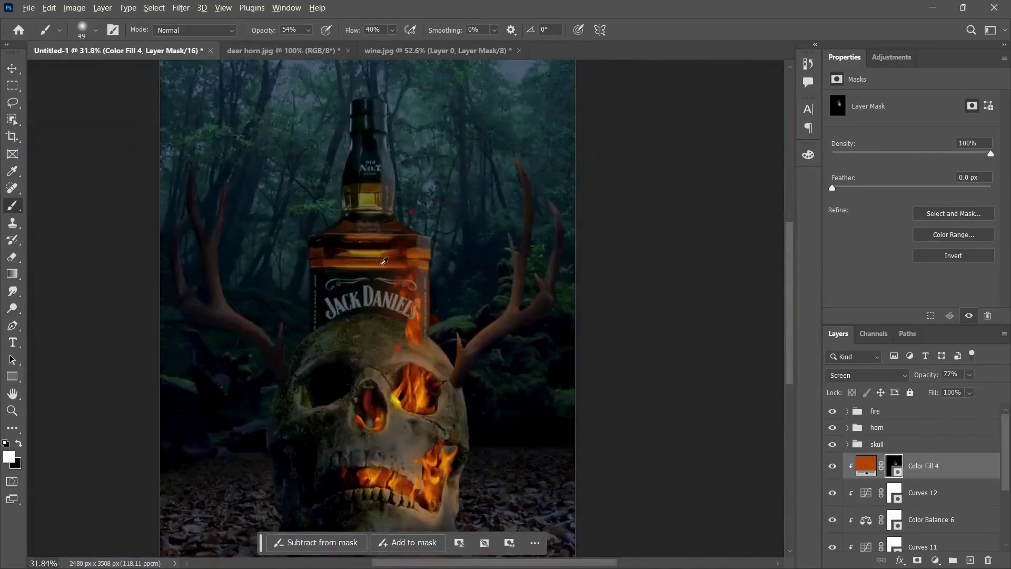
- Paint the orange glow onto the whiskey in the bottle's neck with 49 px and 106 px soft brushes
scroll(393, 300, up, 5)
scroll(478, 261, down, 2)
scroll(476, 274, up, 3)
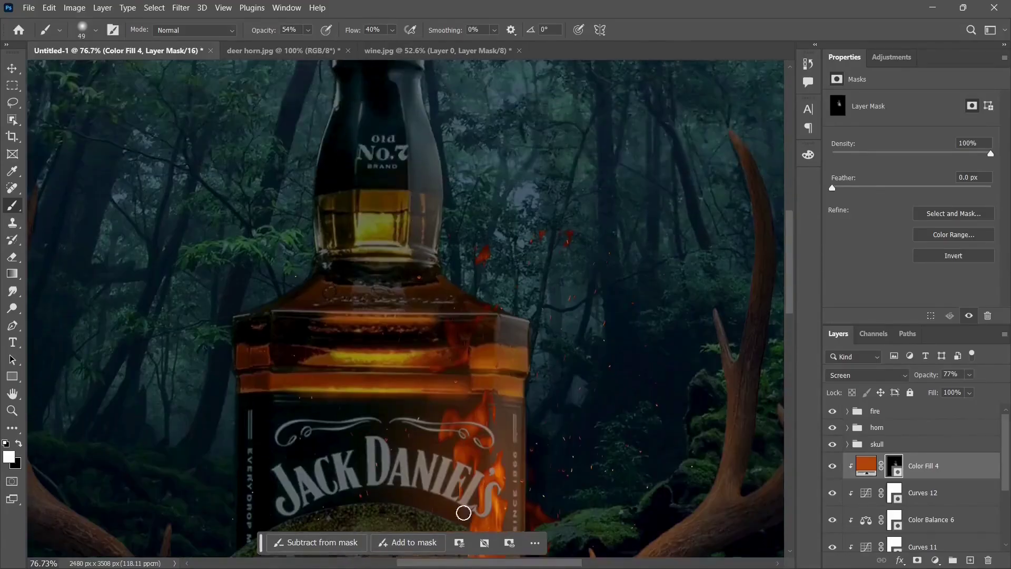
scroll(457, 474, up, 6)
scroll(270, 121, down, 5)
scroll(212, 210, up, 4)
scroll(280, 210, up, 3)
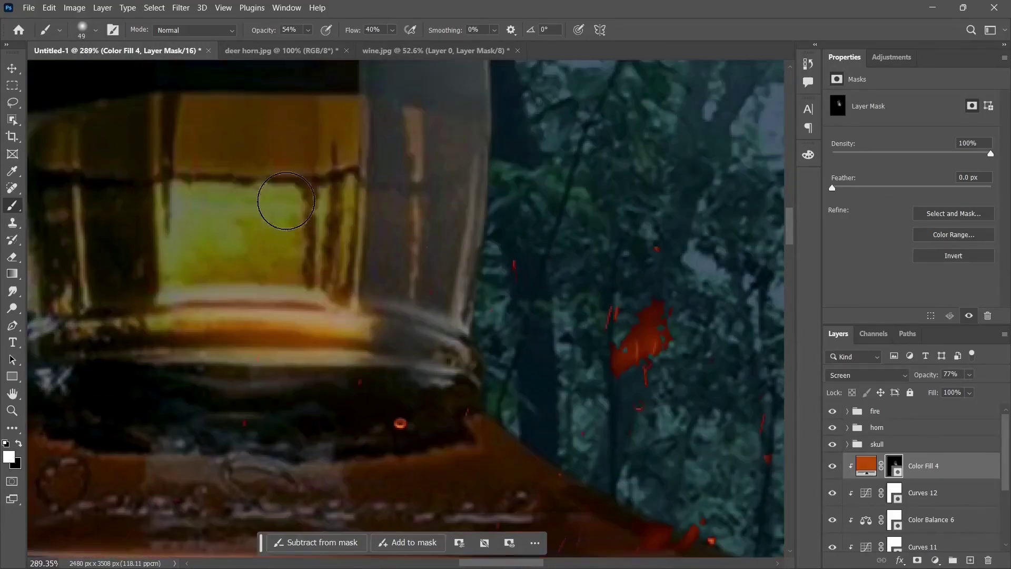
mouse_move(283, 206)
mouse_down()
mouse_move(287, 241)
mouse_move(311, 269)
mouse_up()
scroll(231, 266, down, 3)
drag(315, 309, 353, 210)
scroll(353, 211, down, 3)
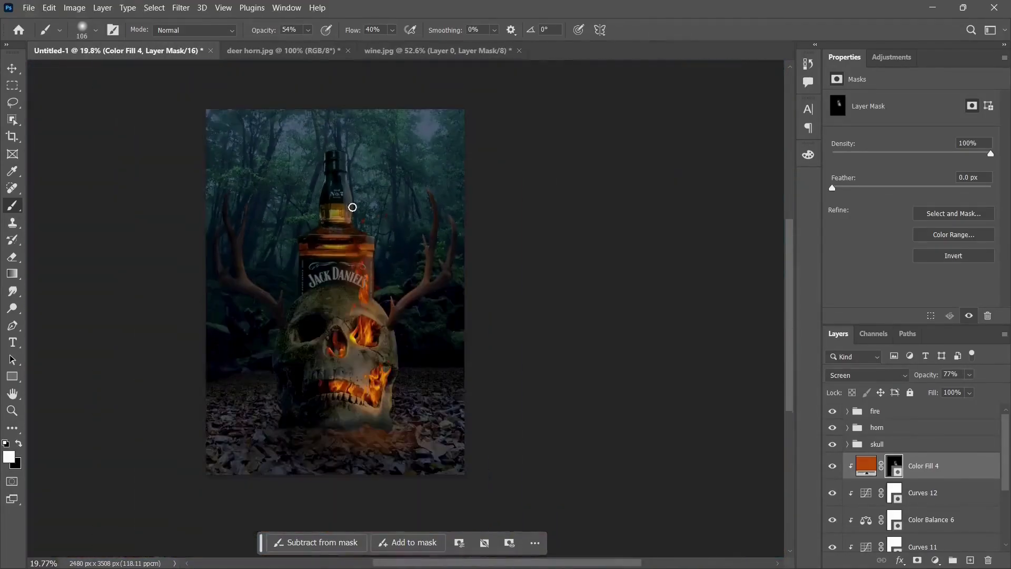
- Touch up the orange glow along the bottle's shoulder edge and amber bands with a 49 px soft brush
key(bracketleft)
key(bracketleft)
key(bracketleft)
key(bracketleft)
key(bracketleft)
scroll(220, 252, up, 6)
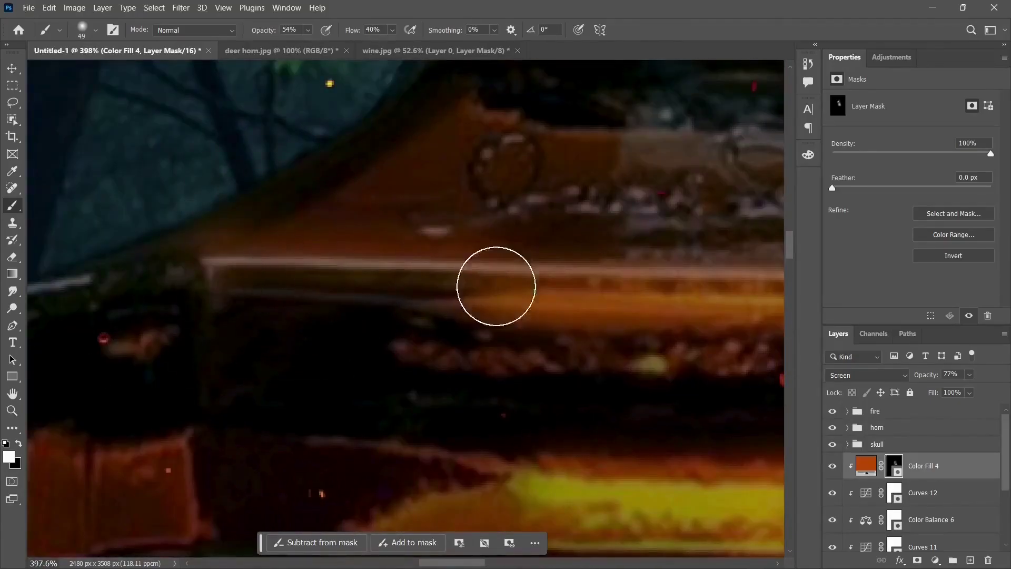
scroll(495, 286, down, 5)
scroll(534, 264, up, 4)
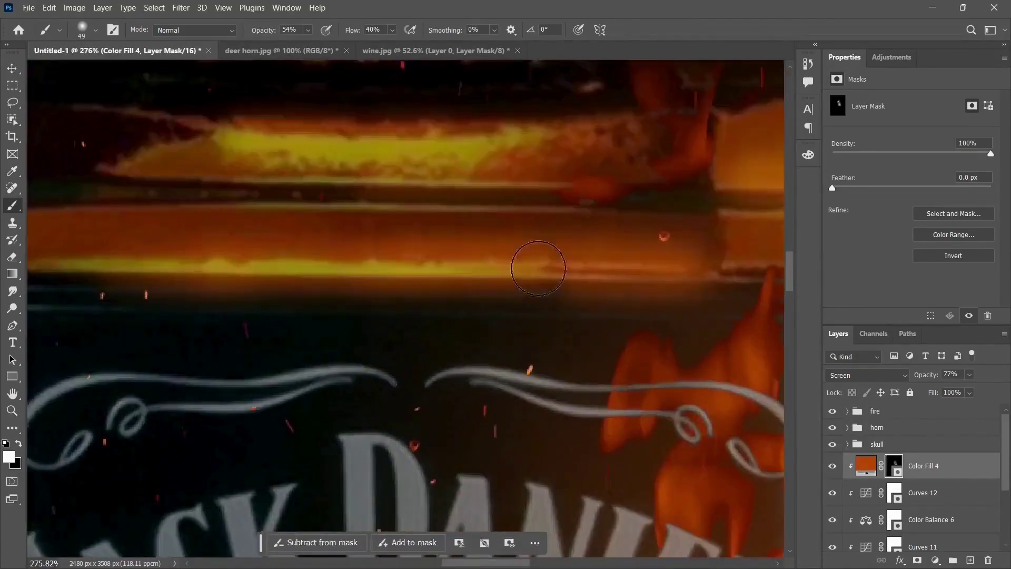
- Paint a soft orange glow across the bottle's label just above the skull with a 228 px brush
scroll(481, 388, down, 3)
scroll(526, 406, up, 2)
key(bracketright)
key(bracketright)
key(bracketright)
key(bracketright)
key(bracketright)
key(bracketright)
key(bracketright)
key(bracketright)
scroll(502, 389, down, 5)
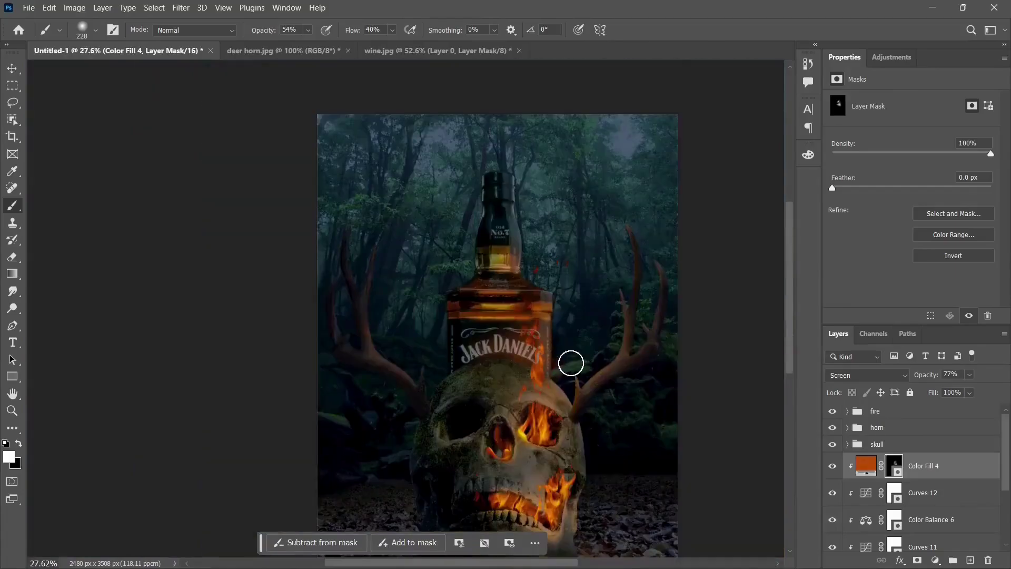
scroll(574, 361, down, 2)
scroll(563, 358, up, 1)
scroll(557, 356, up, 3)
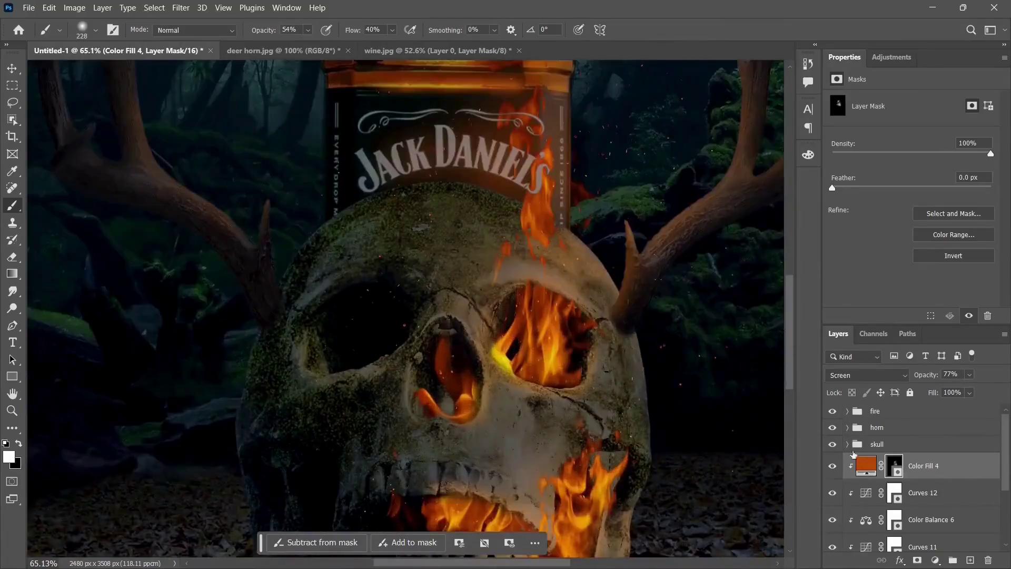
- Darken the top of the skull on the skull group's Exposure 2 mask with a flattened 675 px soft white brush
click(847, 443)
click(905, 493)
right_click(414, 192)
drag(451, 255, 451, 265)
key(Return)
scroll(413, 189, up, 2)
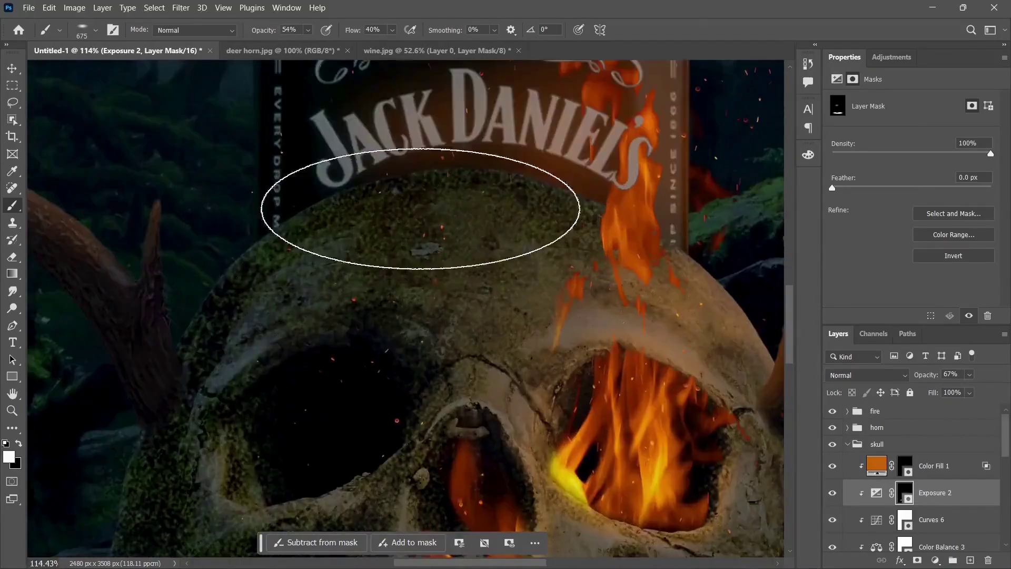
scroll(459, 214, down, 5)
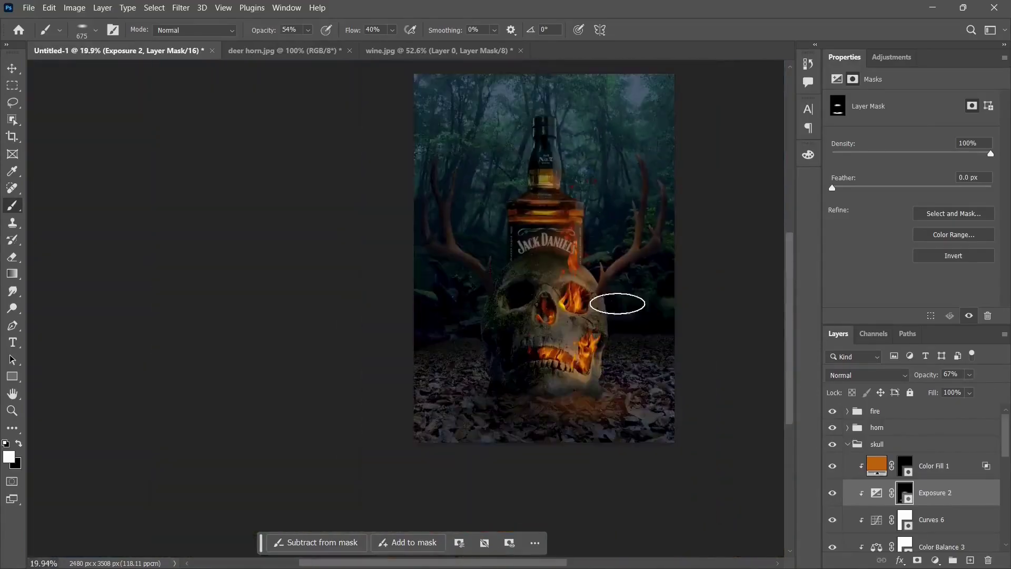
- Refine the shading across the top of the skull on the Exposure 2 mask with a flattened 675 px brush at 31% opacity
scroll(598, 300, up, 5)
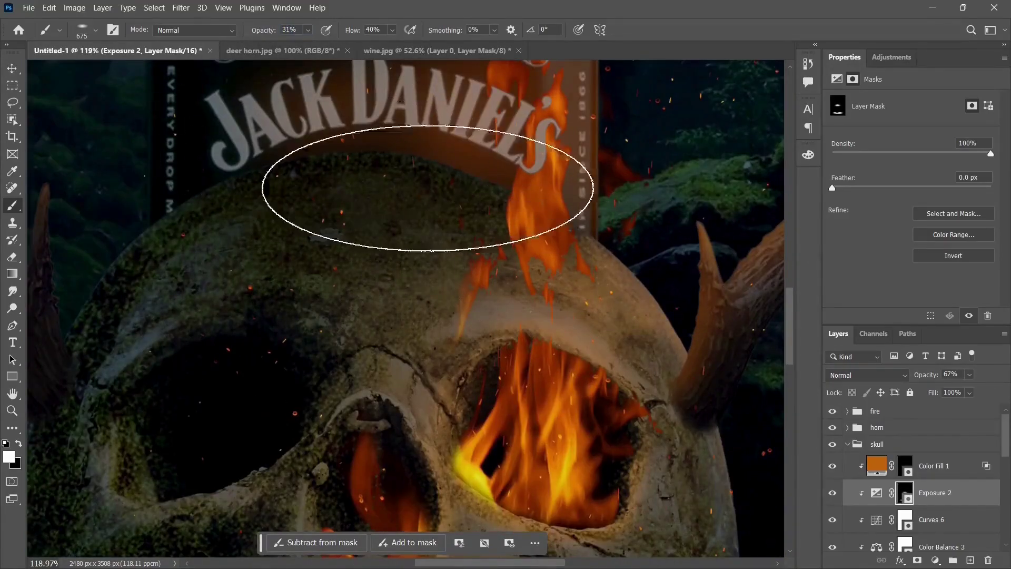
scroll(514, 169, down, 5)
scroll(575, 253, up, 5)
key(x)
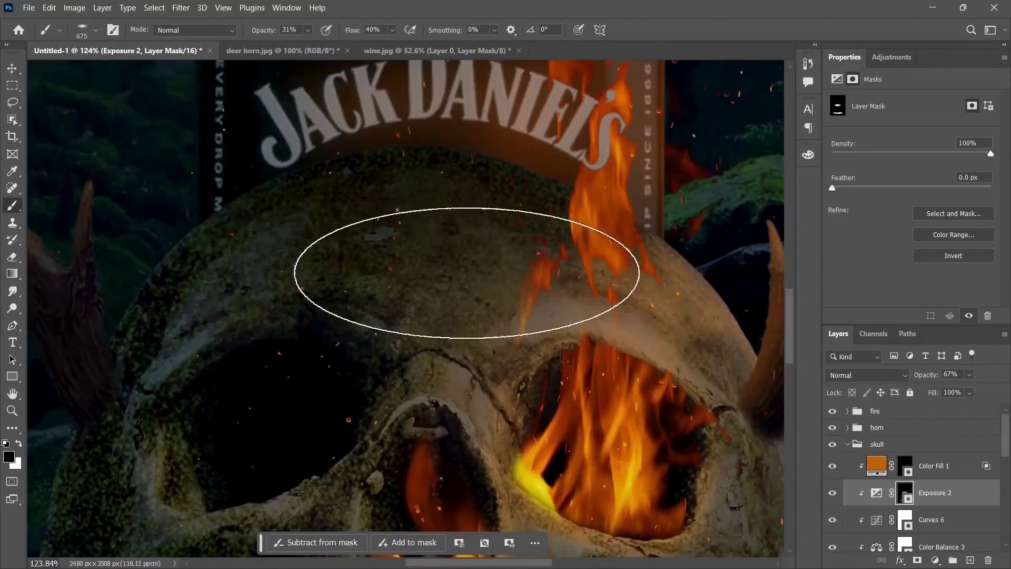
scroll(591, 270, down, 5)
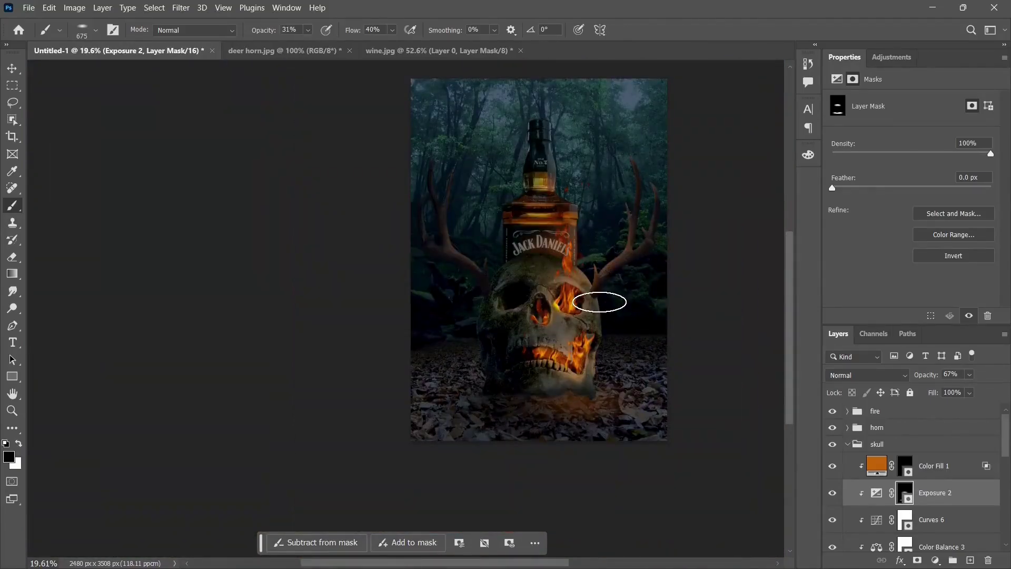
scroll(598, 395, up, 5)
key(x)
- Darken the leaves beneath the skull's jaw and across the ground on the ground group's Exposure 1 mask with 675 px and 1378 px white brushes
scroll(921, 479, down, 10)
click(847, 499)
scroll(874, 499, down, 2)
click(905, 499)
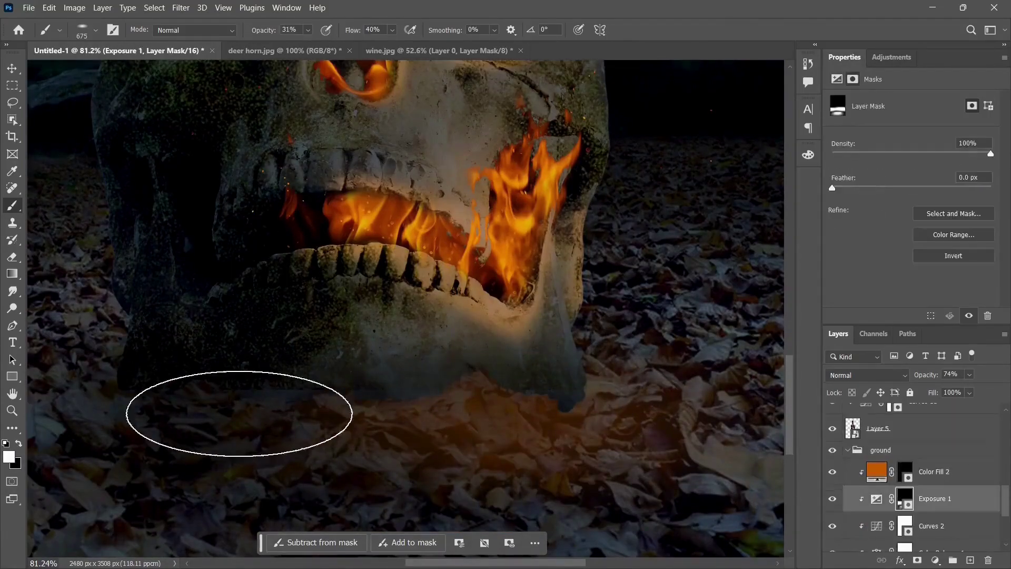
drag(369, 405, 485, 405)
scroll(327, 392, down, 5)
scroll(243, 389, up, 3)
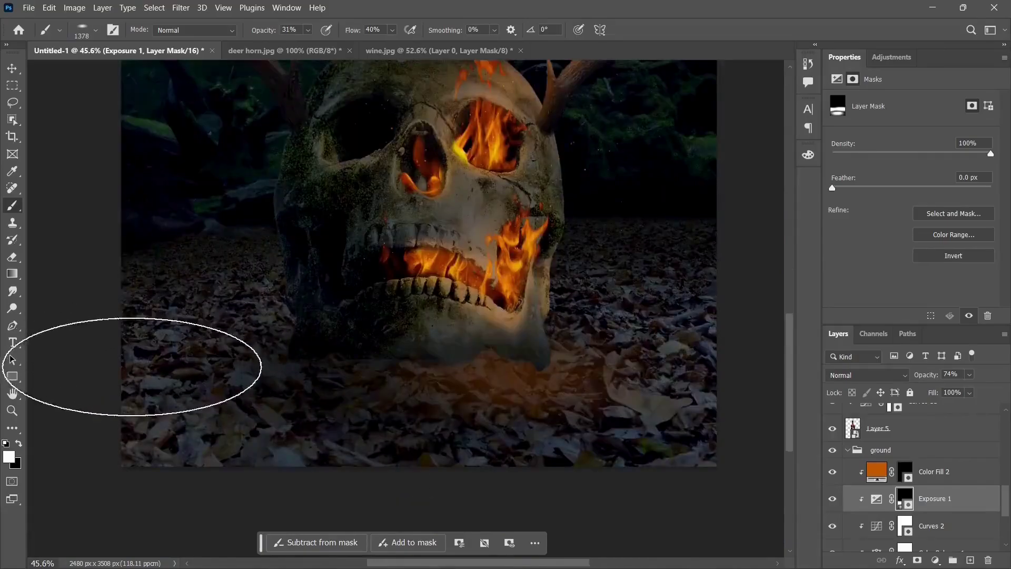
scroll(112, 368, down, 4)
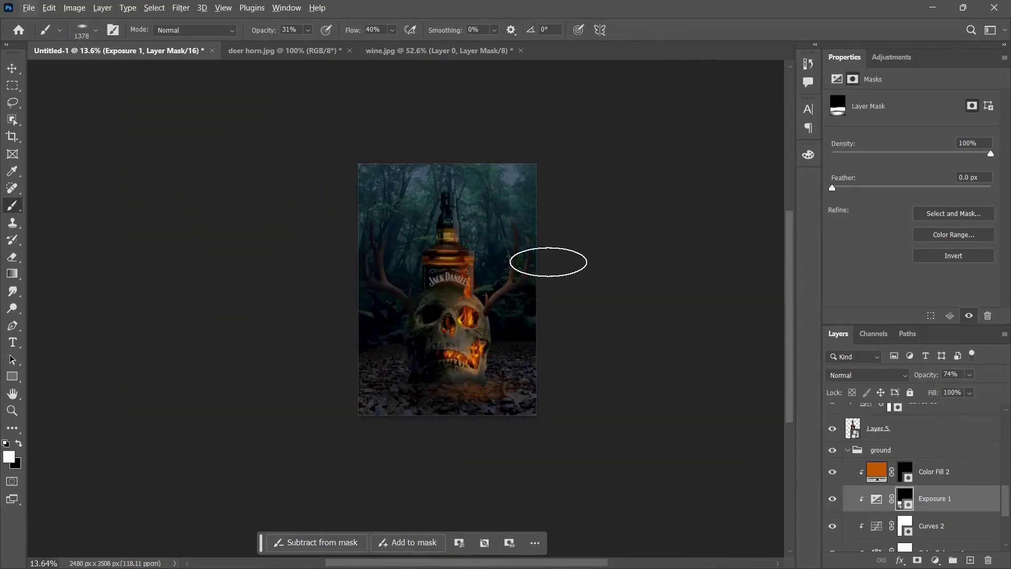
scroll(548, 262, up, 1)
- Collapse the skull and ground layer groups
click(876, 498)
scroll(846, 448, up, 3)
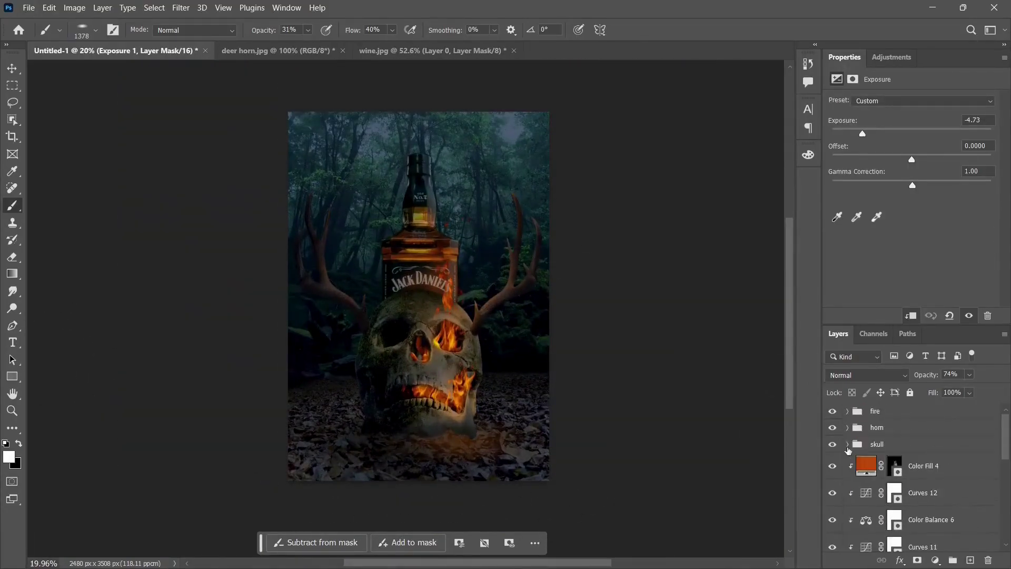
scroll(910, 463, down, 3)
click(847, 496)
scroll(891, 480, up, 3)
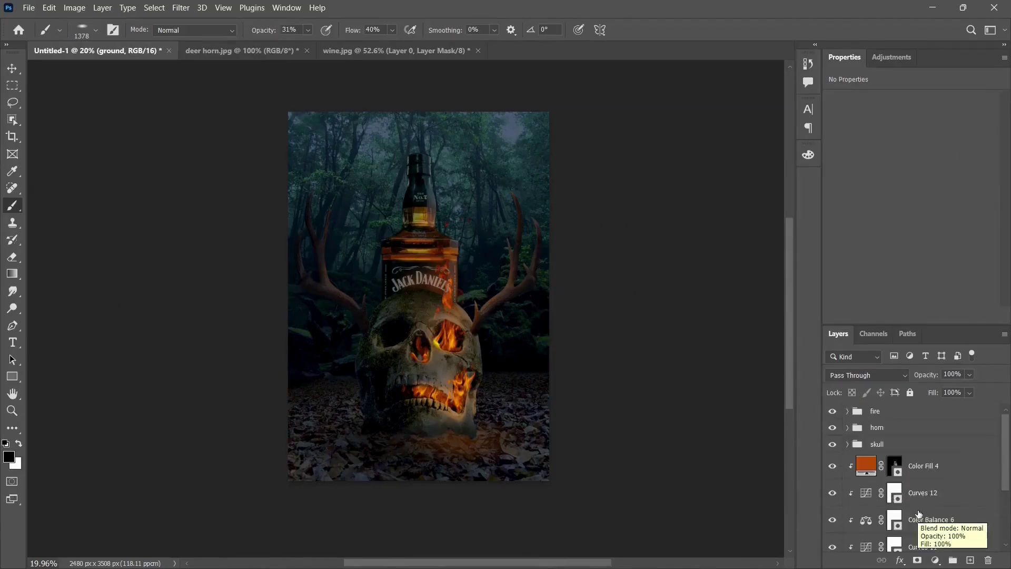
- Group the bottle layer with its clipped Curves, Color Balance and Color Fill 4 layers and name the group bottle
click(895, 444)
scroll(914, 459, down, 2)
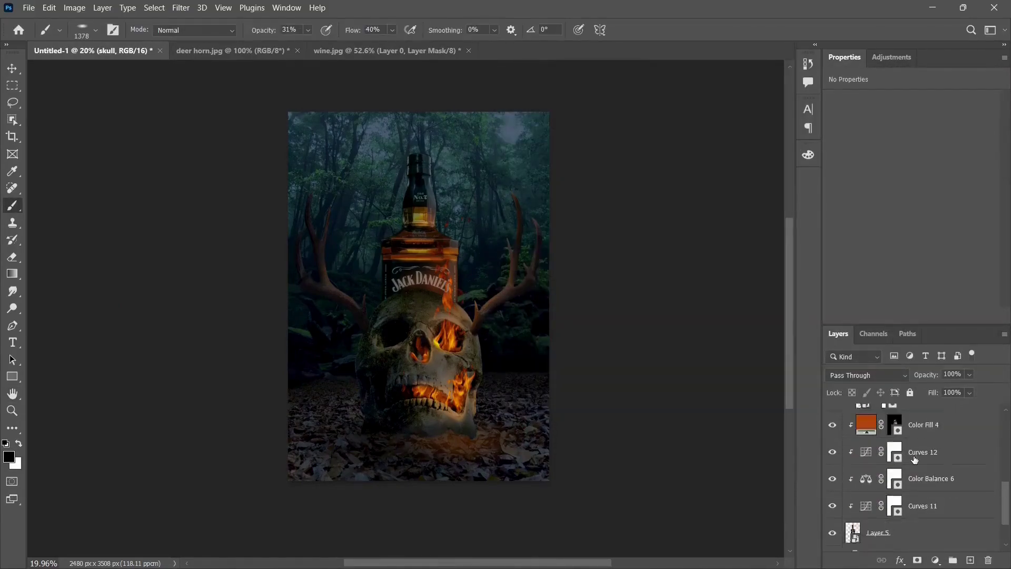
scroll(914, 460, up, 3)
scroll(914, 462, down, 4)
click(941, 509)
shift+click(959, 481)
scroll(973, 460, up, 5)
shift+click(970, 466)
key(ctrl+g)
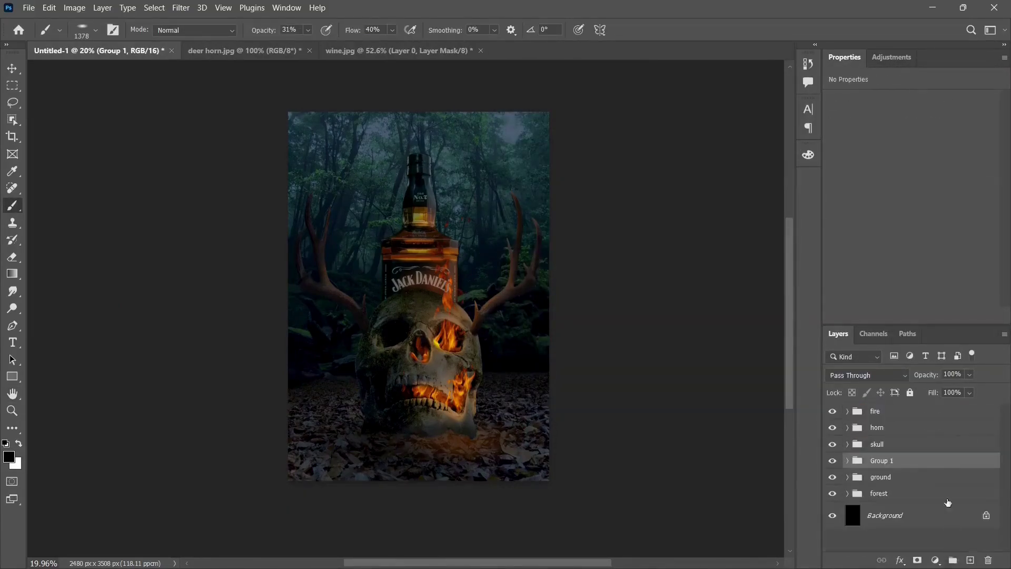
- Stamp all visible layers into a new layer; in Camera Raw set exposure -0.05, contrast +7, highlights +6, shadows +2 and lower the whites
key(ctrl+alt+shift+e)
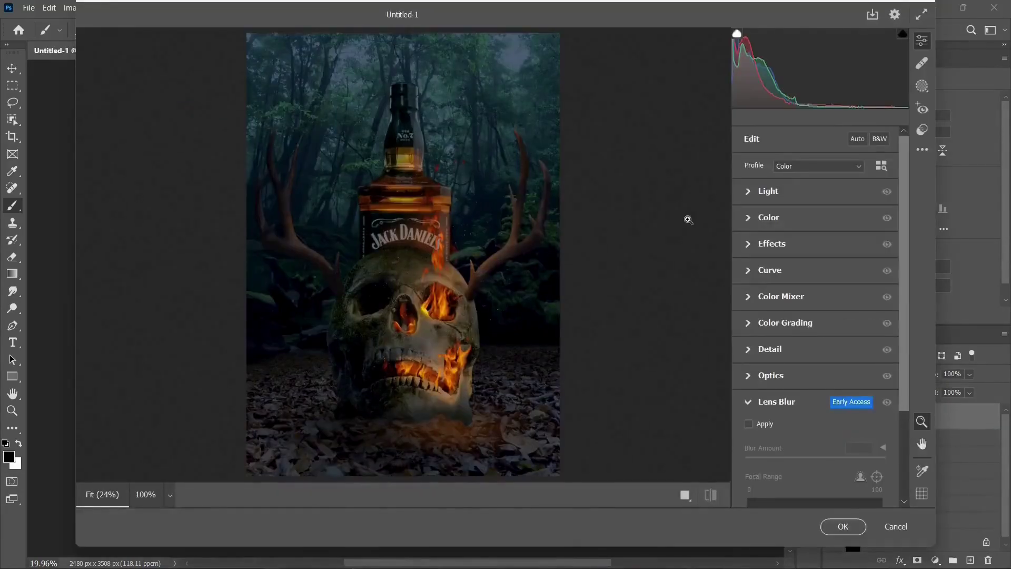
click(748, 192)
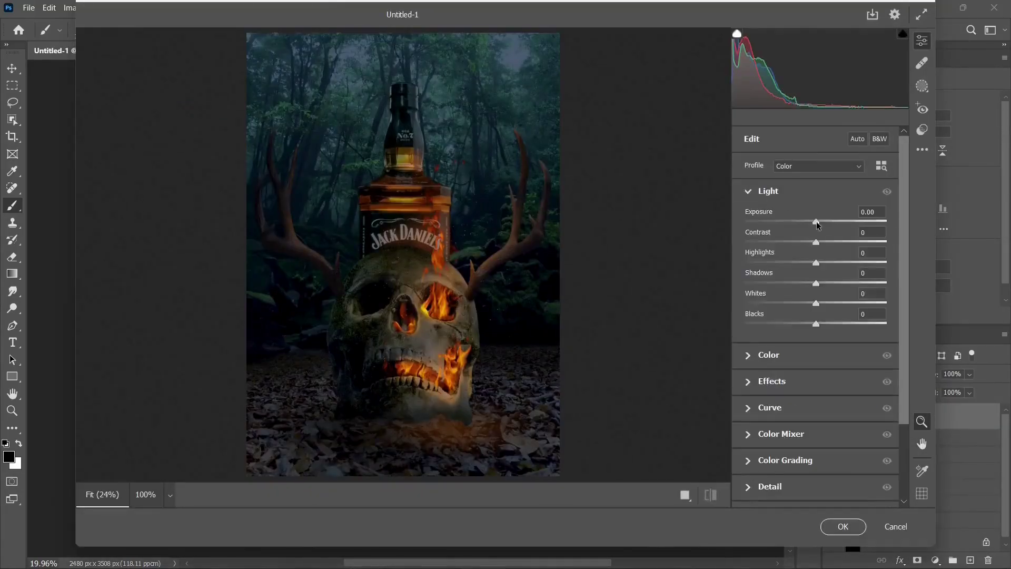
drag(816, 222, 821, 243)
drag(815, 263, 818, 266)
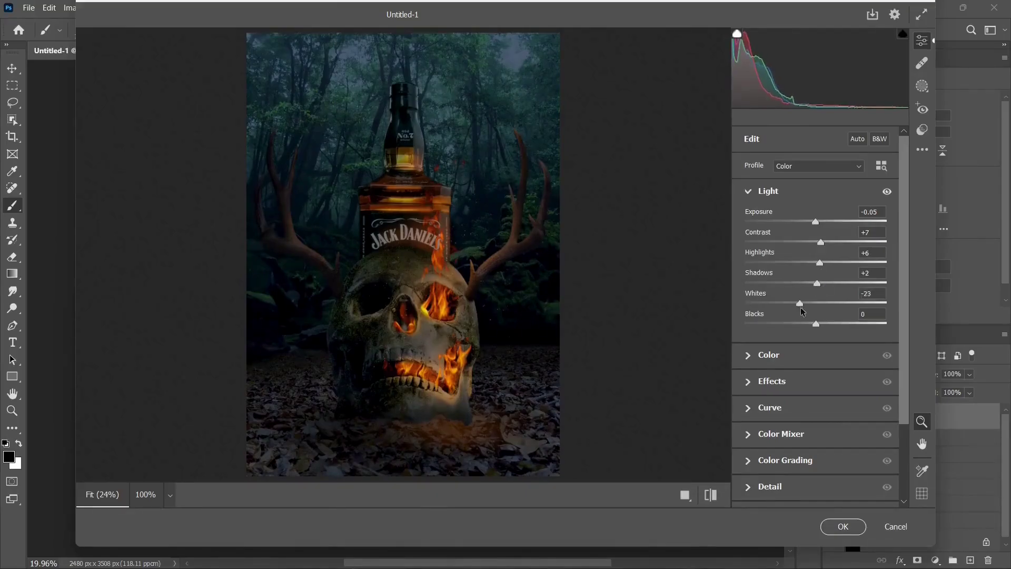
- Set the Camera Raw temperature to +1, tint to -5 and vibrance to +5, and adjust the Effects settings
click(805, 354)
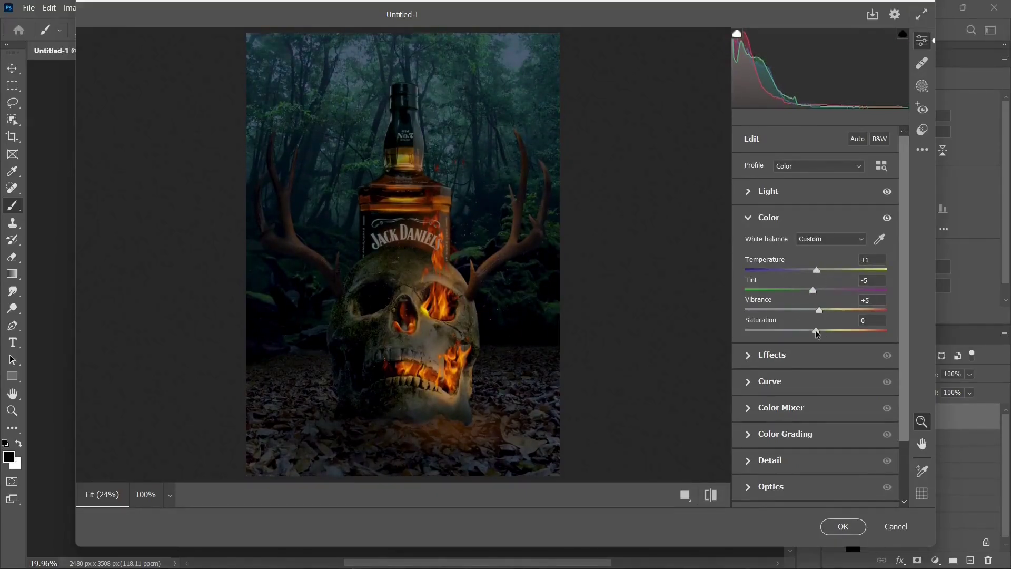
click(816, 355)
drag(826, 273, 806, 294)
- Set the Color Mixer hues to reds -16, oranges -3, greens +10, aquas +32 and blues -12, and apply the Camera Raw filter
click(770, 384)
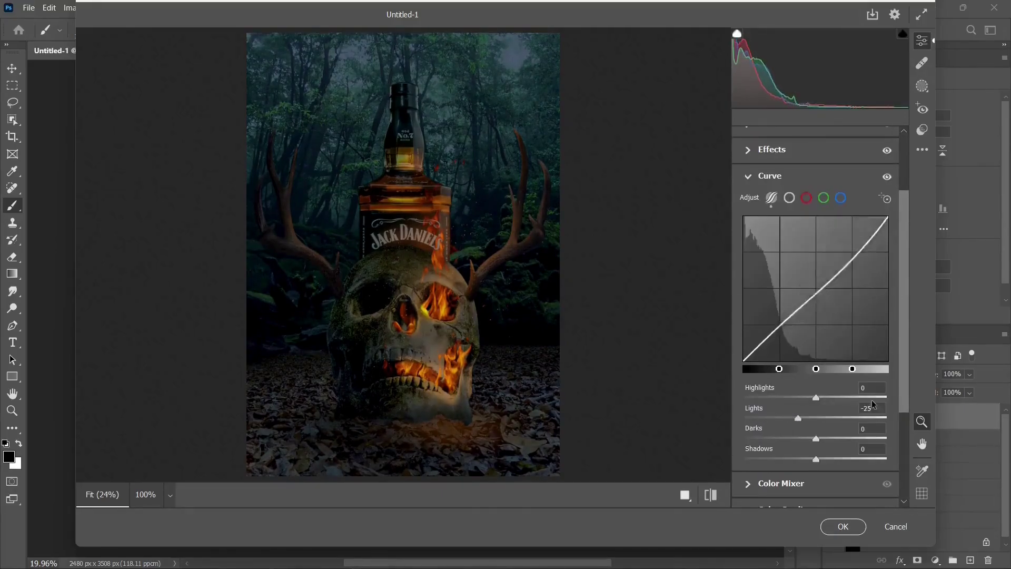
click(780, 480)
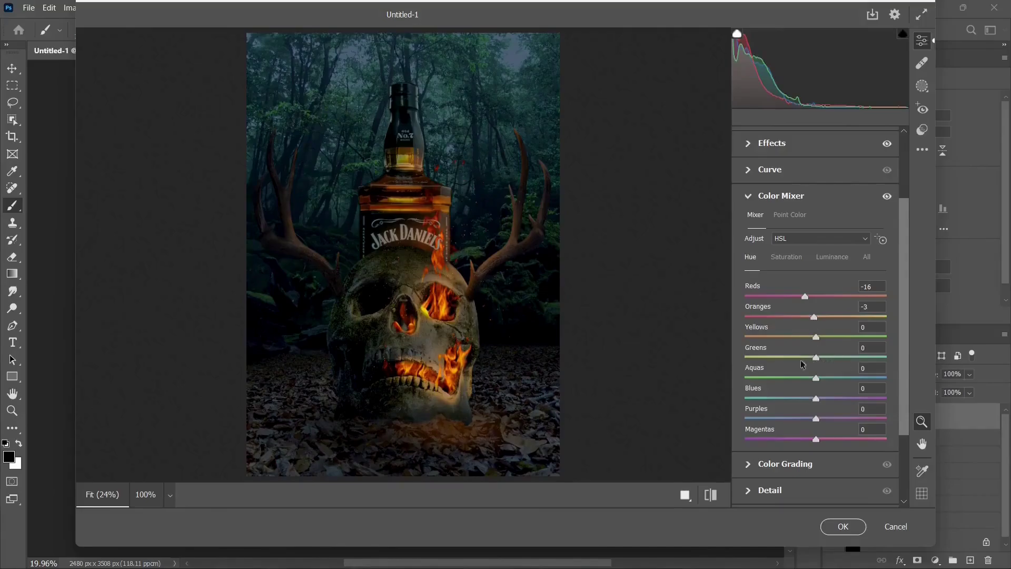
scroll(843, 392, down, 3)
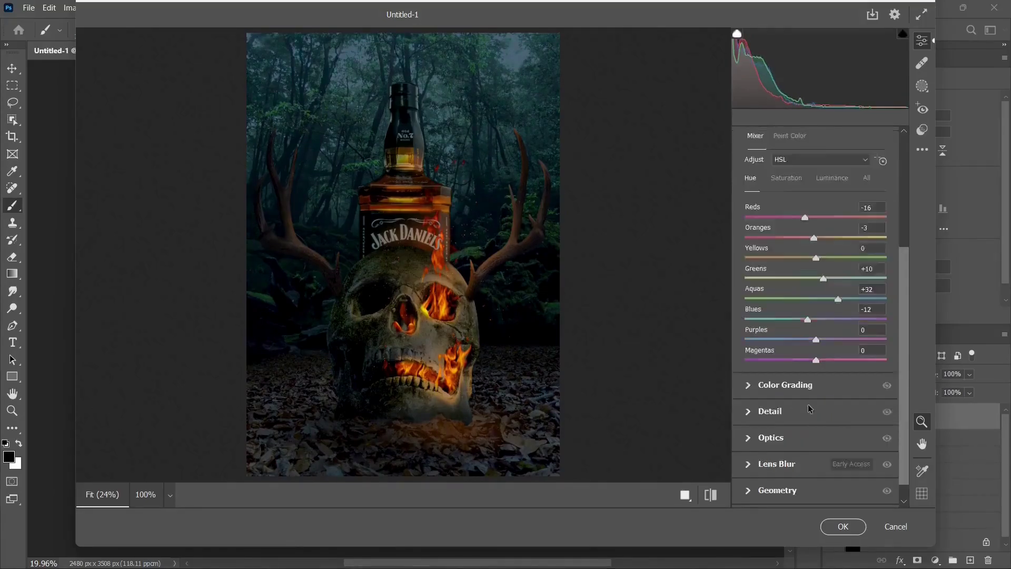
click(843, 526)
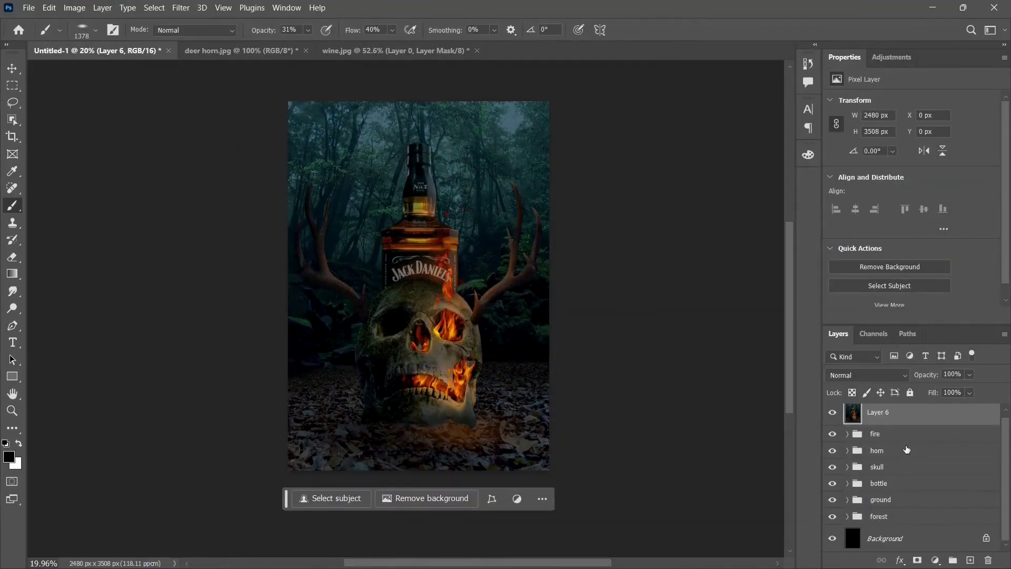
click(959, 529)
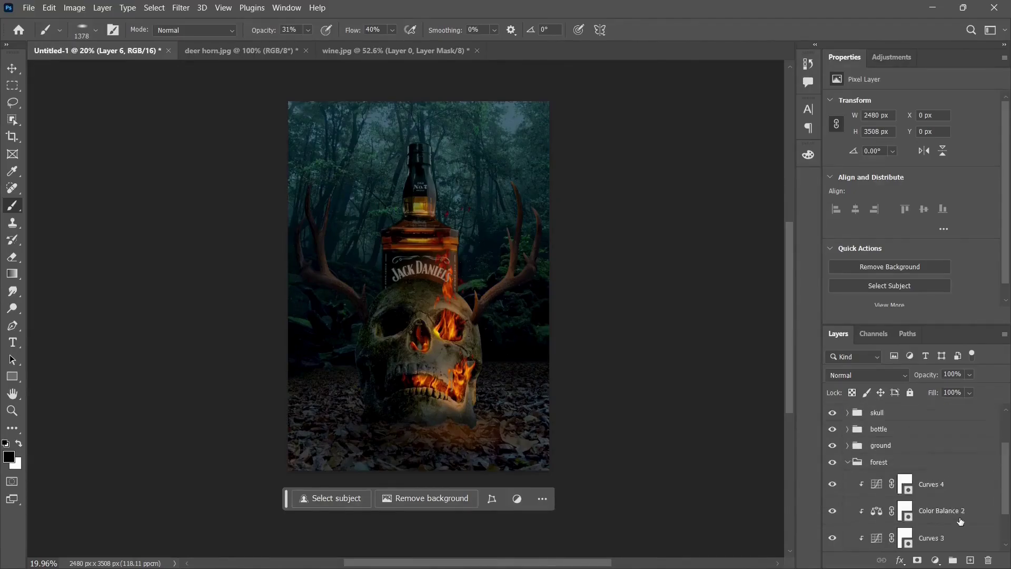
scroll(932, 500, down, 2)
click(932, 510)
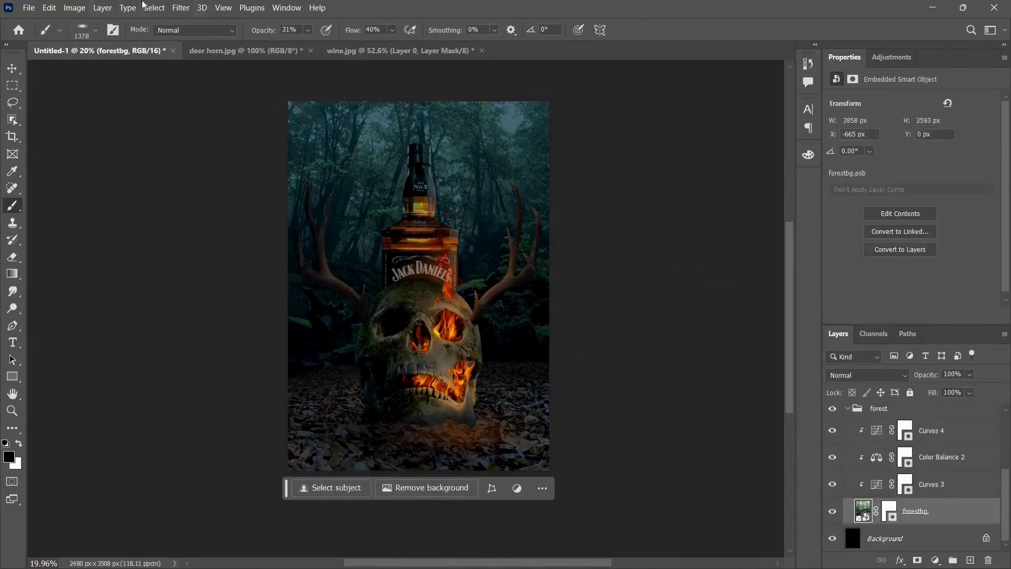
- Apply a Gaussian Blur to the stamped Layer 6
click(181, 8)
mouse_move(210, 167)
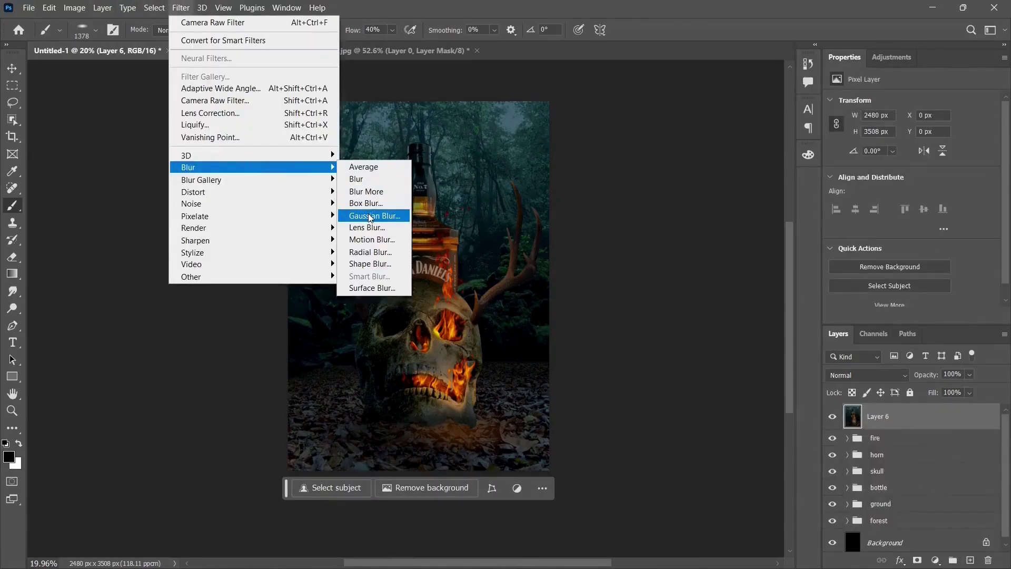
click(370, 217)
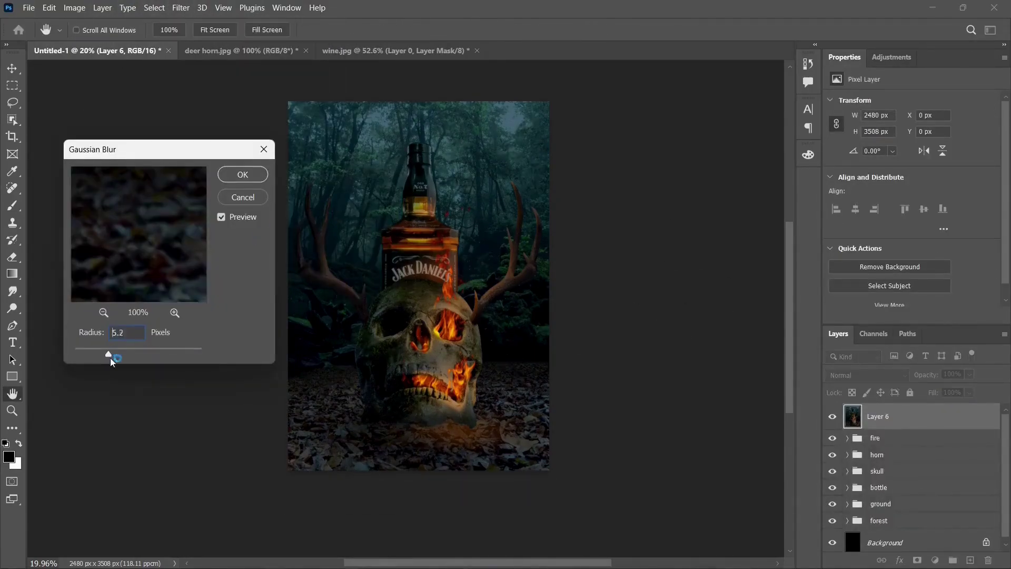
click(231, 198)
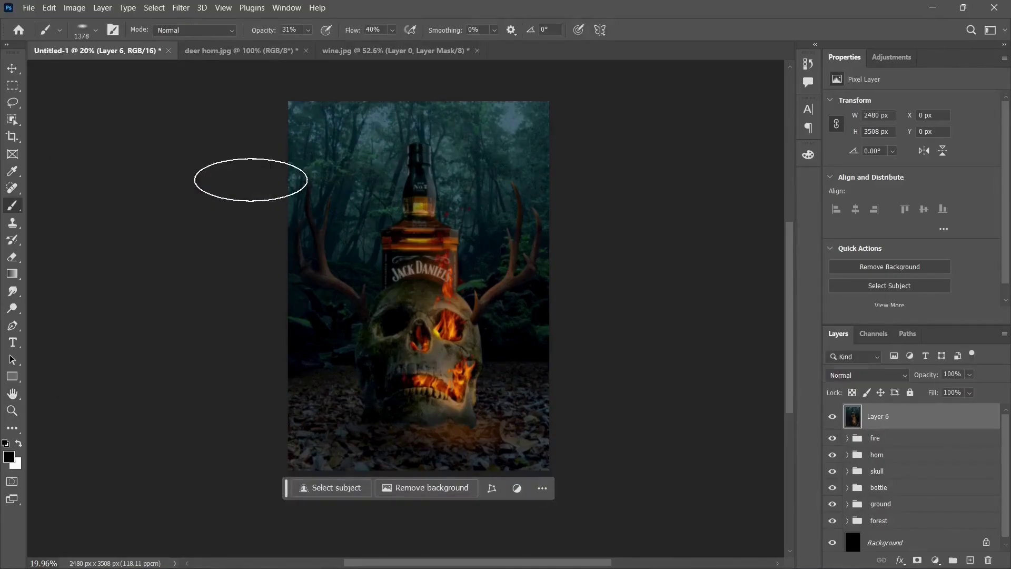
- Add a black mask to Layer 6 and reveal its blur over the forest around the bottle and antlers with 1378 px and 487 px white brushes
click(918, 560)
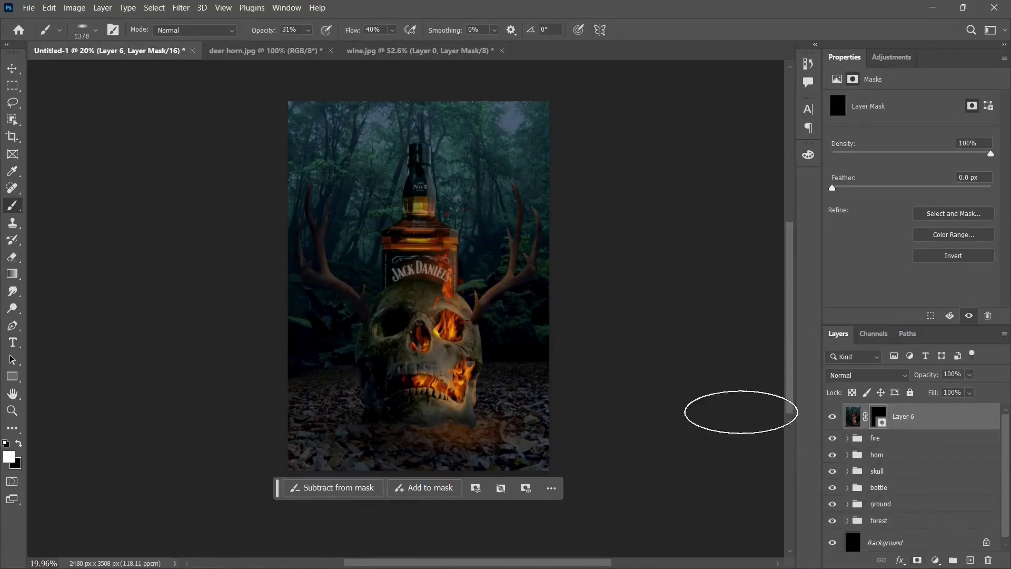
scroll(339, 112, up, 3)
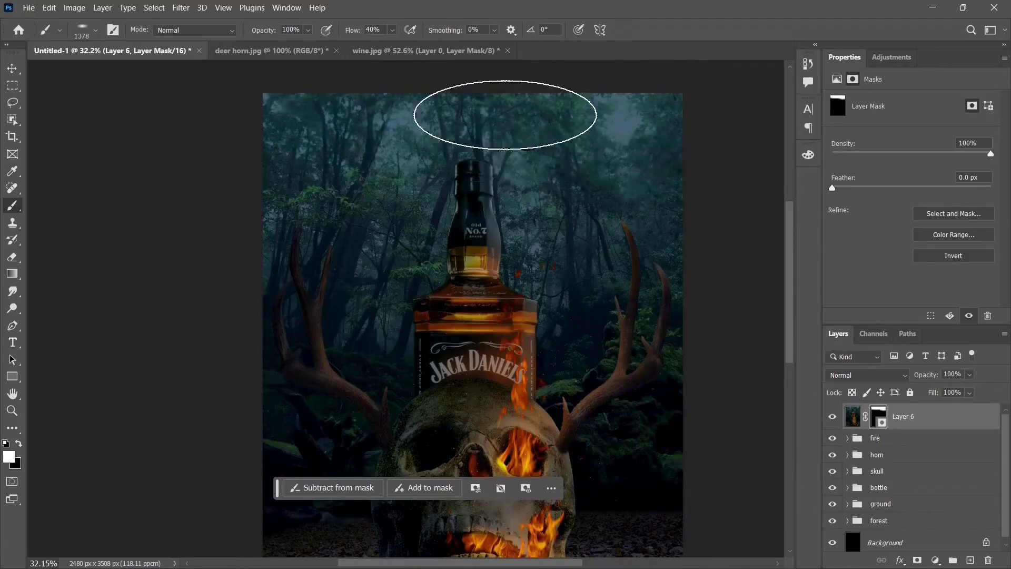
scroll(666, 145, down, 1)
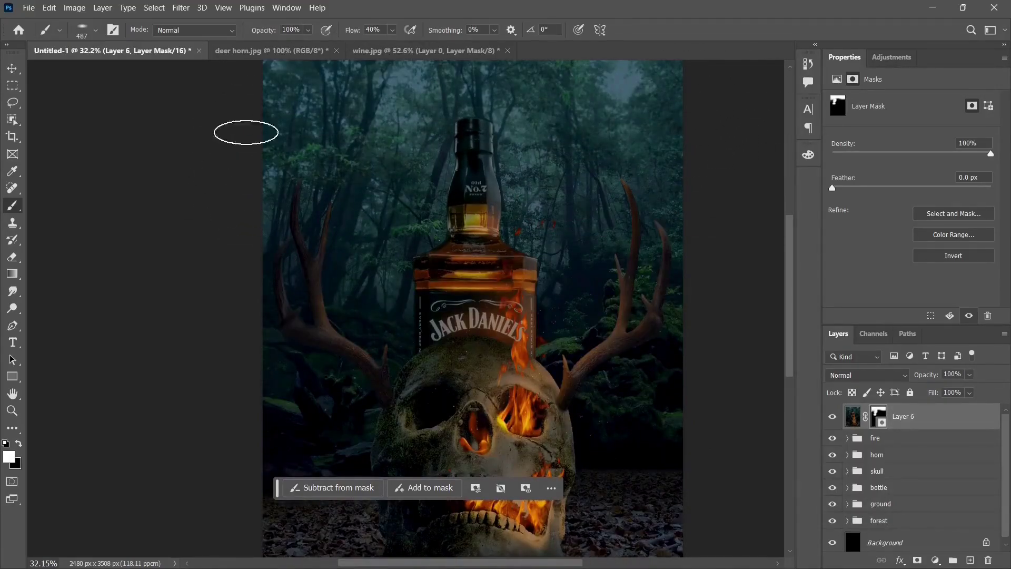
scroll(643, 116, down, 3)
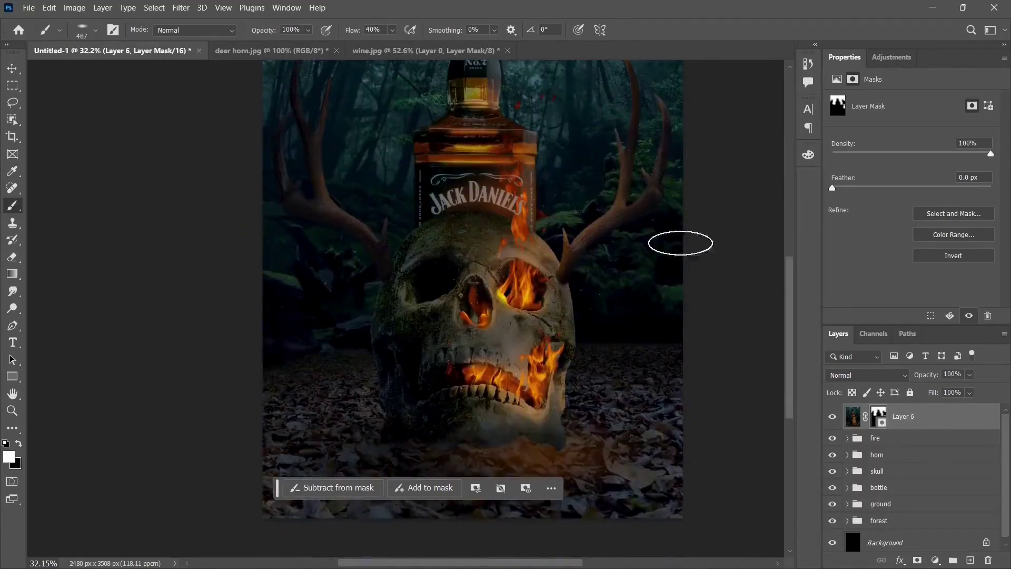
scroll(614, 388, up, 2)
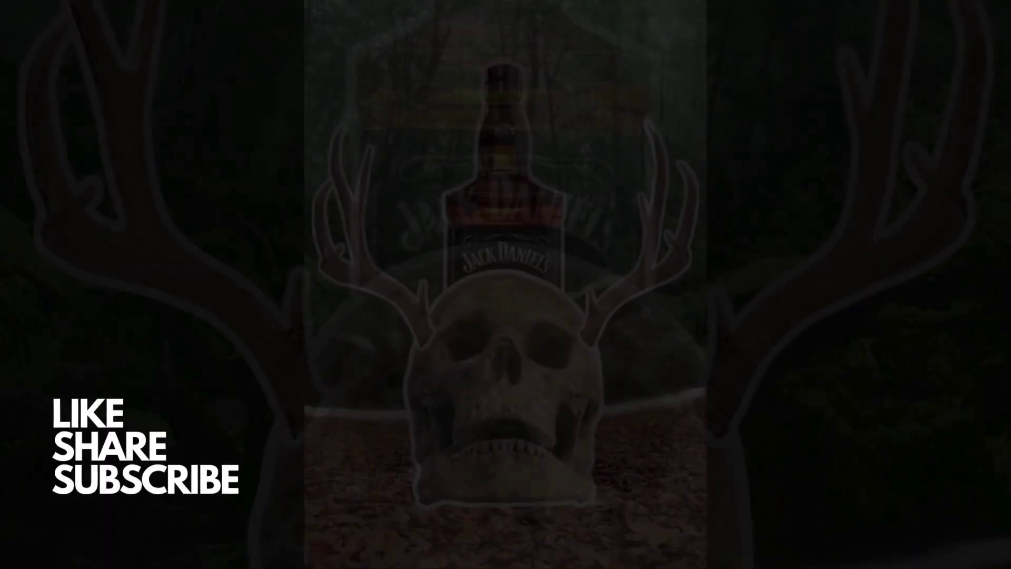